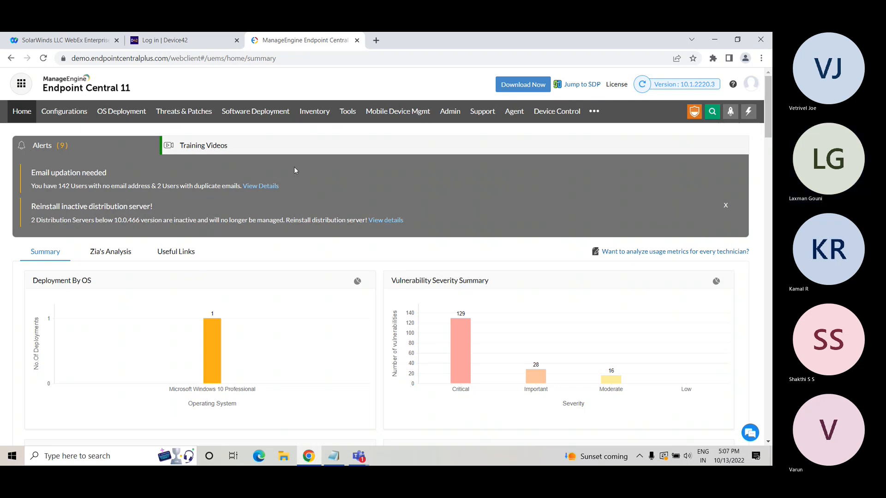
- Open the Threats & Patches vulnerabilities dashboard and review its total, fixable and manual-resolution vulnerability figures
left_click(182, 115)
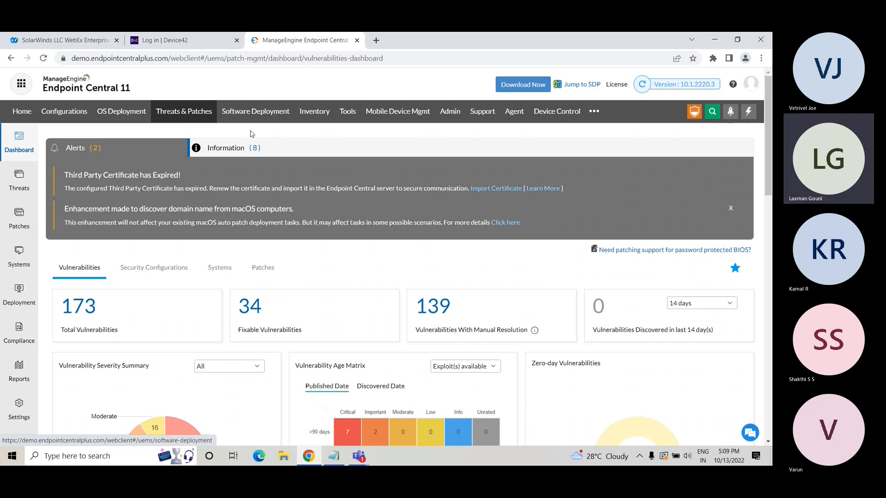
scroll(395, 253, "down", 2)
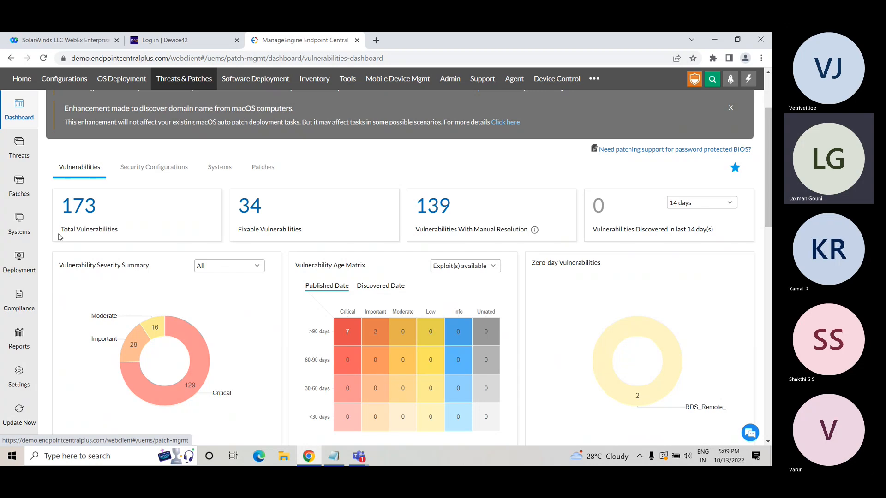
left_click_drag(68, 229, 116, 229)
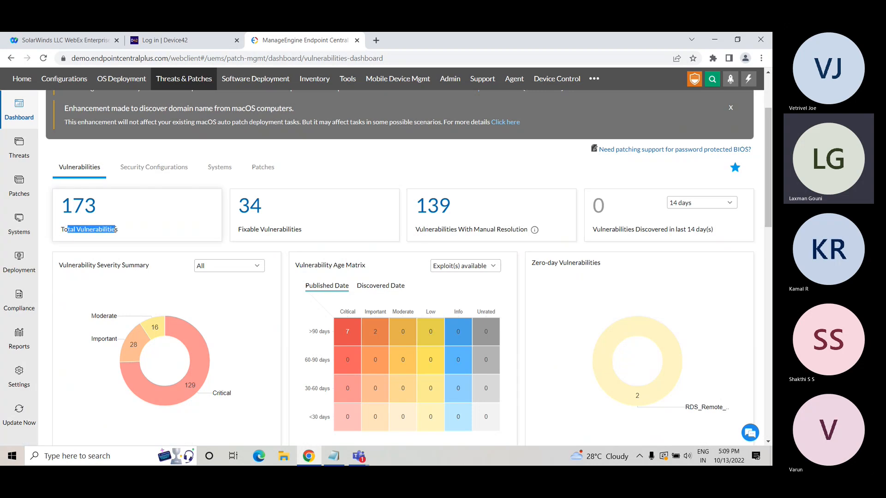
left_click_drag(302, 229, 239, 229)
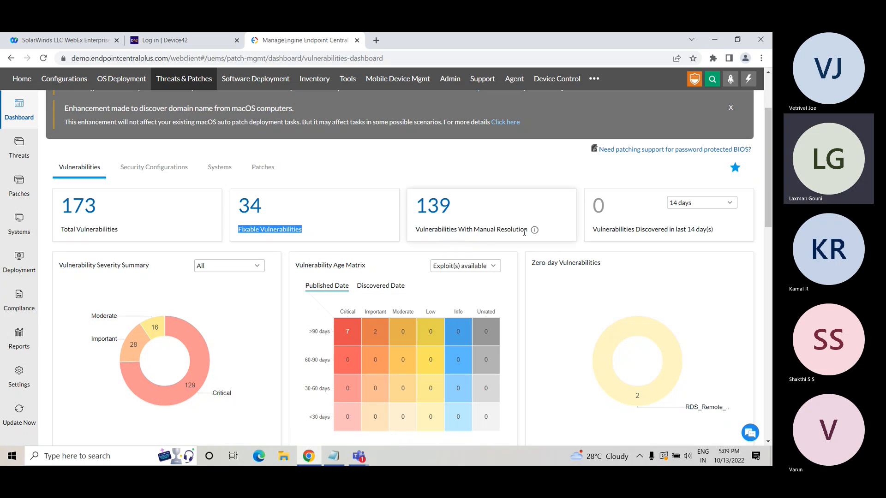
left_click_drag(527, 230, 416, 230)
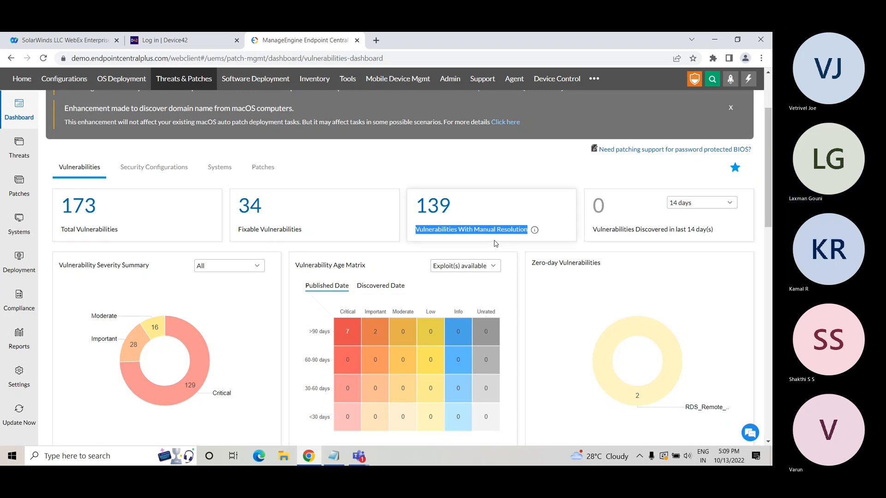
scroll(362, 298, "down", 1)
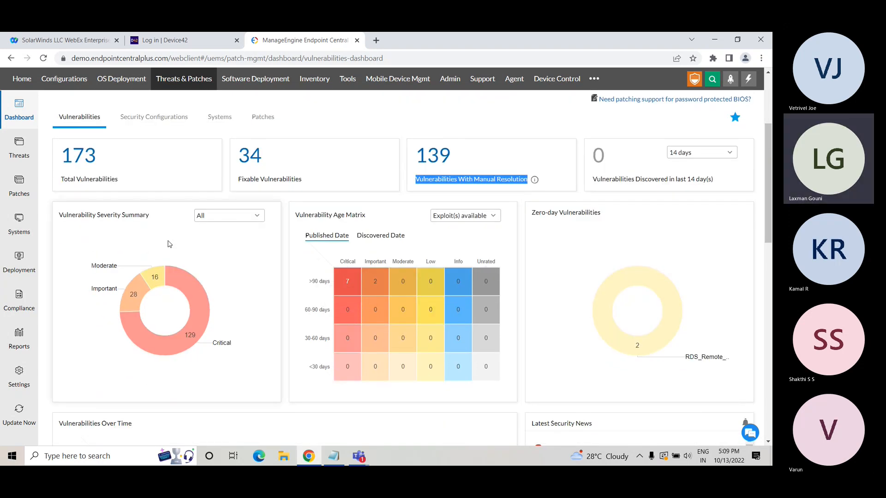
- Examine the severity segments in the Vulnerability Severity Summary and the Vulnerability Age Matrix
mouse_move(181, 351)
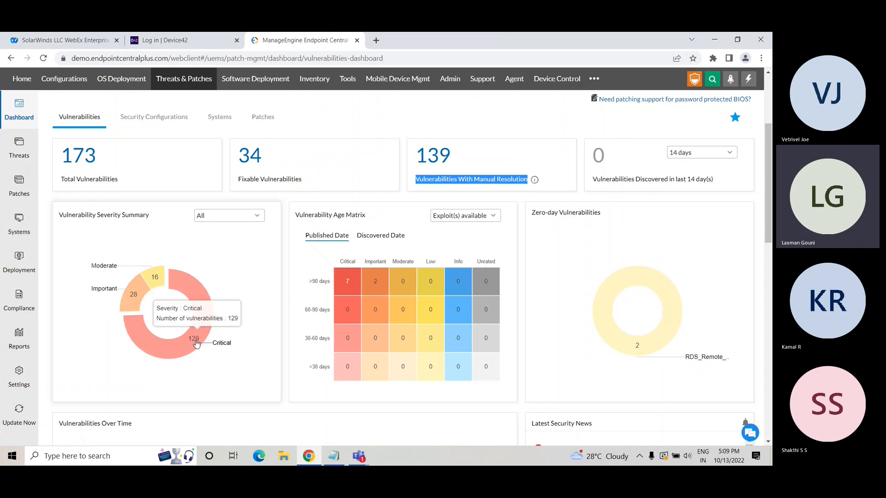
mouse_move(159, 283)
mouse_move(132, 301)
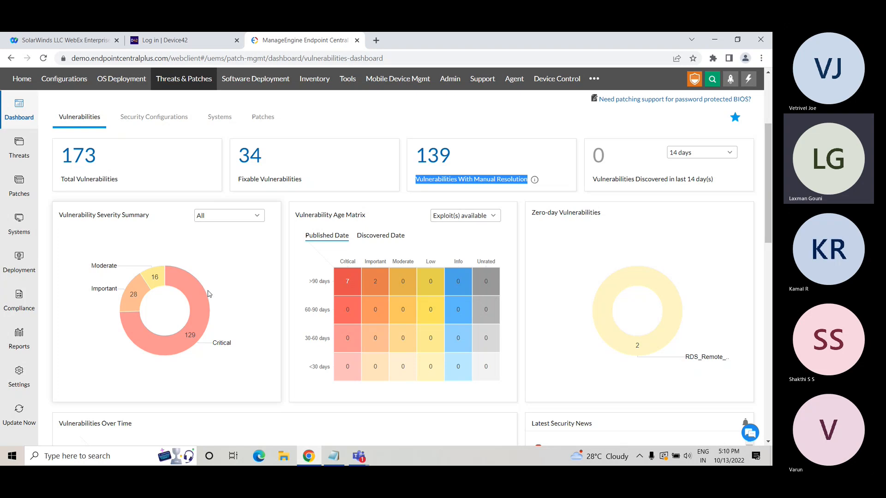
mouse_move(201, 320)
left_click(309, 217)
left_click_drag(309, 217, 372, 216)
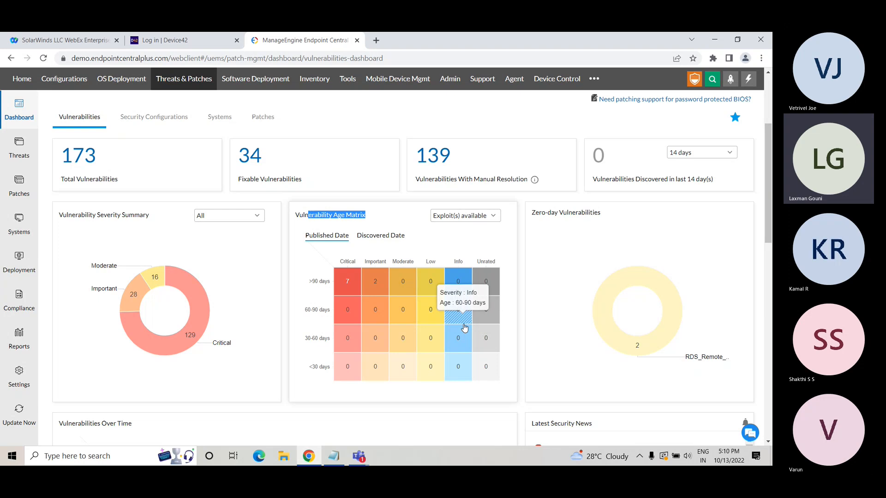
- Review the zero-day vulnerabilities chart and read through the Latest Security News feed on the vulnerabilities dashboard
scroll(741, 251, "down", 4)
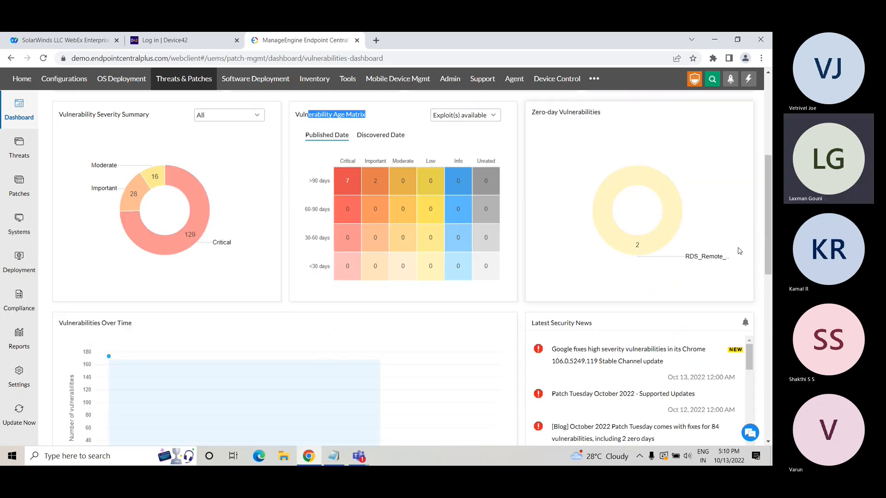
scroll(739, 251, "down", 1)
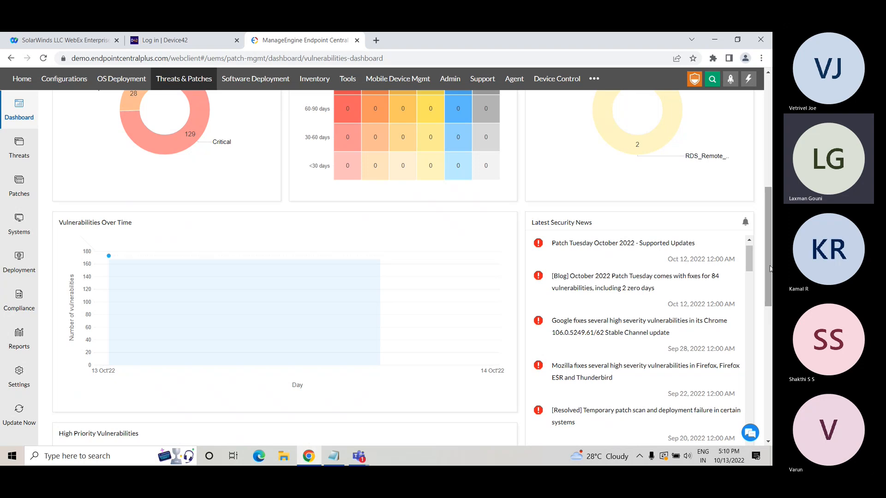
scroll(747, 260, "up", 2)
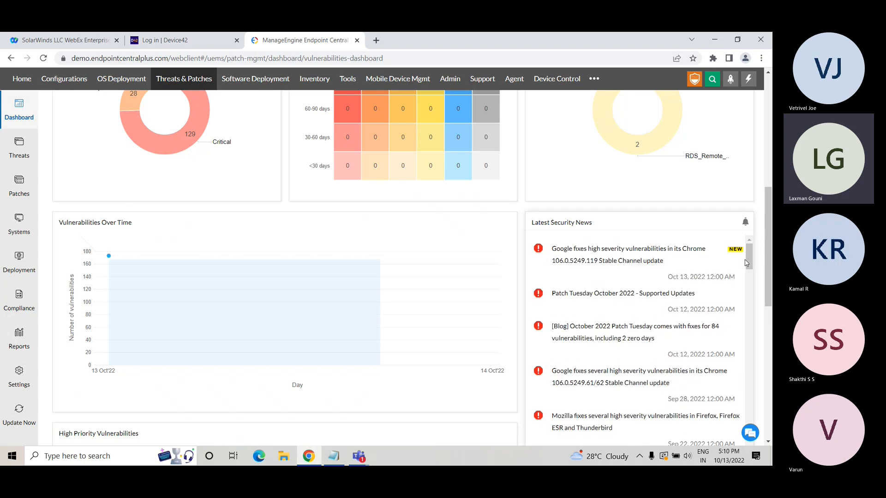
scroll(747, 264, "down", 10)
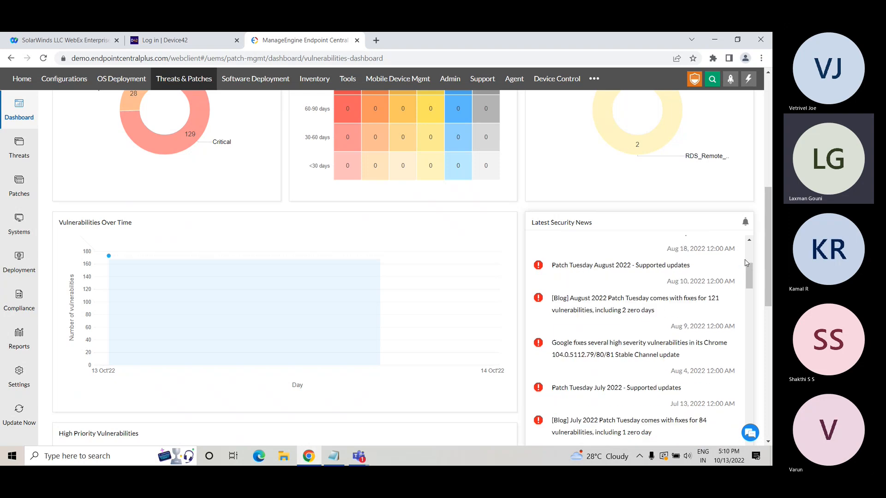
left_click_drag(765, 270, 766, 298)
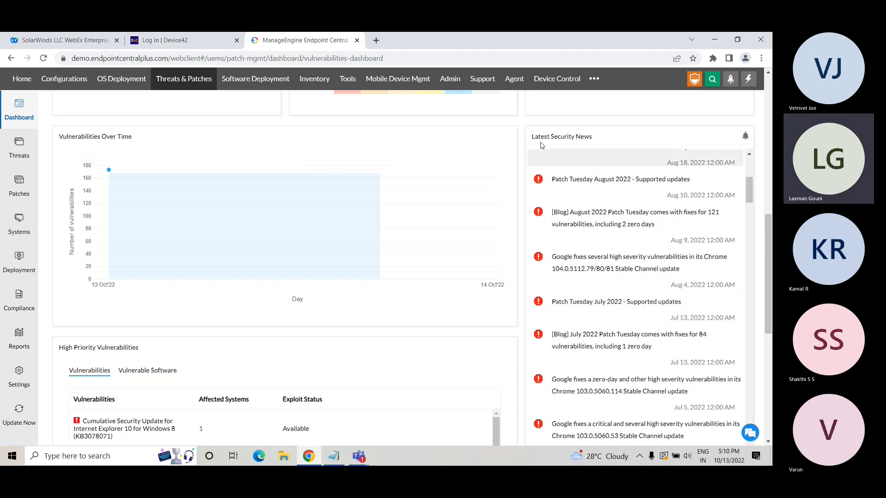
left_click_drag(531, 136, 595, 141)
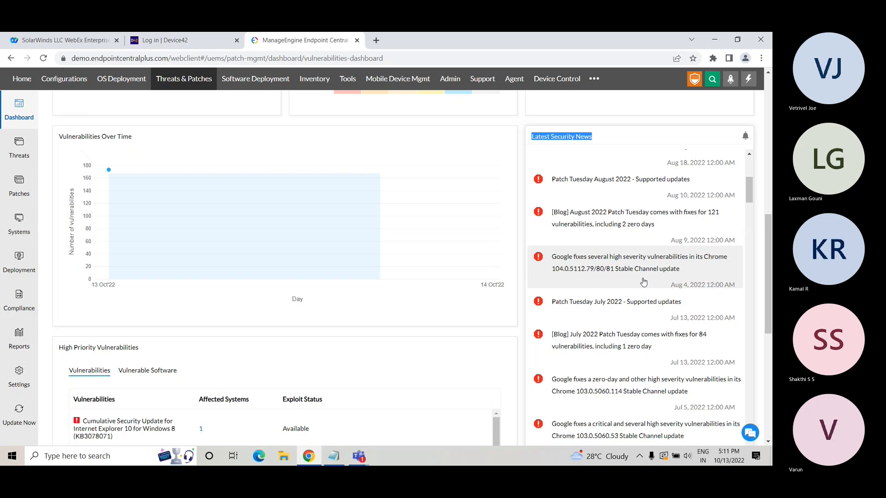
- Examine the High Priority Vulnerabilities, including its Vulnerable Software list, and look at the High Risk Software section
scroll(462, 313, "down", 2)
scroll(441, 329, "down", 1)
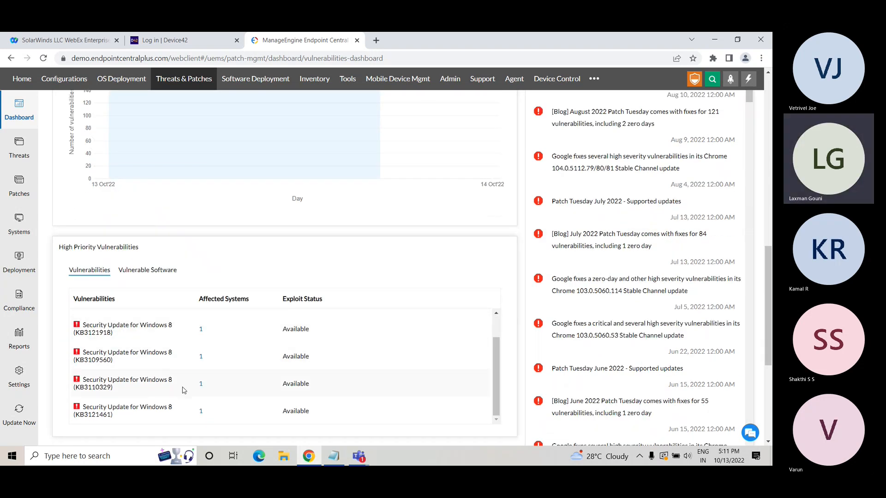
left_click(147, 273)
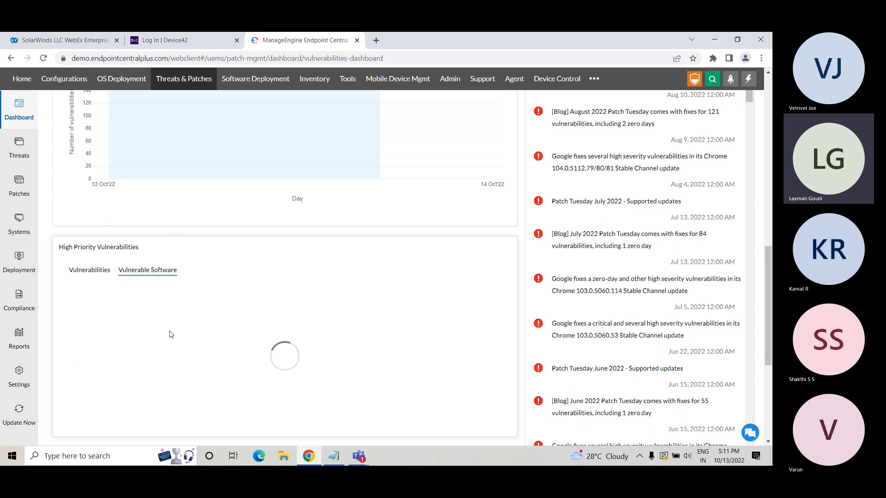
scroll(171, 335, "down", 3)
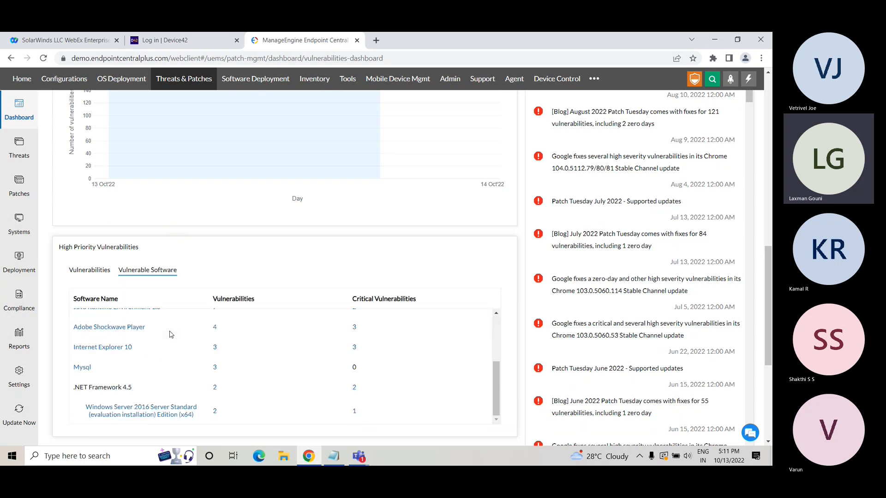
scroll(493, 360, "down", 3)
scroll(493, 364, "down", 1)
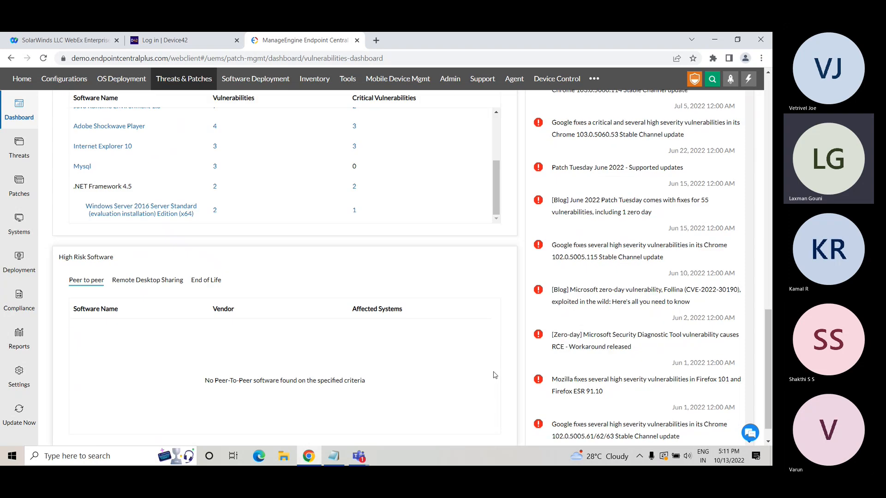
- Open the Security Configurations dashboard and review its misconfiguration, disabled-protection and antivirus summaries
scroll(496, 375, "up", 10)
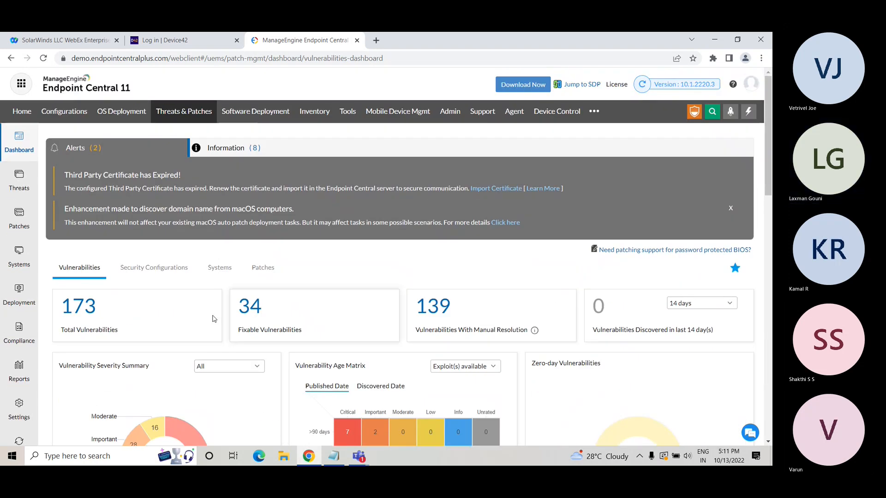
left_click(165, 269)
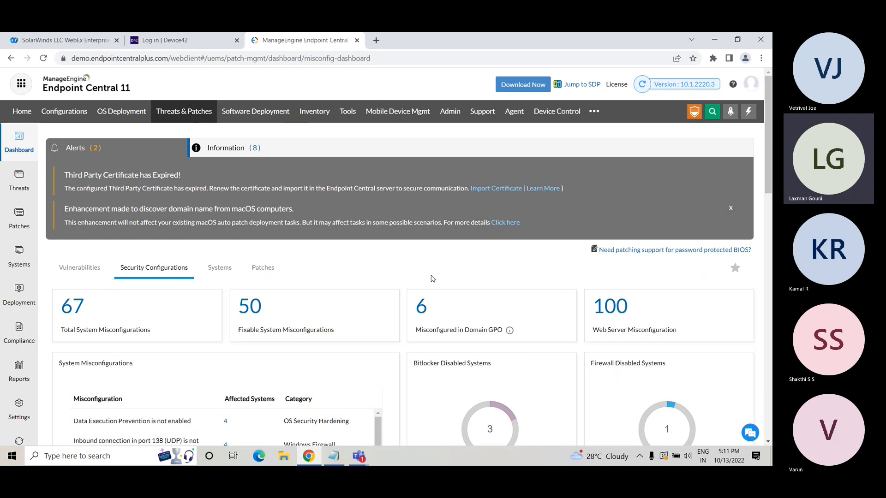
scroll(429, 287, "down", 2)
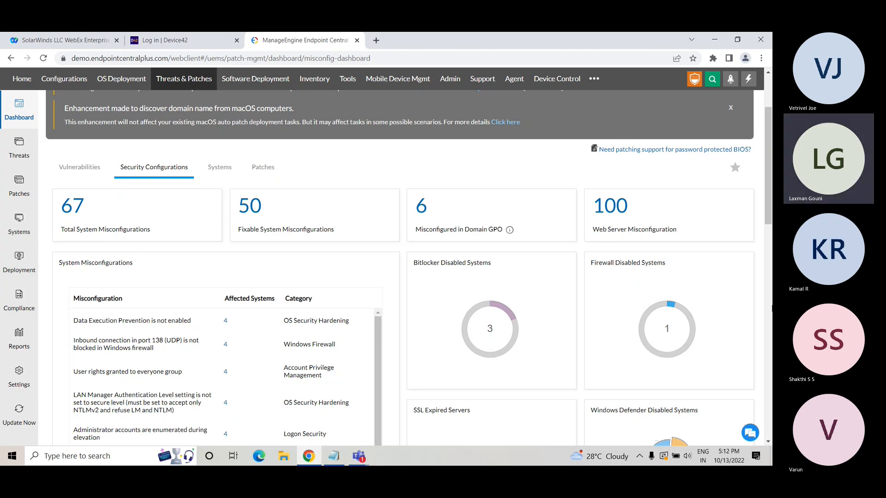
scroll(770, 322, "down", 4)
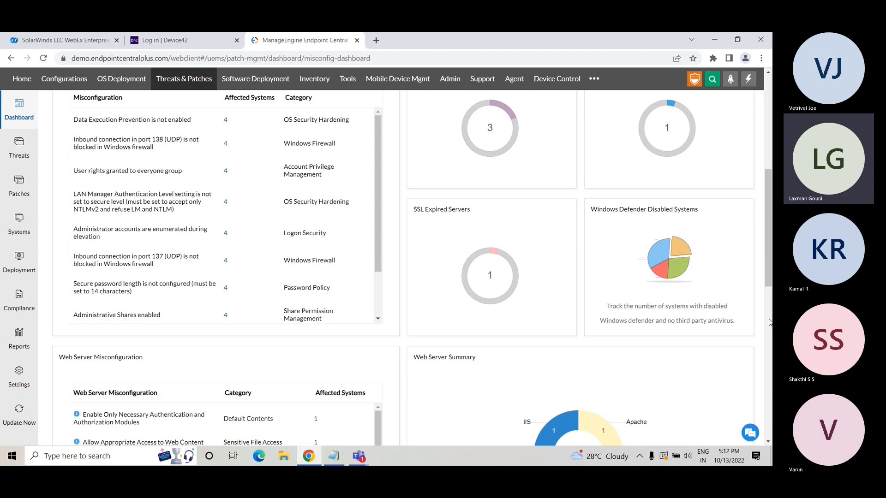
scroll(770, 322, "up", 2)
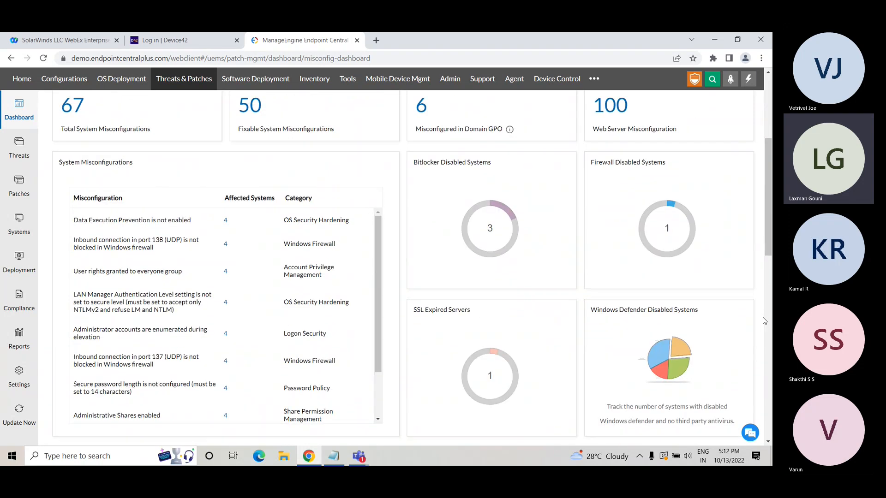
scroll(765, 321, "down", 10)
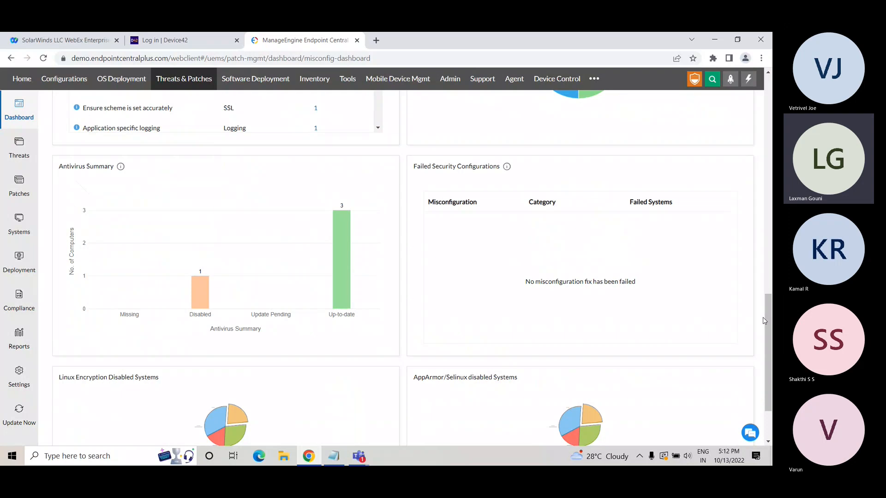
scroll(764, 319, "down", 2)
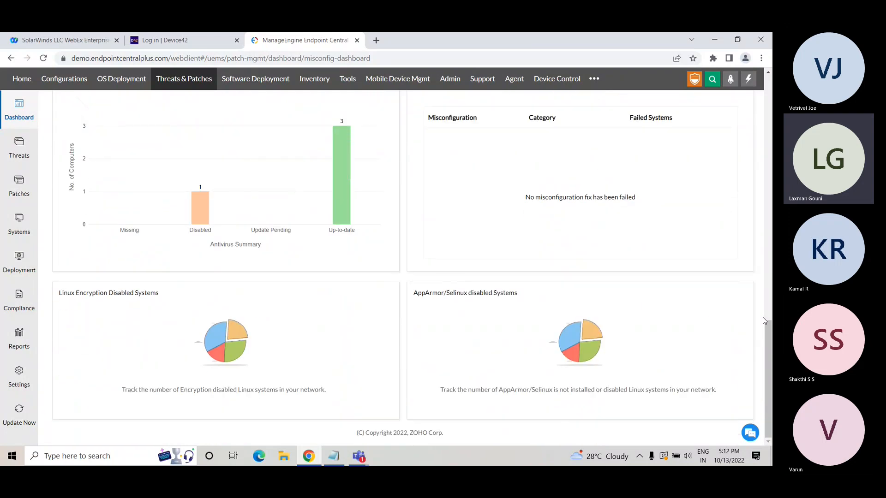
- Examine the System Health Graph on the Systems dashboard and open the Patches dashboard
scroll(763, 321, "up", 15)
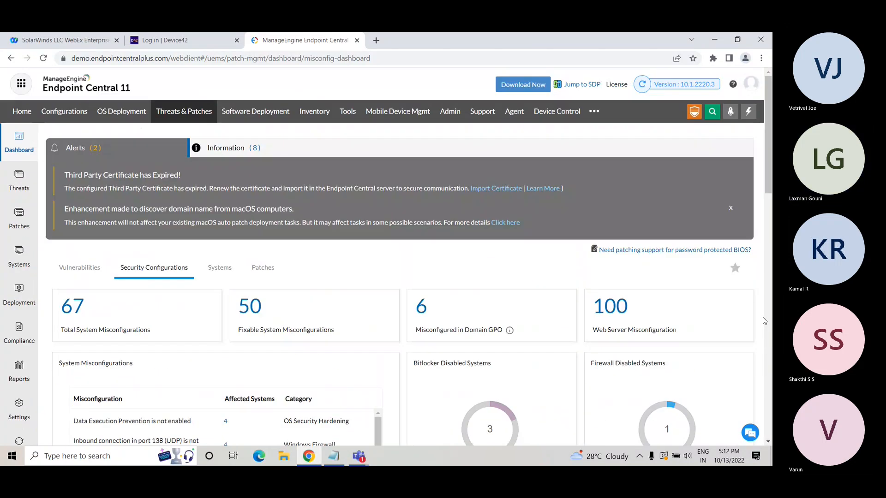
left_click(221, 272)
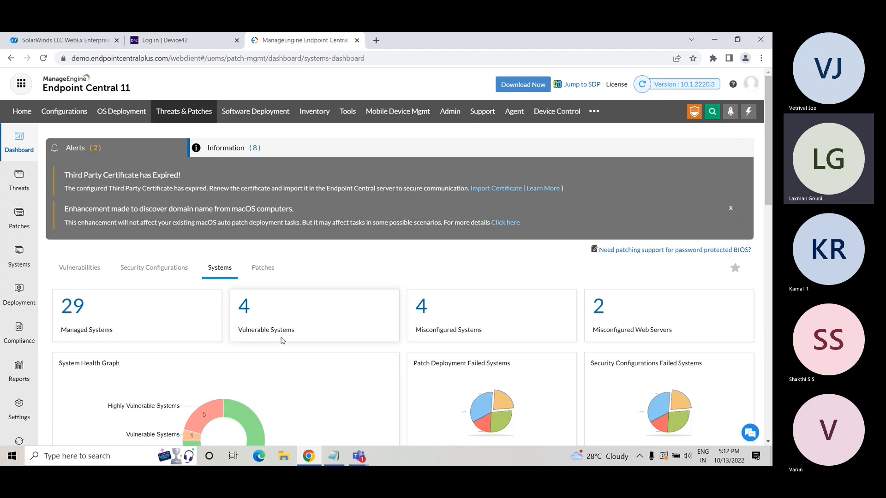
scroll(280, 340, "down", 2)
mouse_move(228, 382)
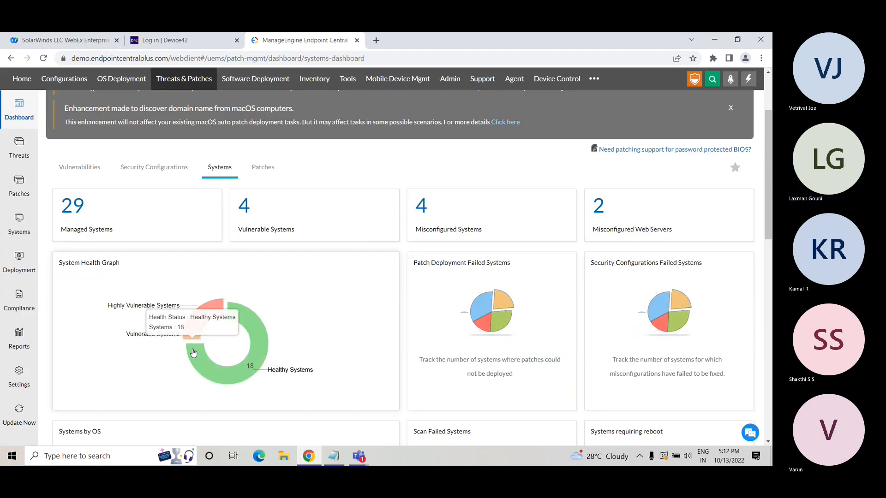
left_click(263, 217)
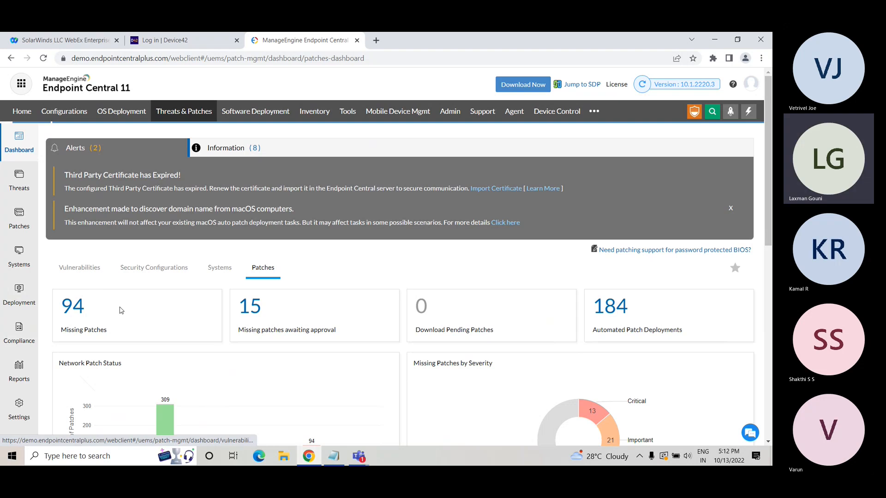
- Open the fixable vulnerabilities list from the Vulnerabilities dashboard and examine its CVSS score, exploit status and patch availability columns
left_click(97, 277)
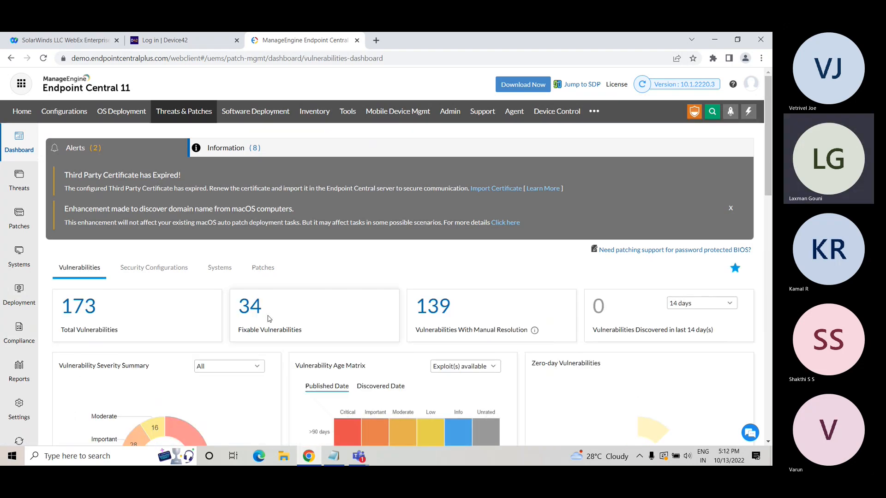
left_click(253, 313)
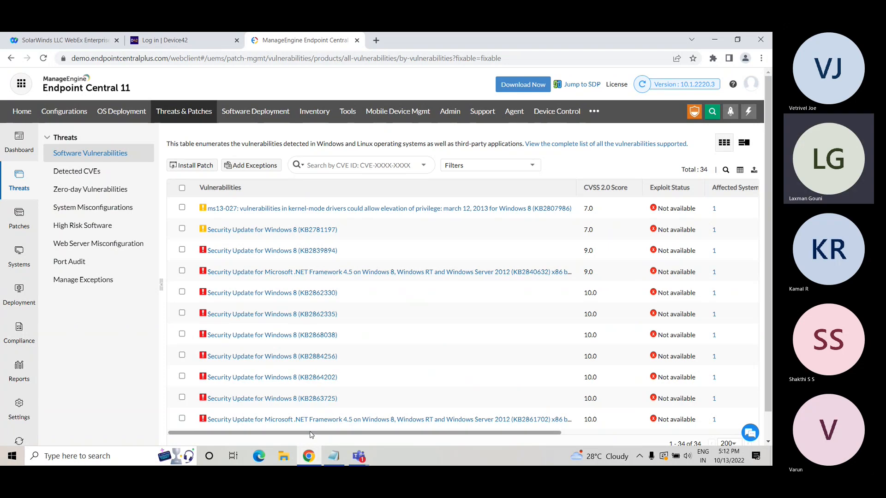
left_click_drag(313, 434, 463, 435)
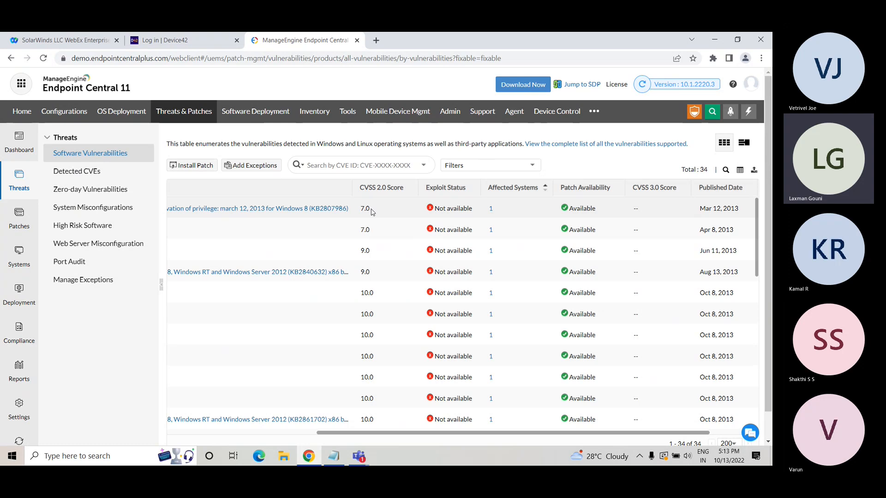
left_click_drag(370, 209, 361, 208)
- Select the ms13-027 kernel-mode drivers vulnerability for Windows 8 (KB2807986) and look through the rest of the list
left_click_drag(430, 433, 277, 431)
left_click(182, 208)
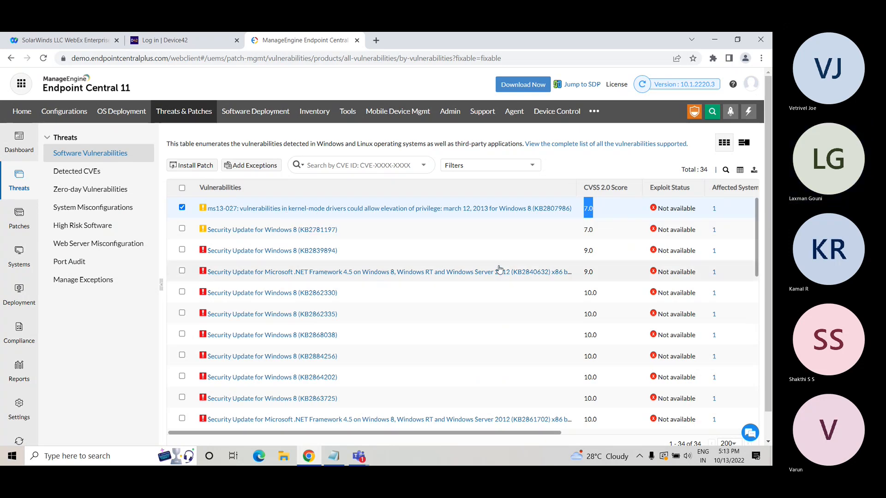
scroll(498, 268, "down", 1)
scroll(499, 270, "down", 10)
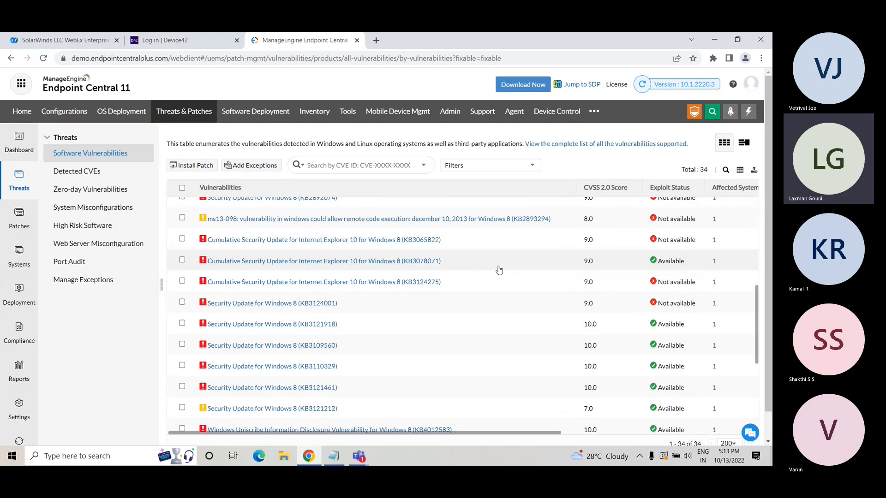
- Look through the Detected CVEs list and try the Fix CVE action without any CVE selected
scroll(499, 270, "down", 1)
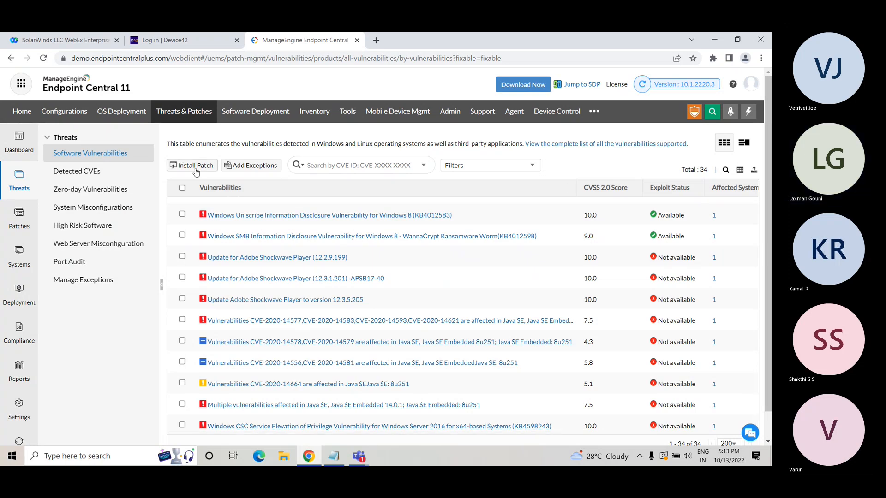
left_click(91, 171)
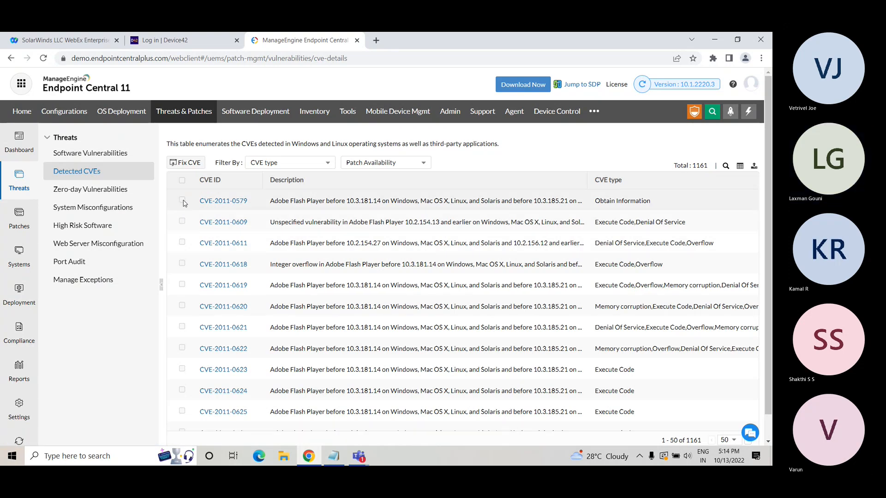
scroll(186, 226, "down", 4)
scroll(185, 229, "down", 5)
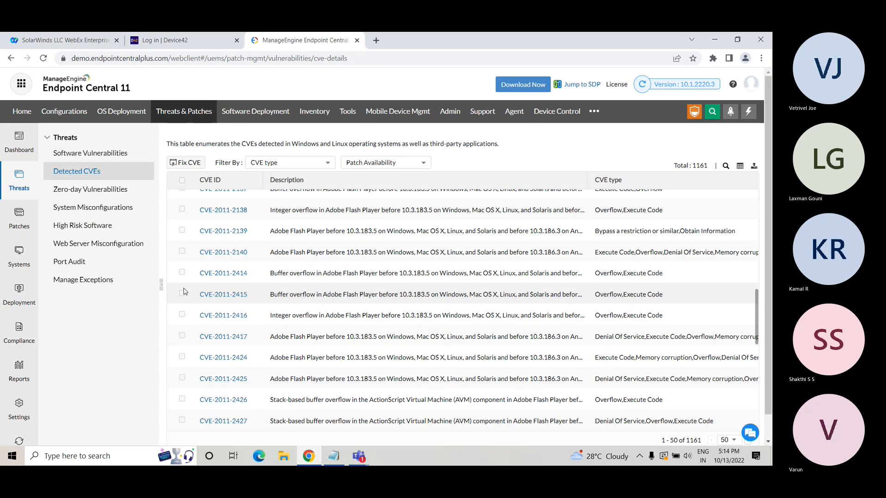
left_click(188, 163)
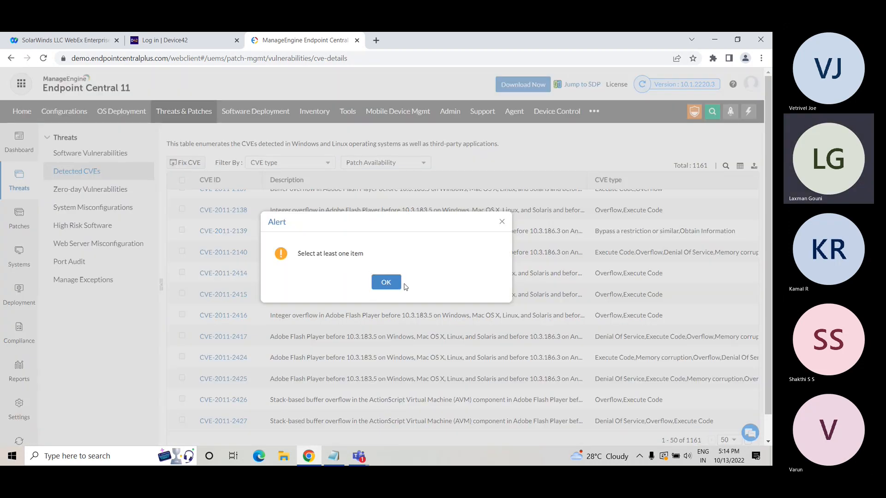
left_click(396, 283)
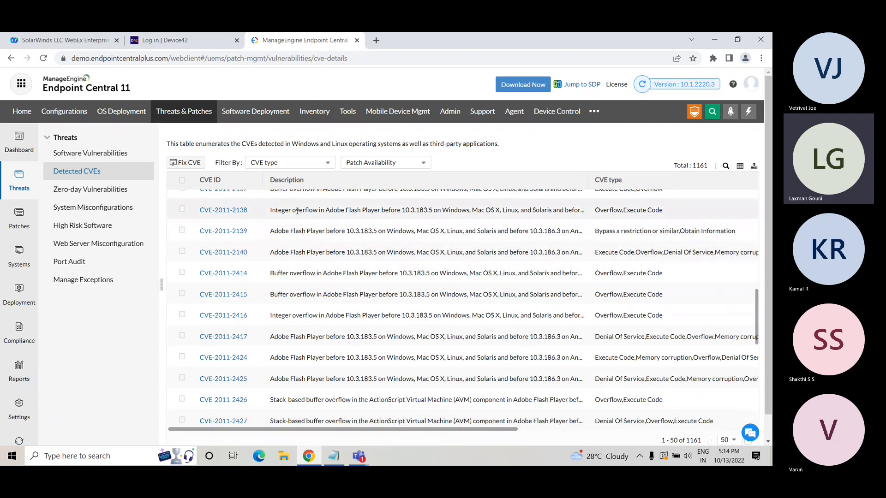
- Examine the description of CVE-2011-2138, then its dates, CVSS scores, type and references in the CVE details
left_click_drag(296, 211, 441, 214)
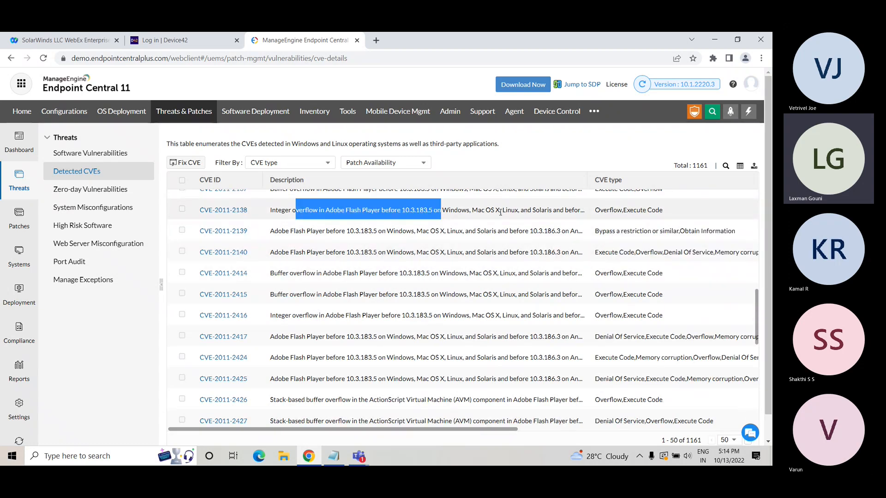
left_click(237, 215)
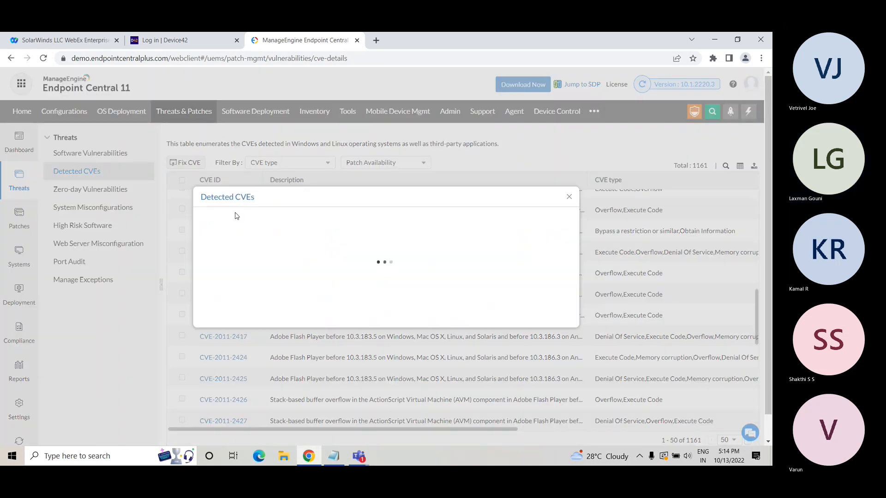
scroll(347, 269, "down", 1)
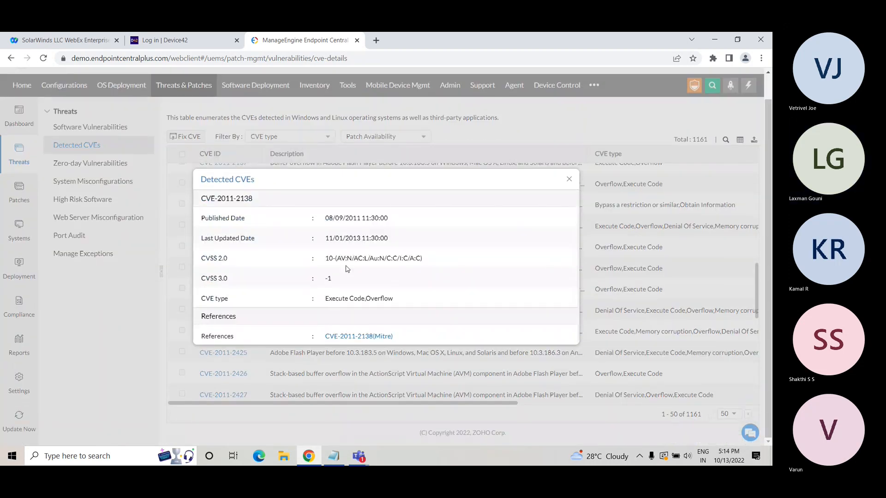
left_click(569, 179)
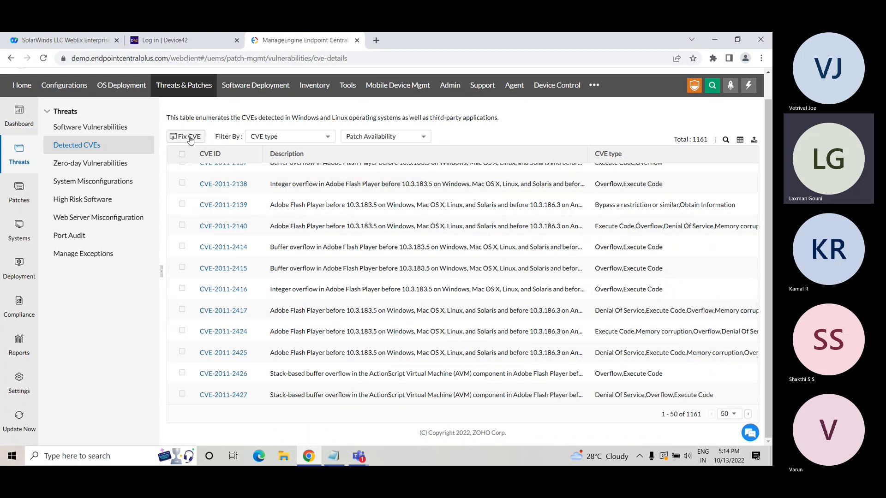
- Open the Zero-day Vulnerabilities view and examine the listed threat, its category, affected systems and fix action
left_click(103, 164)
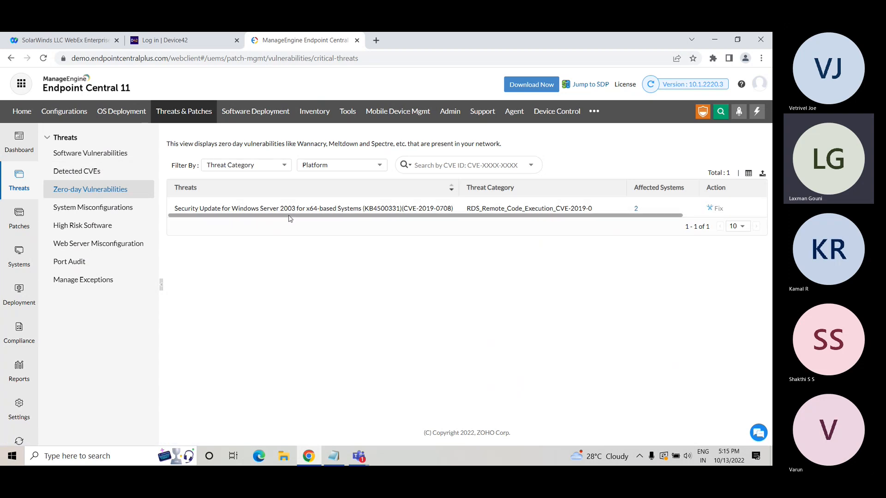
left_click_drag(289, 215, 257, 215)
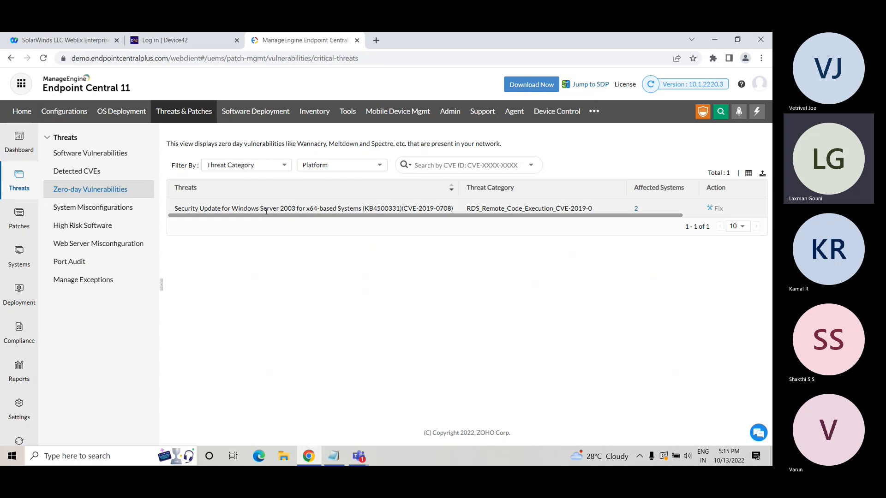
left_click_drag(267, 210, 470, 218)
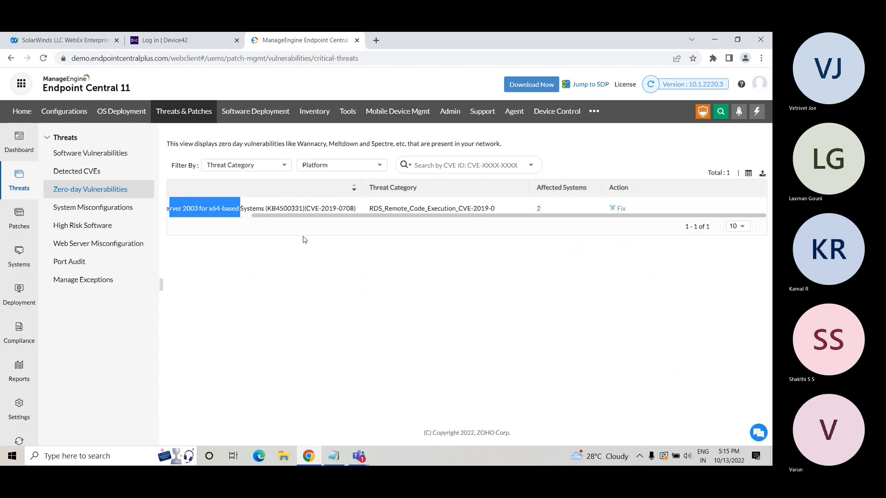
- Look through the System Misconfigurations list and select all listed misconfigurations
left_click(111, 210)
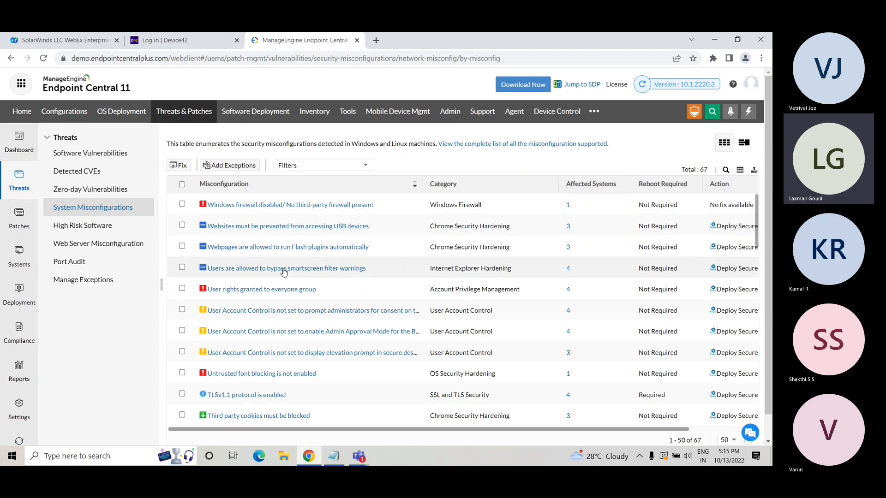
scroll(275, 371, "down", 3)
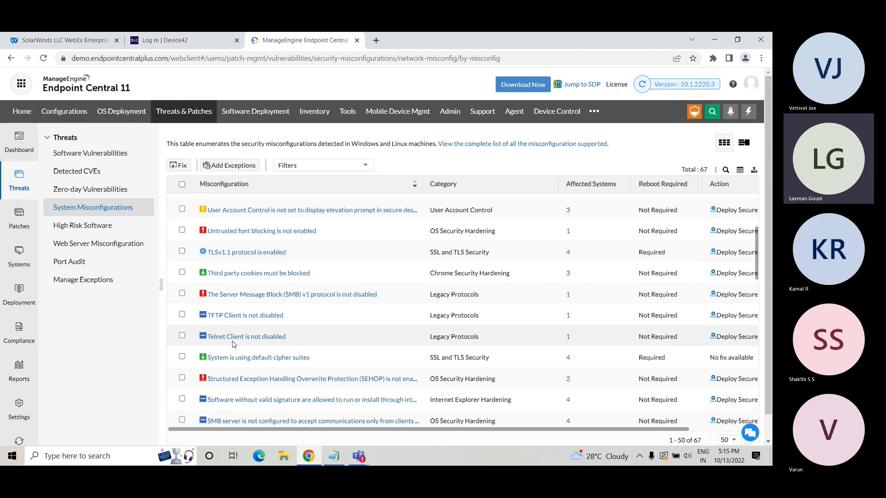
scroll(247, 346, "down", 3)
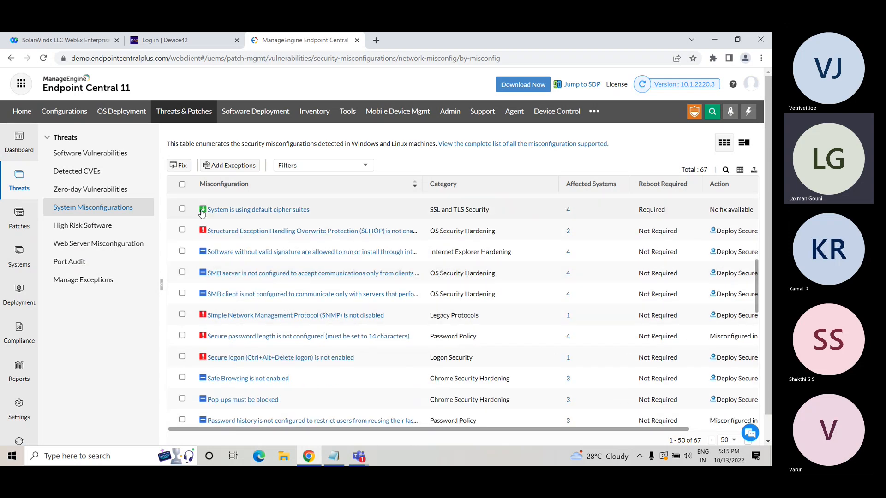
left_click(182, 185)
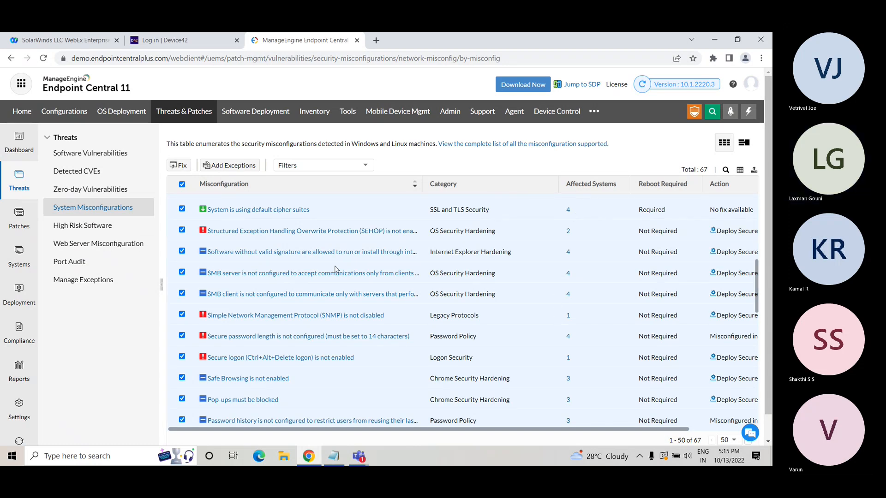
- Review the end-of-life entries under High Risk Software and select both TightVNC entries among the remote desktop sharing software
left_click(71, 225)
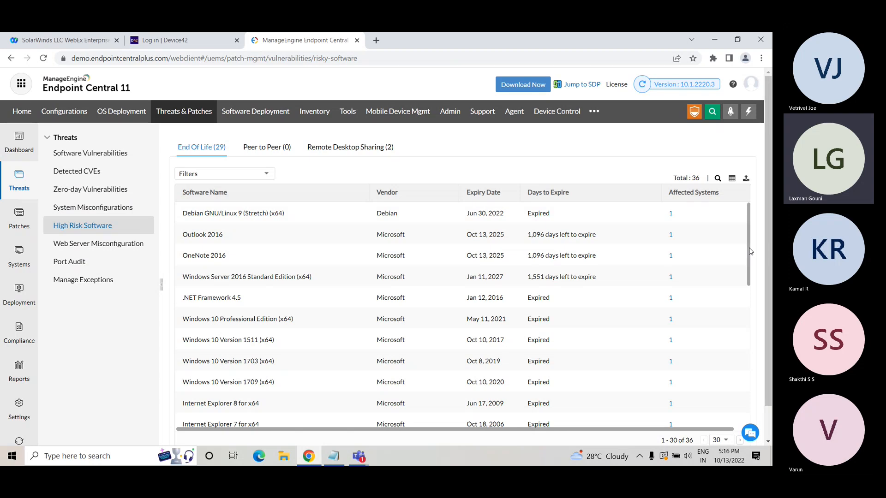
mouse_move(749, 249)
left_mouse_down()
mouse_move(748, 343)
mouse_move(751, 232)
left_mouse_up()
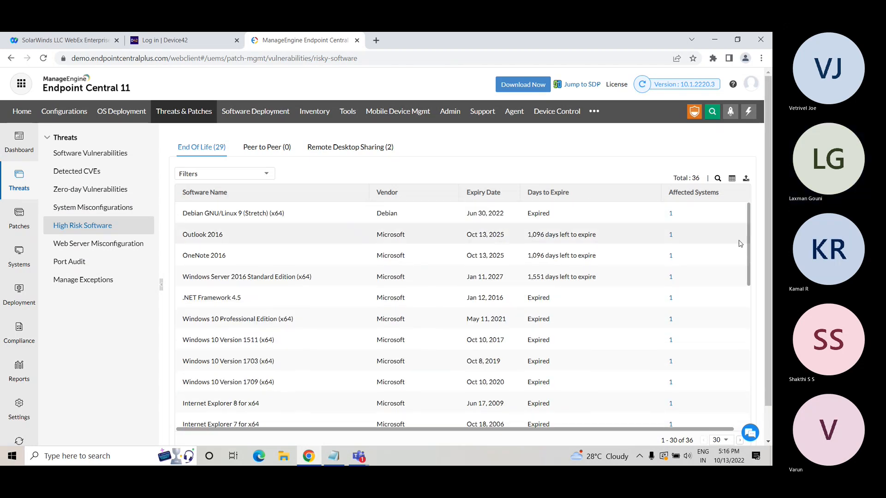
left_click(358, 151)
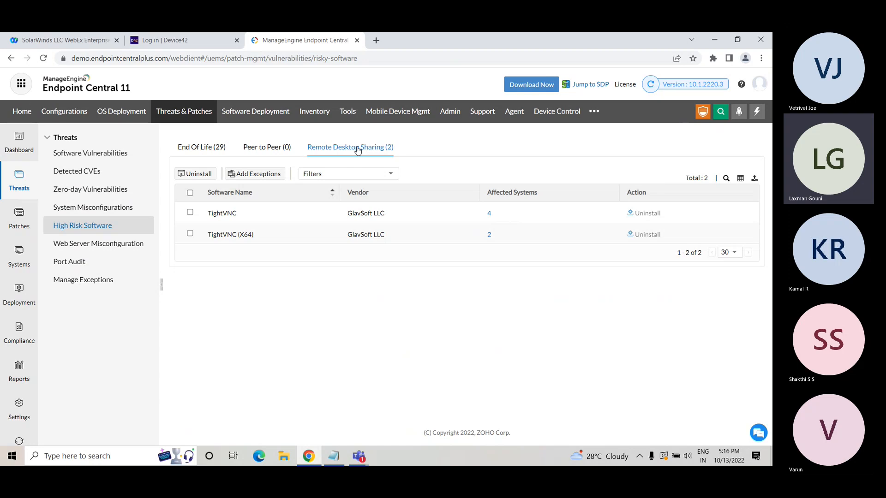
left_click(190, 193)
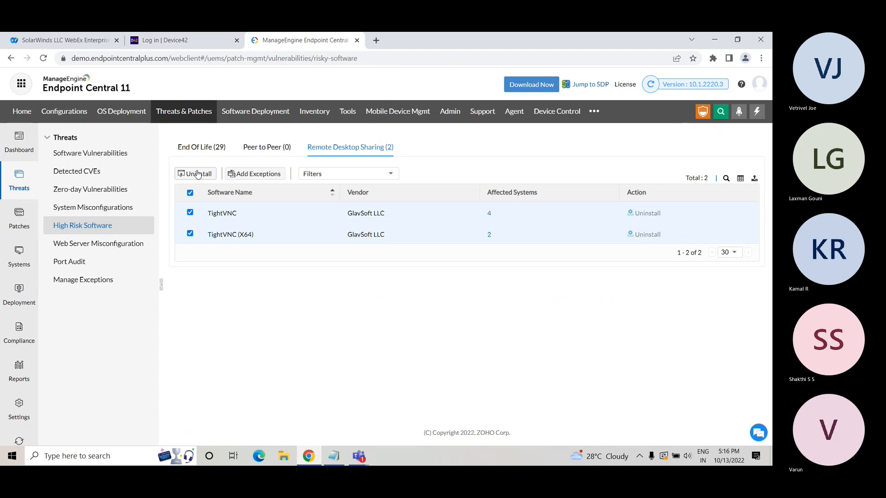
- Look through the Web Server Misconfiguration list and read the resolution for the Disable Autoindex Module entry
left_click(107, 250)
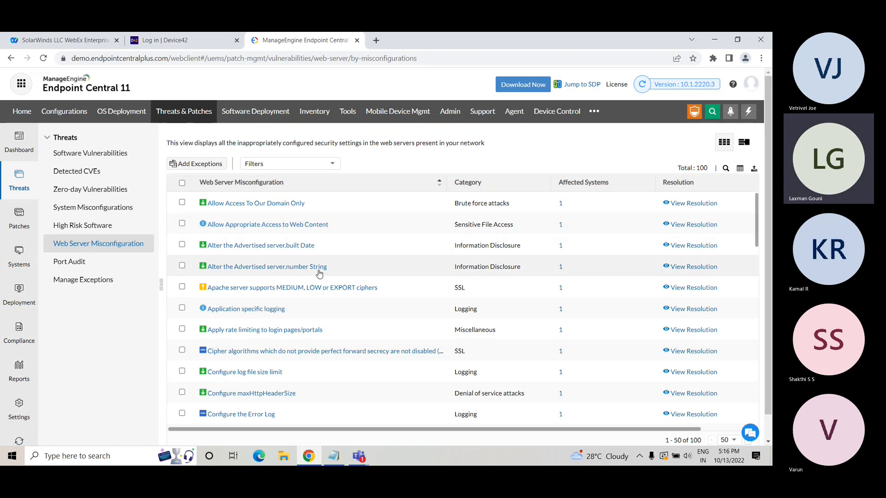
scroll(307, 310, "down", 7)
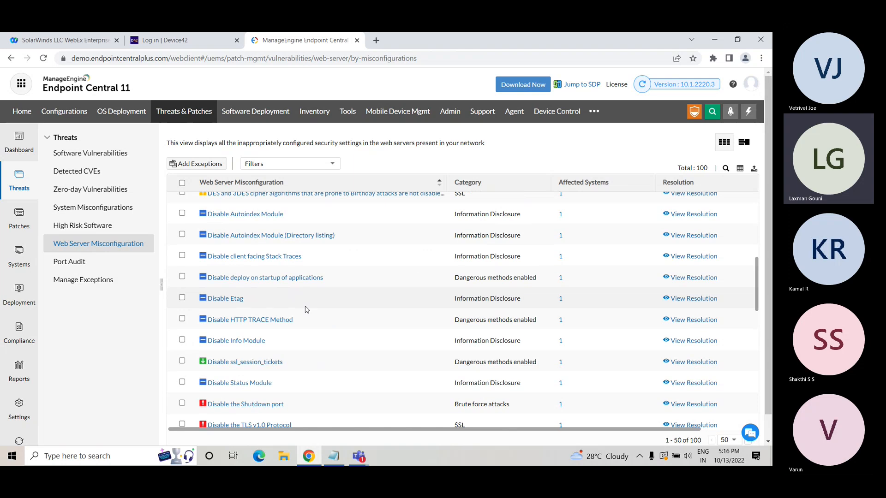
left_click(691, 216)
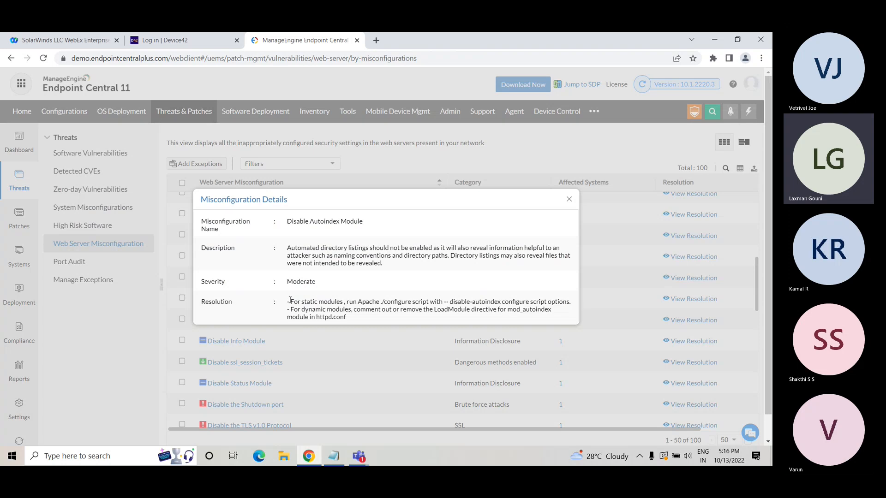
left_click_drag(287, 302, 356, 319)
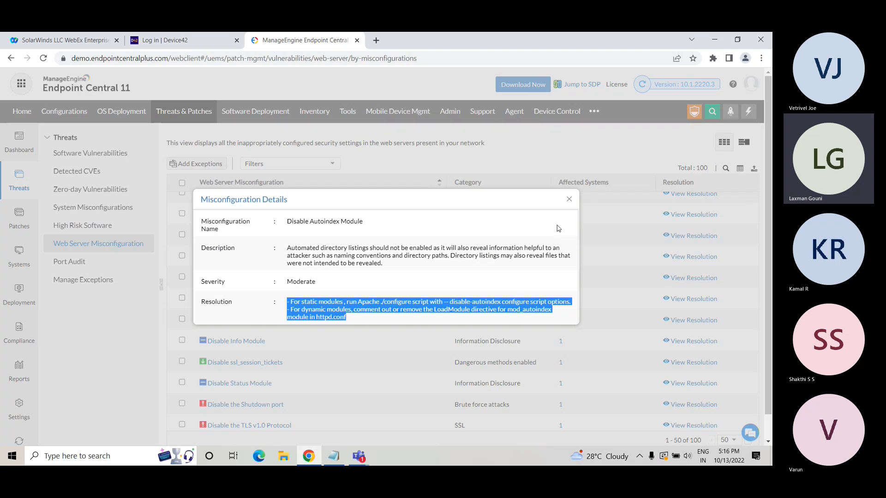
left_click(570, 199)
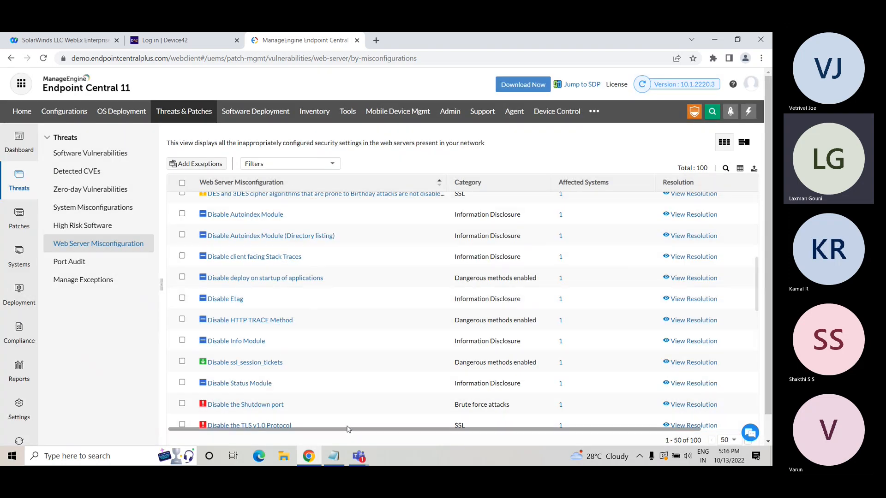
left_click_drag(347, 426, 478, 425)
left_click_drag(396, 429, 537, 434)
left_click(537, 433)
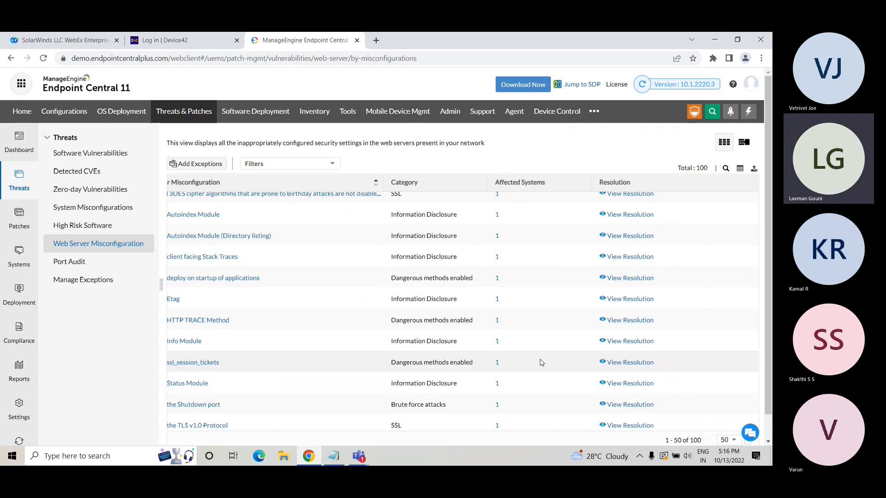
- Review the Port Audit list and the custom groups under Manage Exceptions, and show the additional product modules
left_click(70, 262)
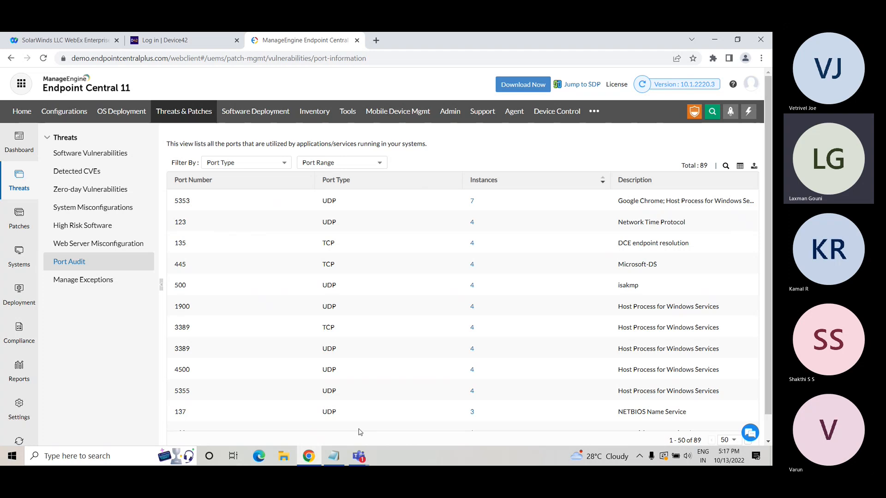
left_click(94, 286)
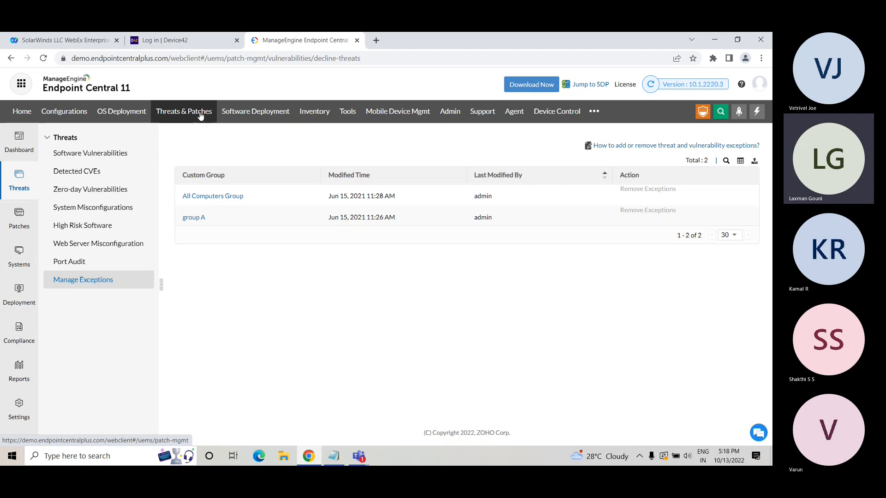
left_click(596, 113)
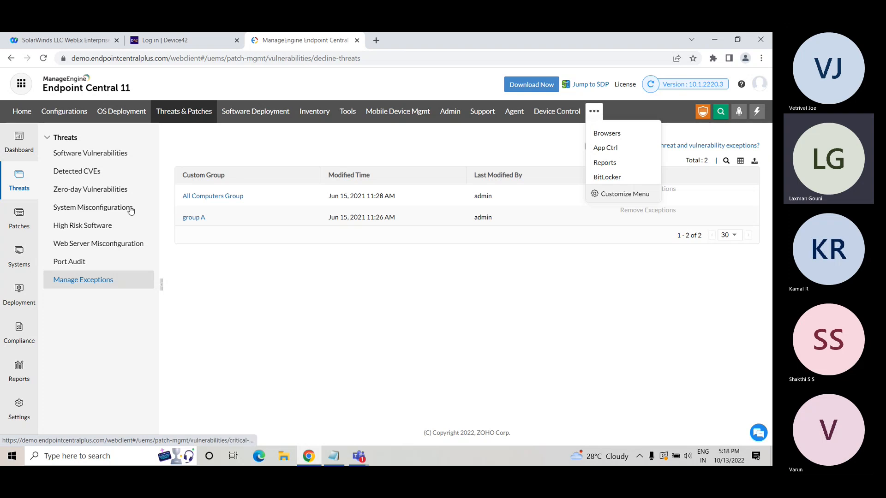
- Look through the CIS compliance policies and open the rule breakdown of the Windows Server 2019 Benchmark v1.3.0 Level 2 - Domain Controller policy
left_click(20, 336)
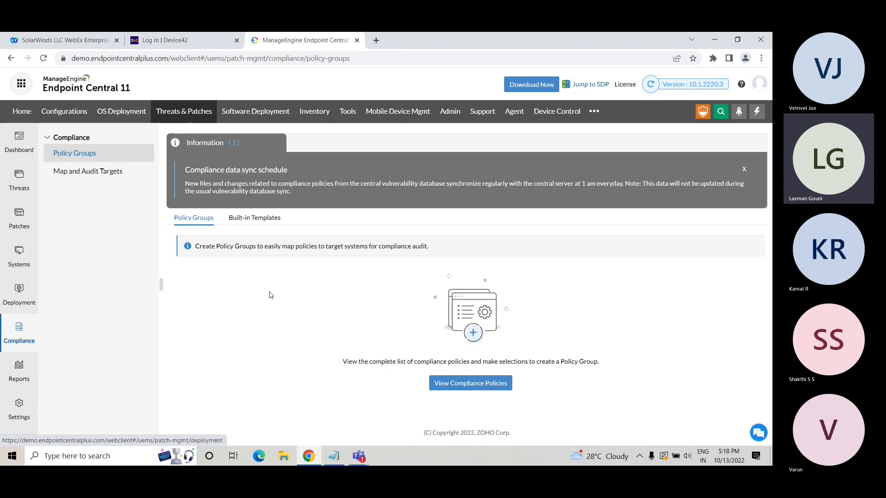
left_click(446, 384)
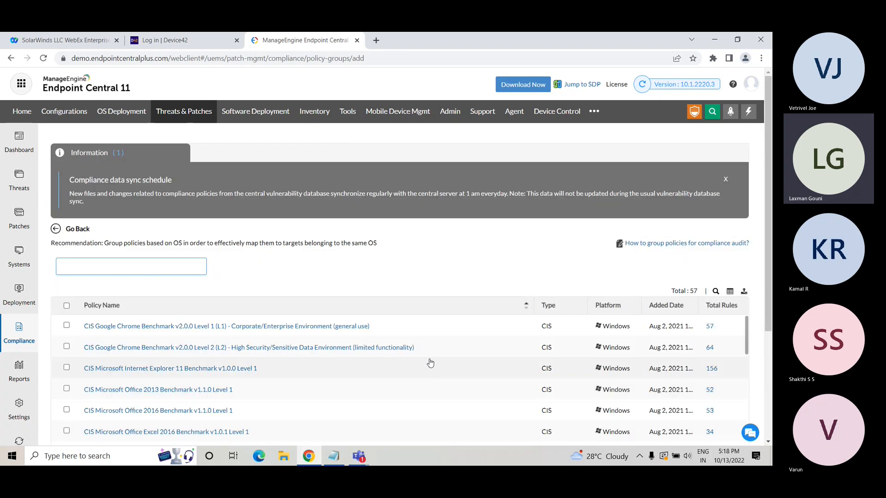
scroll(434, 367, "down", 10)
scroll(430, 363, "down", 8)
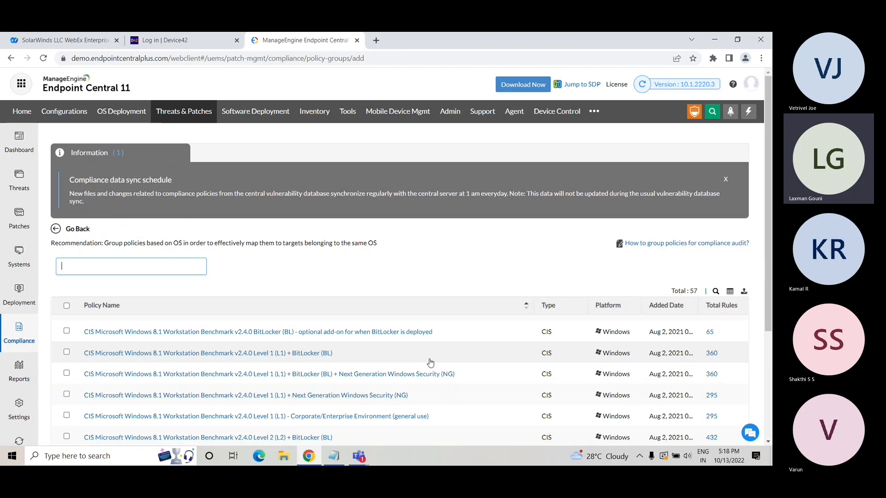
scroll(431, 363, "down", 10)
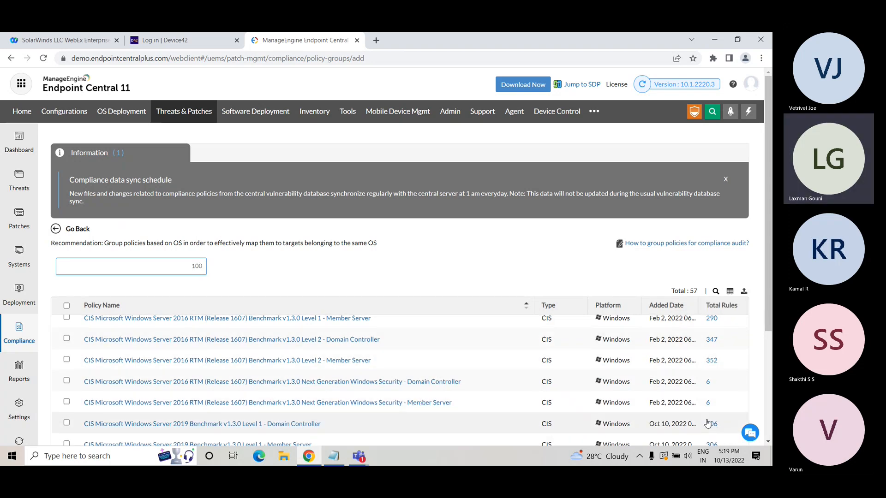
scroll(728, 432, "down", 3)
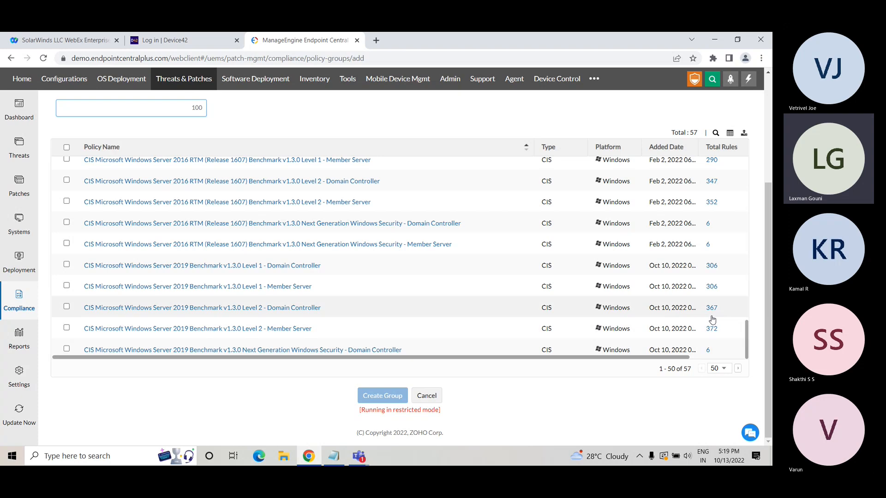
left_click(711, 310)
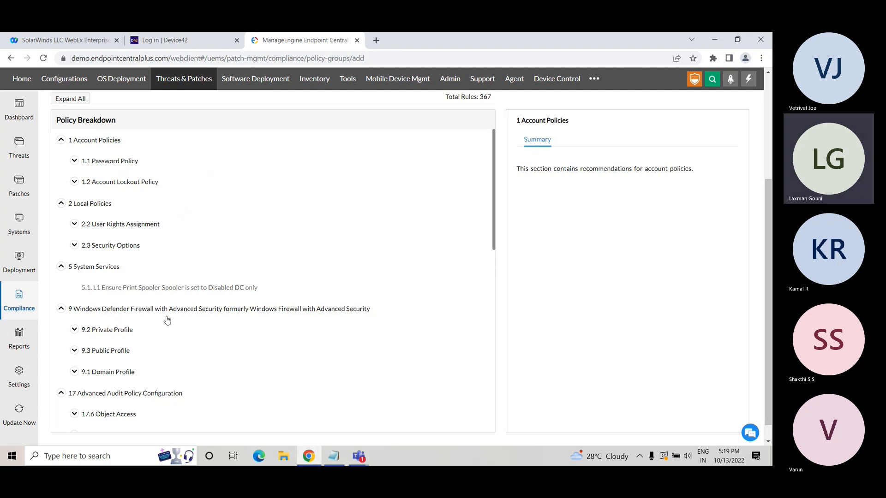
- Look through the Policy Breakdown and collapse its top-level sections, from 1 Account Policies to 19 Administrative Templates User
scroll(138, 407, "down", 1)
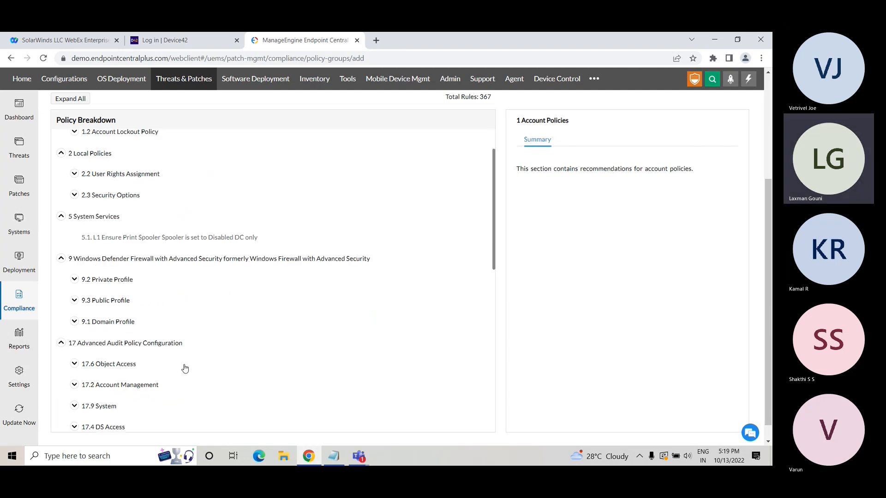
scroll(185, 368, "down", 5)
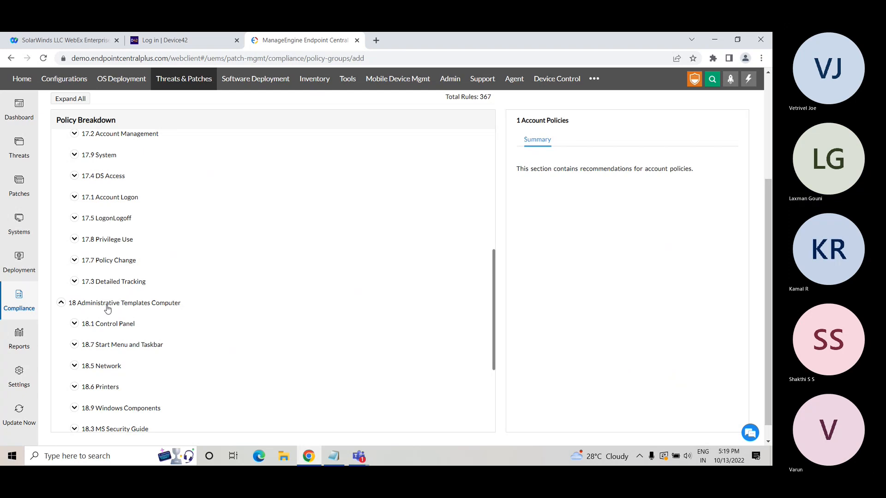
scroll(172, 332, "down", 3)
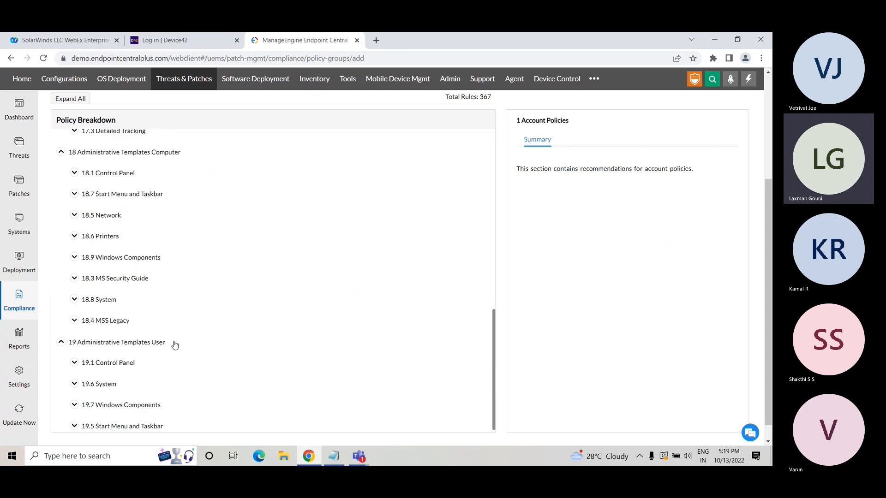
scroll(166, 381, "up", 8)
scroll(166, 381, "up", 1)
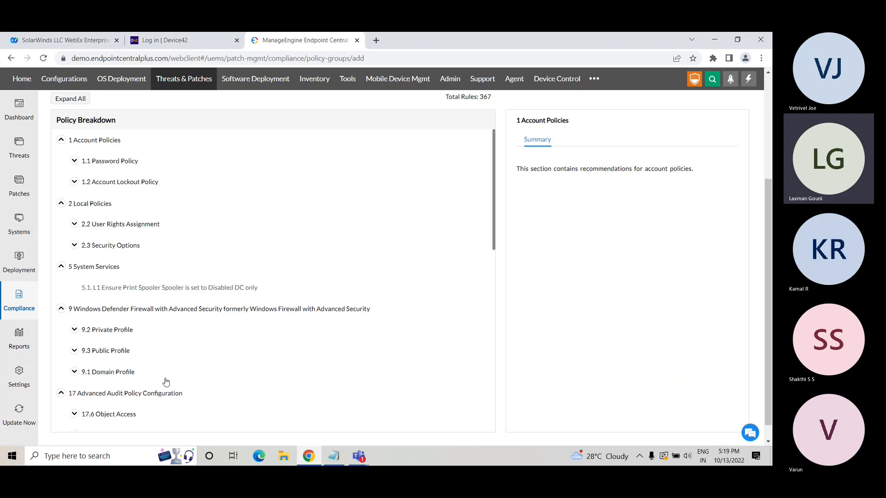
left_click(61, 140)
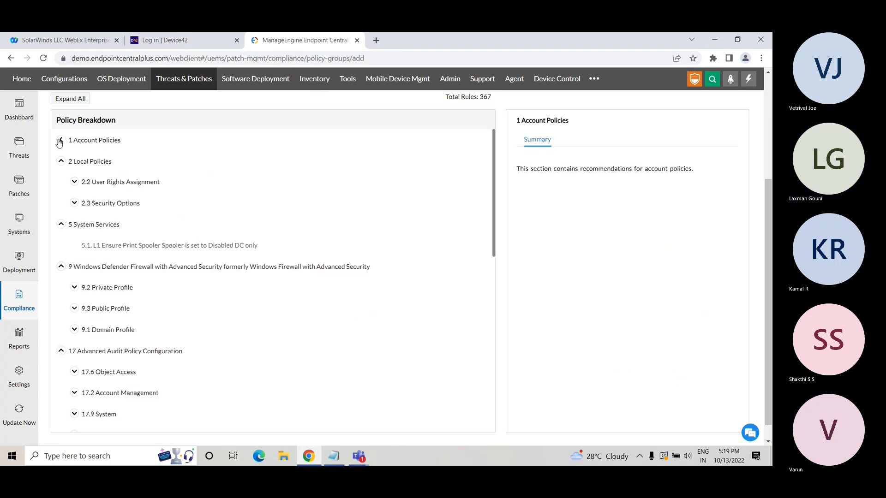
left_click(61, 161)
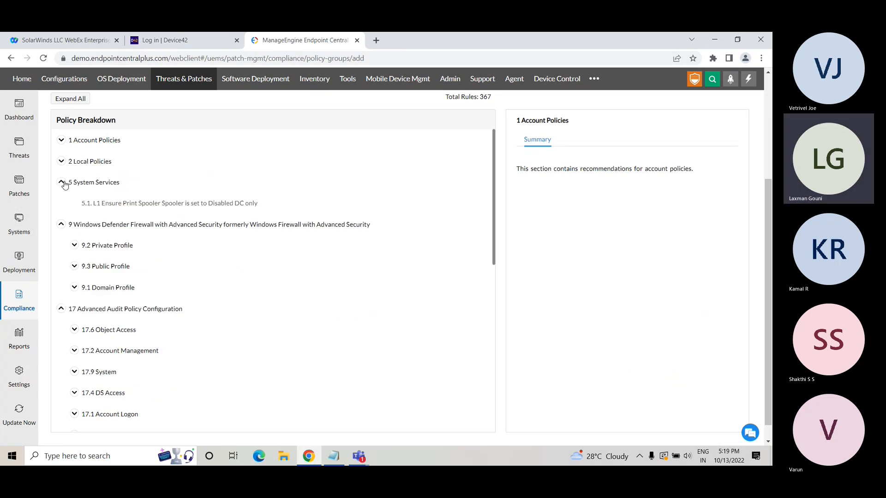
left_click(61, 182)
left_click(61, 204)
left_click(61, 224)
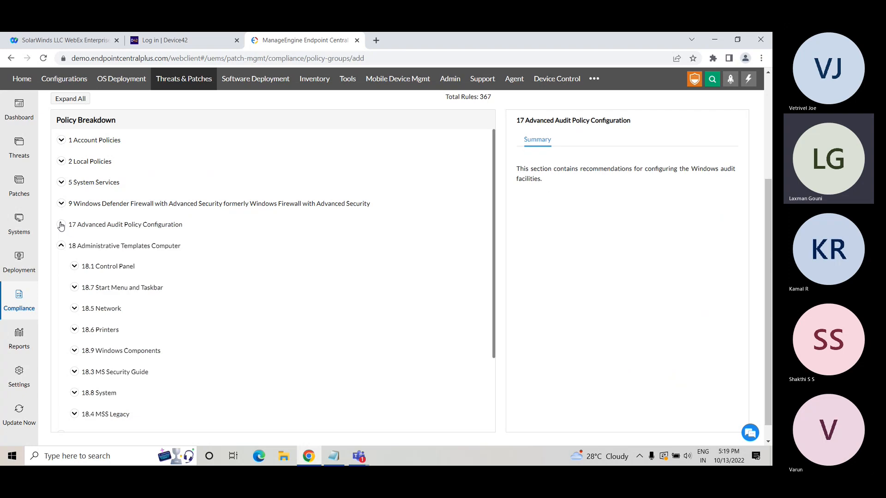
left_click(61, 246)
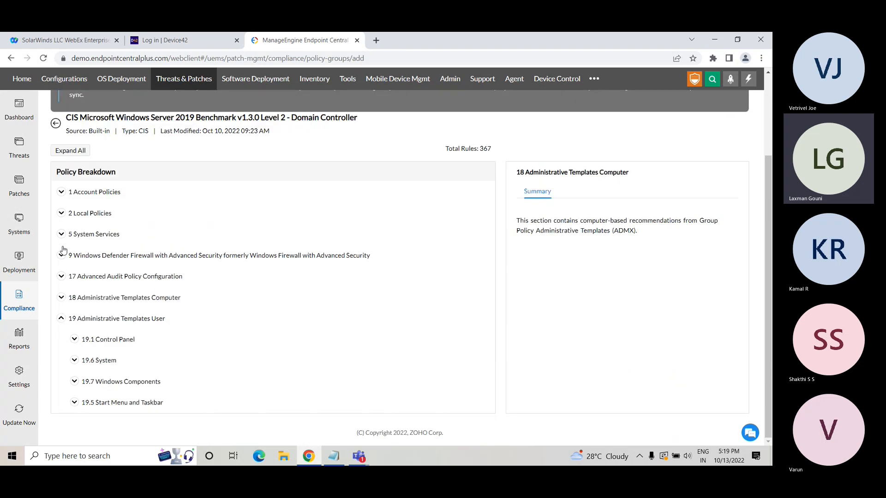
left_click(61, 318)
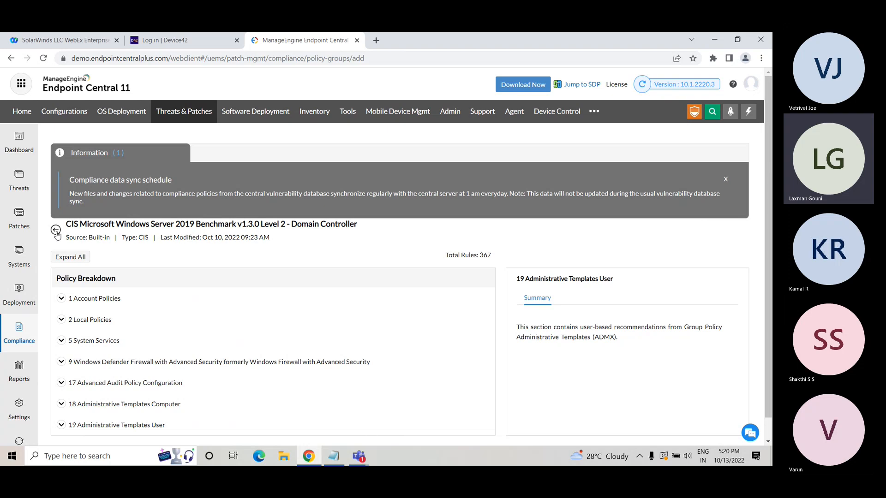
- Leave the policy's rule breakdown and look through the built-in policy group templates for the Windows client and server versions
left_click(56, 233)
left_click(56, 230)
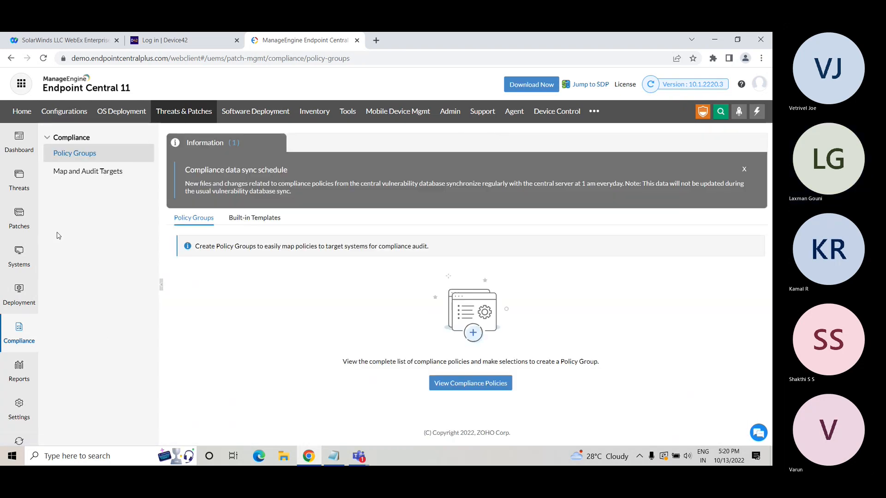
left_click(265, 220)
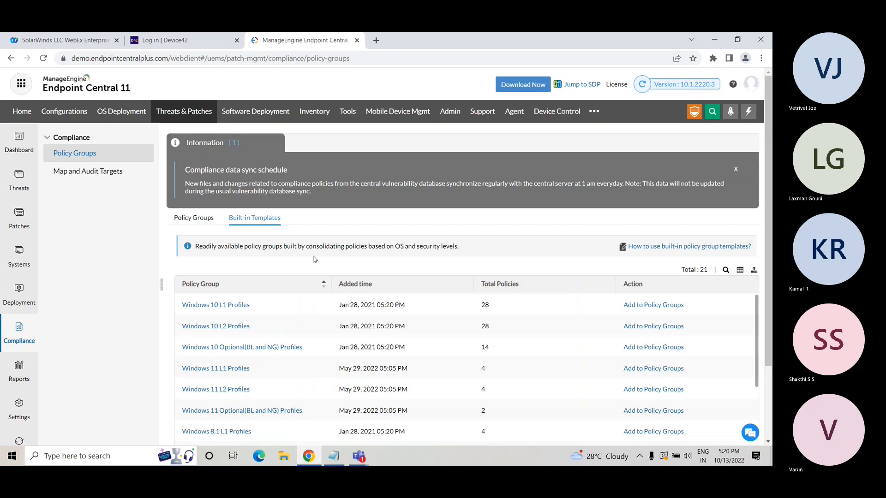
scroll(314, 259, "down", 2)
scroll(315, 259, "down", 5)
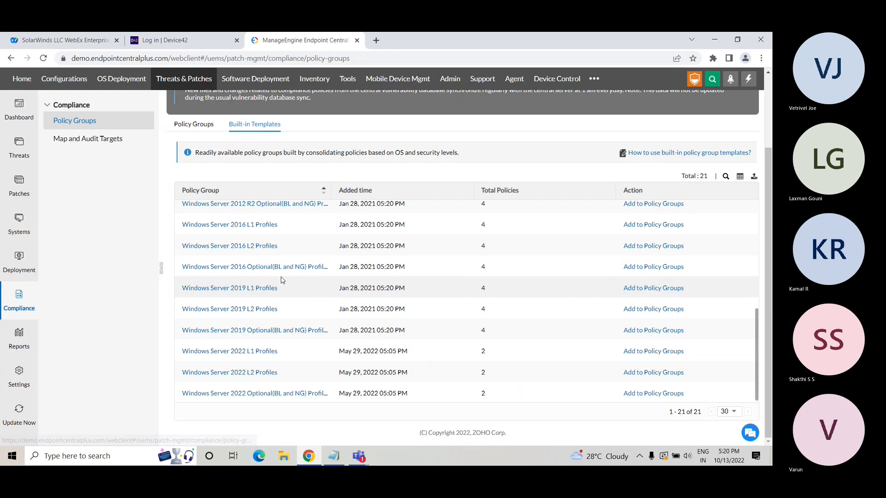
scroll(362, 298, "up", 3)
scroll(771, 177, "up", 2)
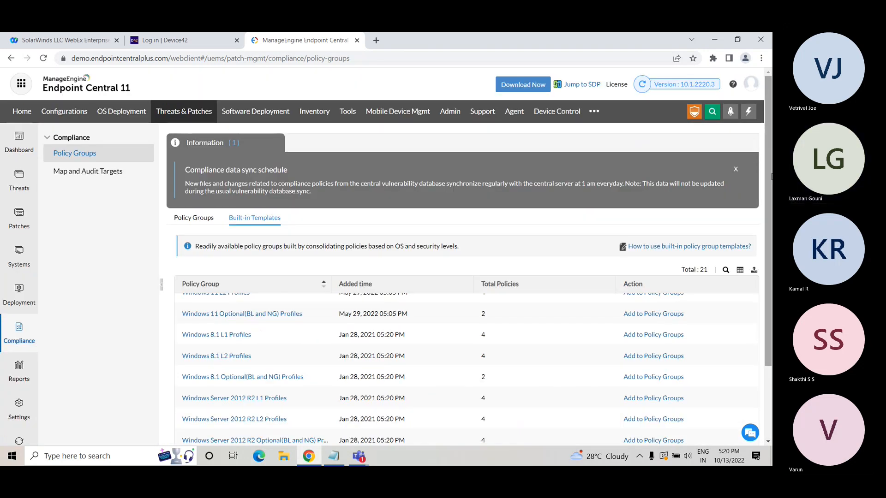
- Go to the OS Deployment module and show the list of created images
left_click(387, 116)
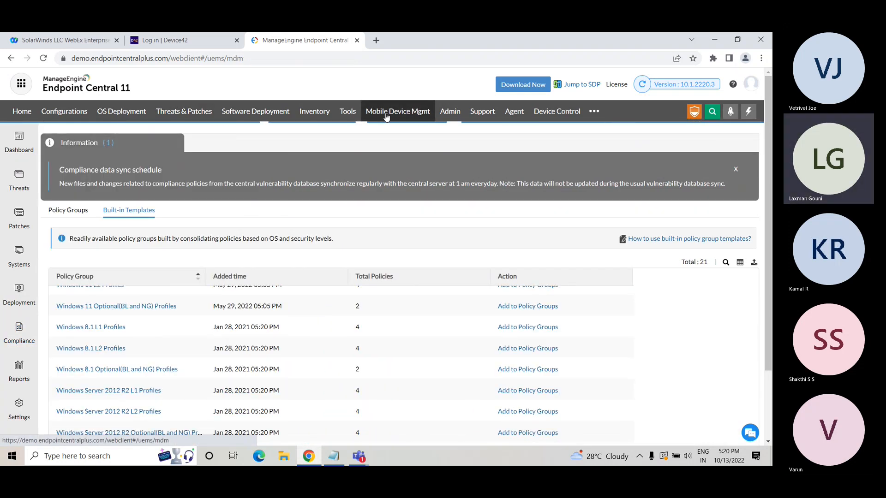
left_click(115, 113)
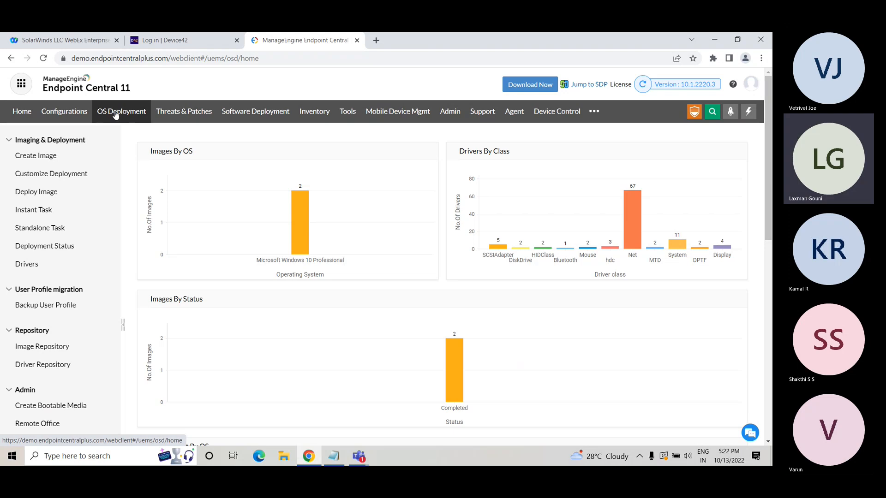
left_click(46, 159)
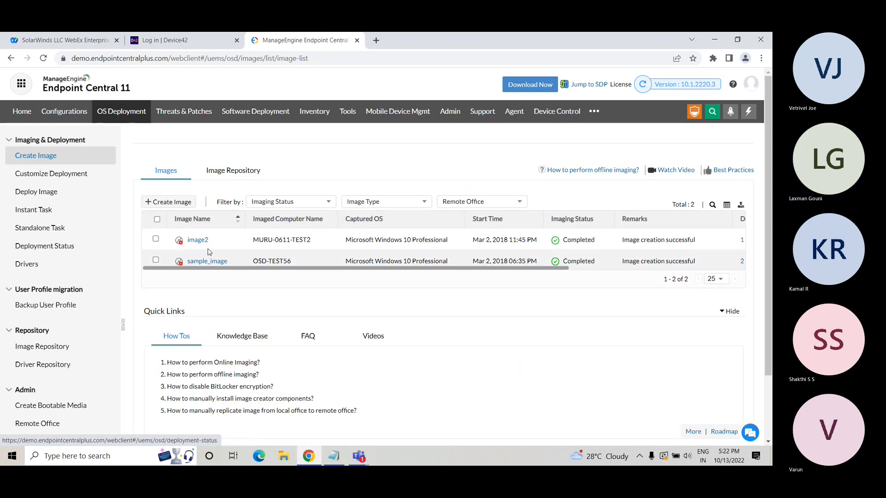
- Try to fetch the partition details for a new image of the computer WORKGROUP / 0458-06, and cancel the image creation
left_click(181, 204)
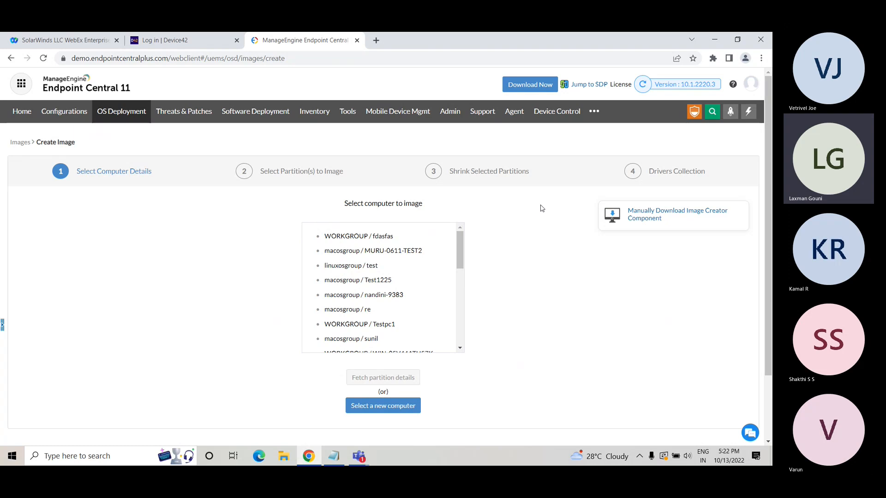
left_click_drag(458, 250, 455, 333)
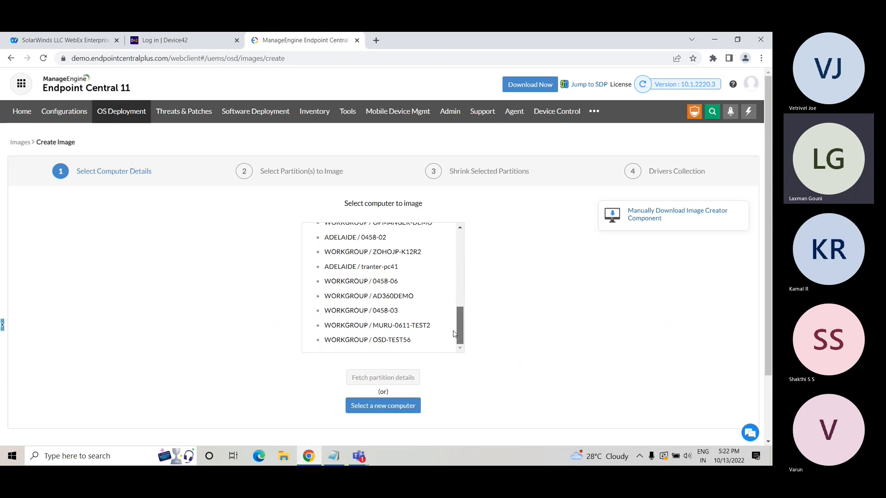
left_click(383, 287)
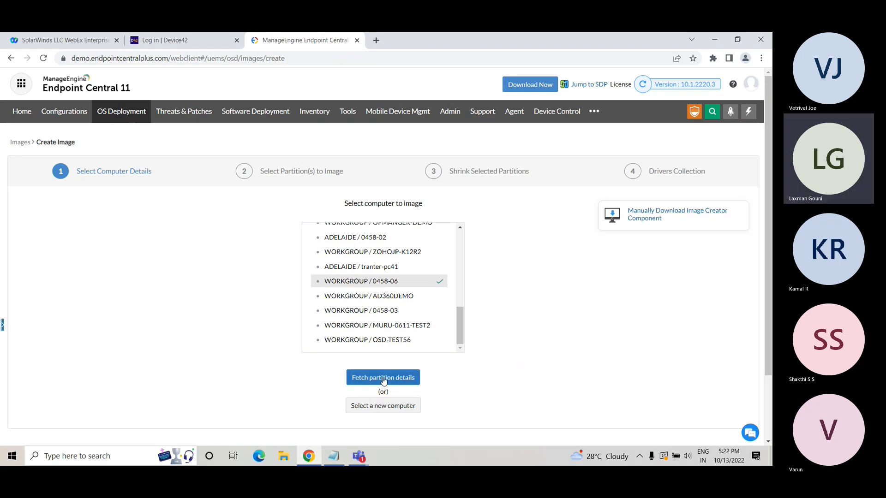
left_click(383, 379)
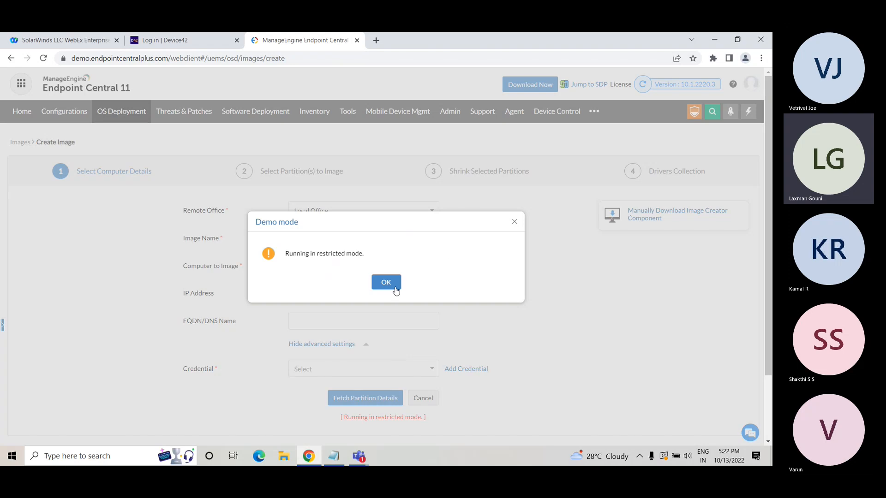
left_click(515, 222)
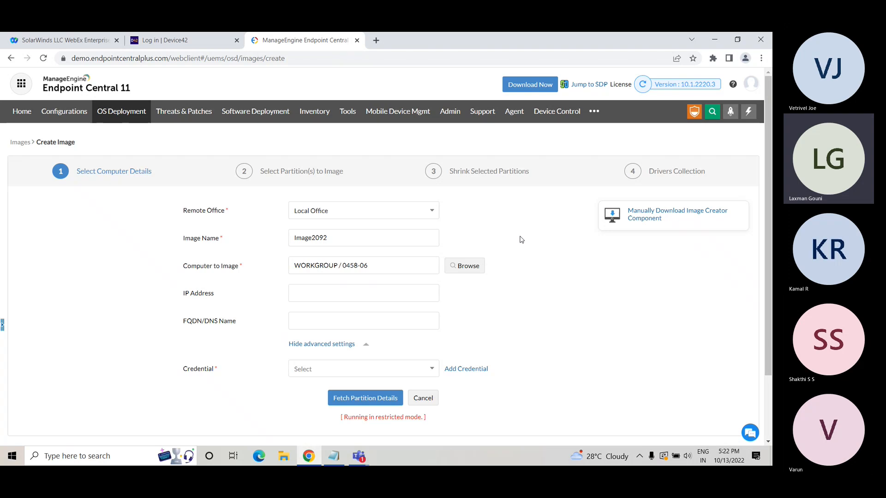
left_click(424, 403)
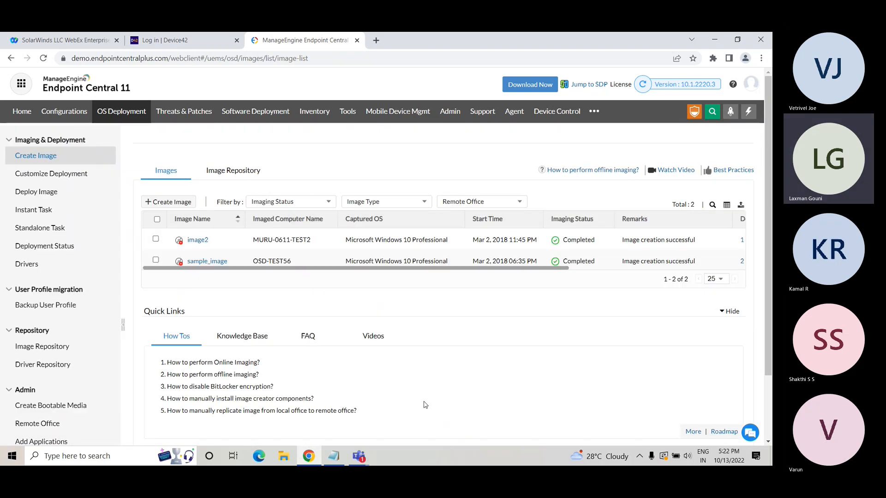
- Review the image repositories and the created images, and open the list of image deployment tasks
left_click(32, 347)
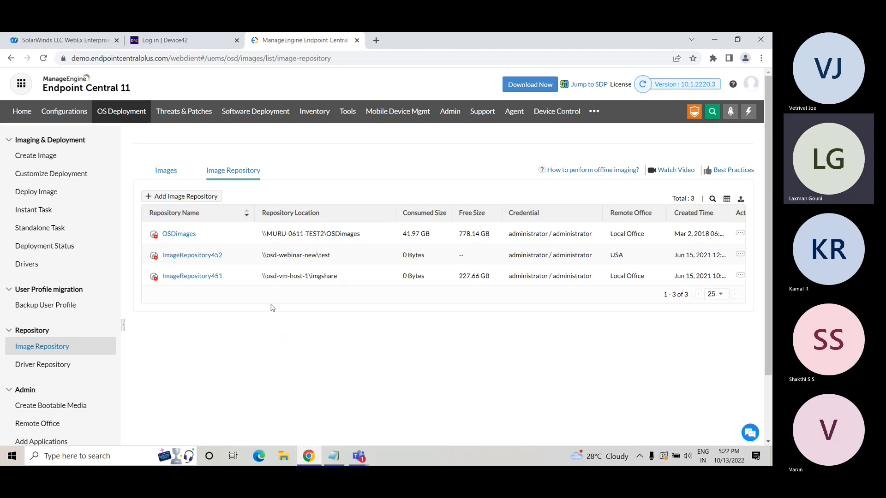
left_click(161, 172)
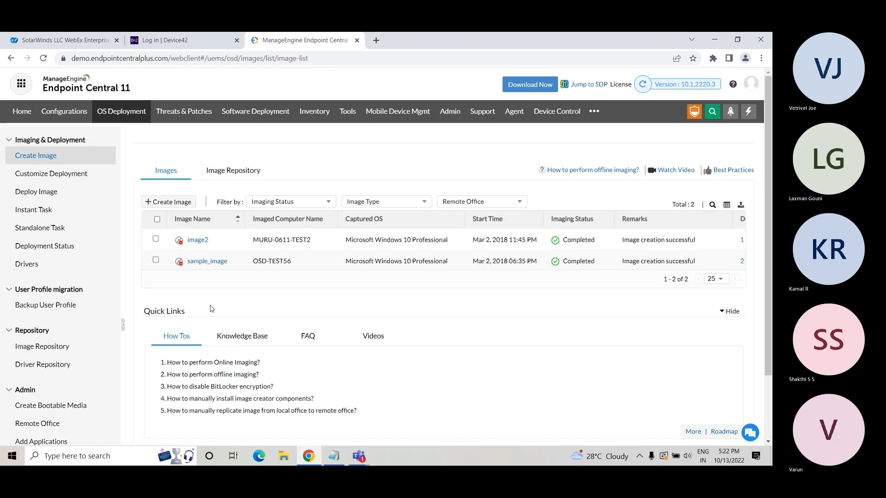
left_click(44, 193)
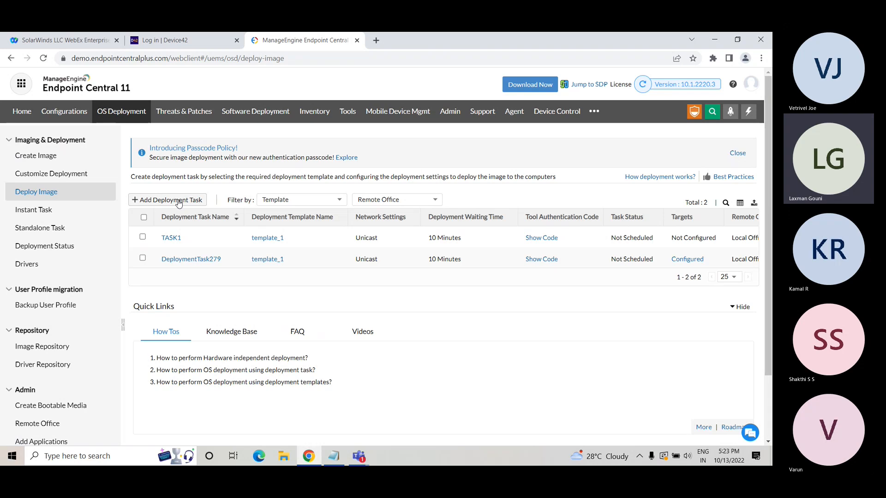
- Add a new deployment task and select Template730 as its deployment template
left_click(180, 200)
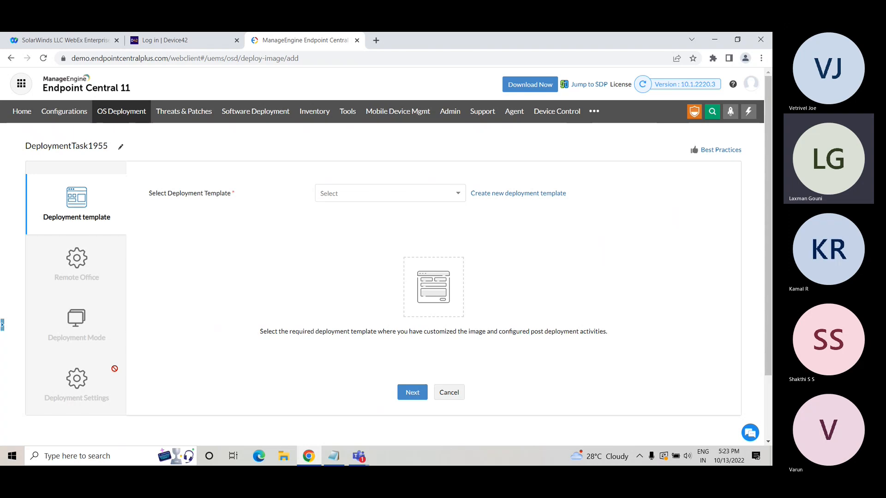
scroll(100, 358, "down", 2)
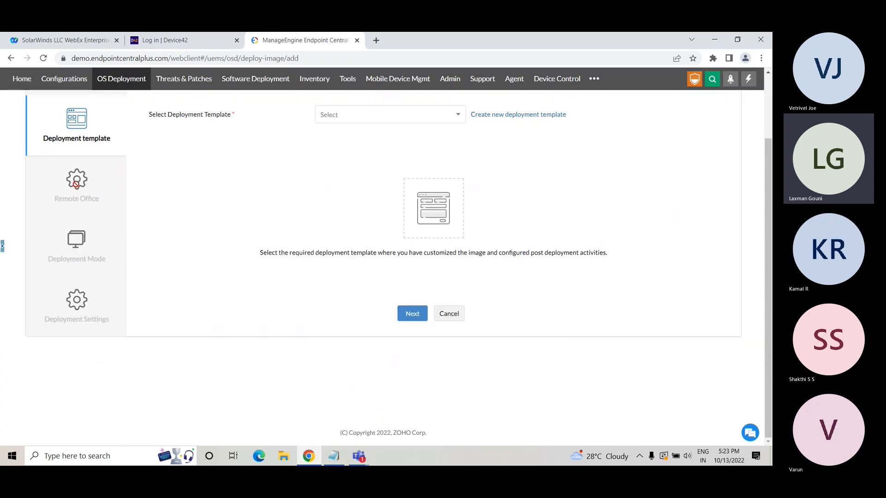
left_click(403, 119)
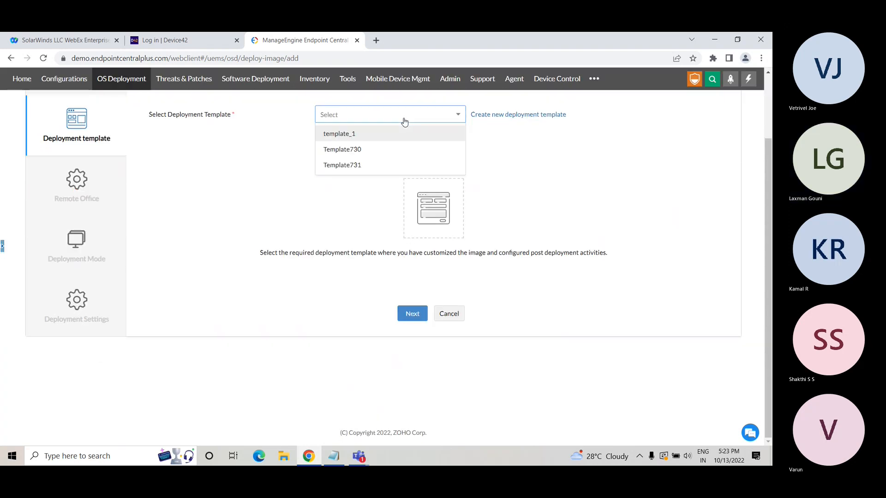
left_click(356, 151)
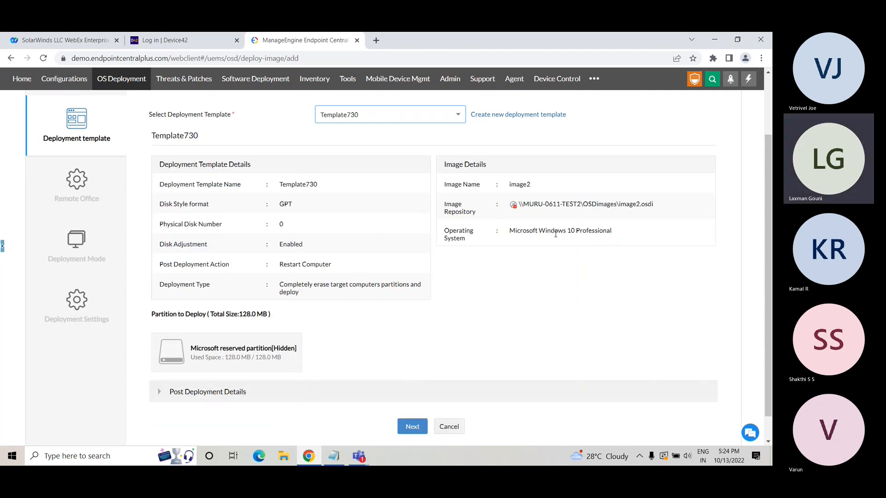
- Review Template730's image details, including the operating system, and expand its post deployment details to read them
left_click_drag(580, 231, 571, 231)
scroll(411, 382, "down", 1)
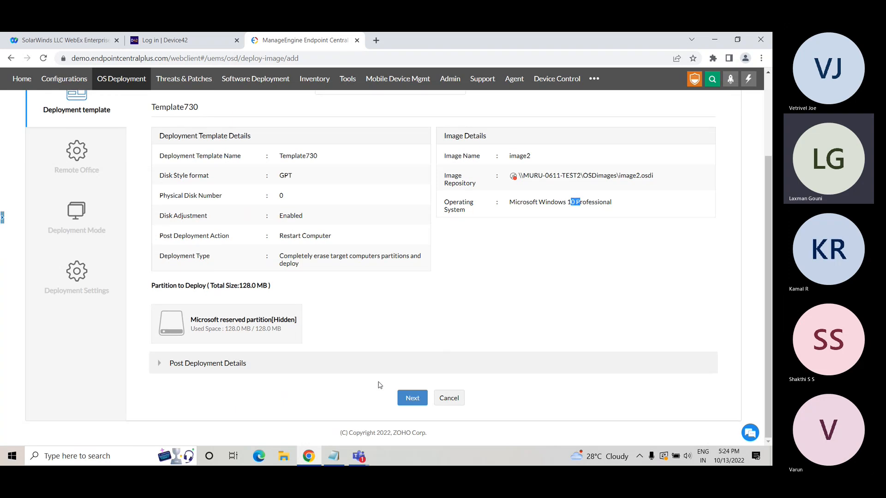
left_click(254, 371)
scroll(258, 368, "down", 4)
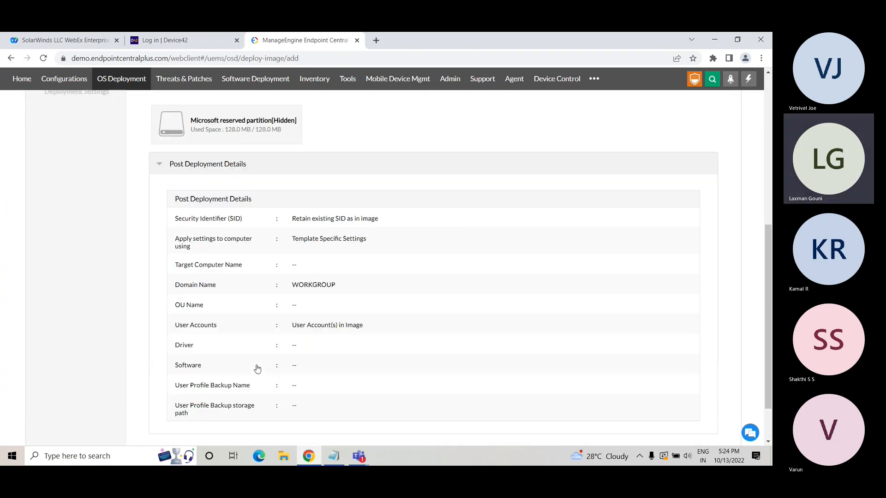
scroll(257, 368, "down", 2)
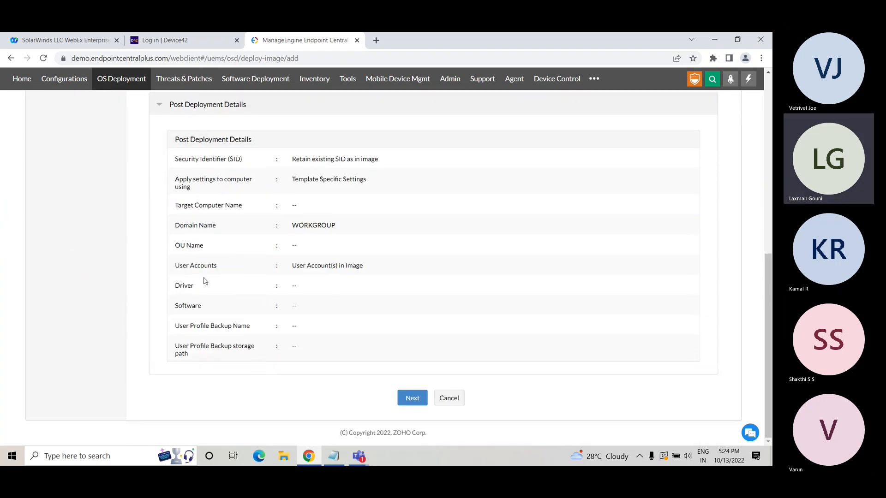
- Accept the deployment template and the Local Office repository association, advancing the task to its Deployment Mode settings
left_click(410, 399)
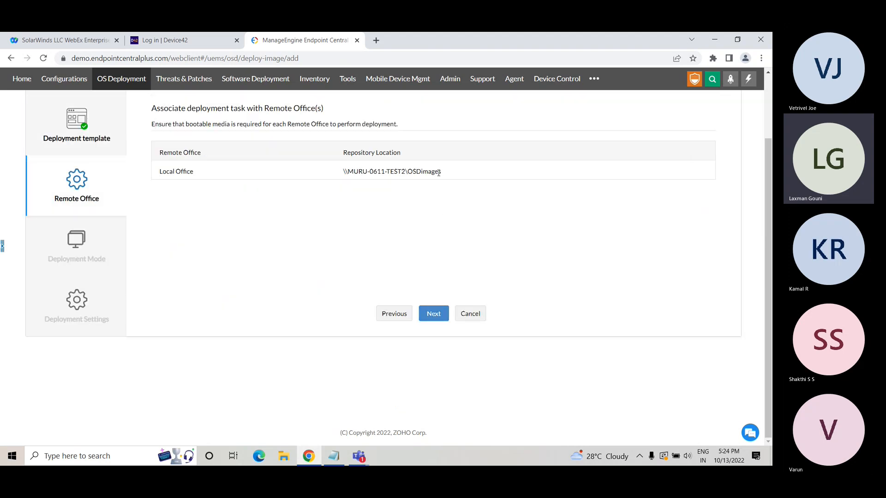
scroll(432, 220, "up", 2)
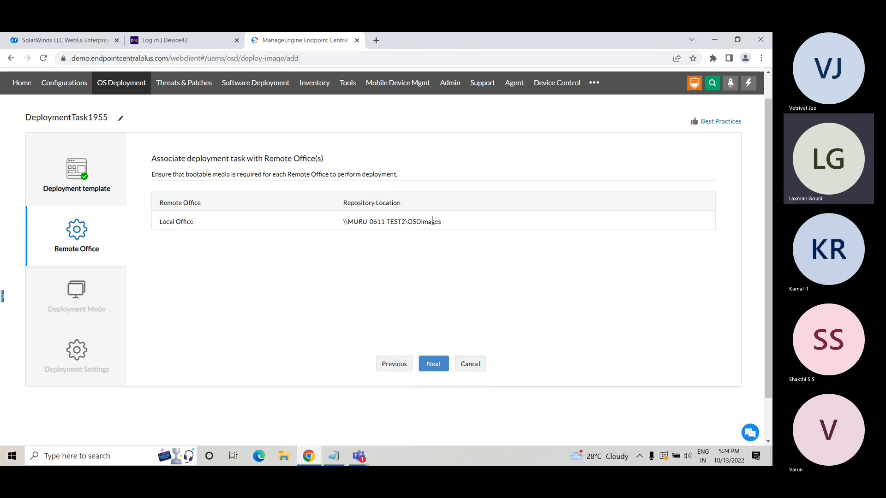
left_click(434, 364)
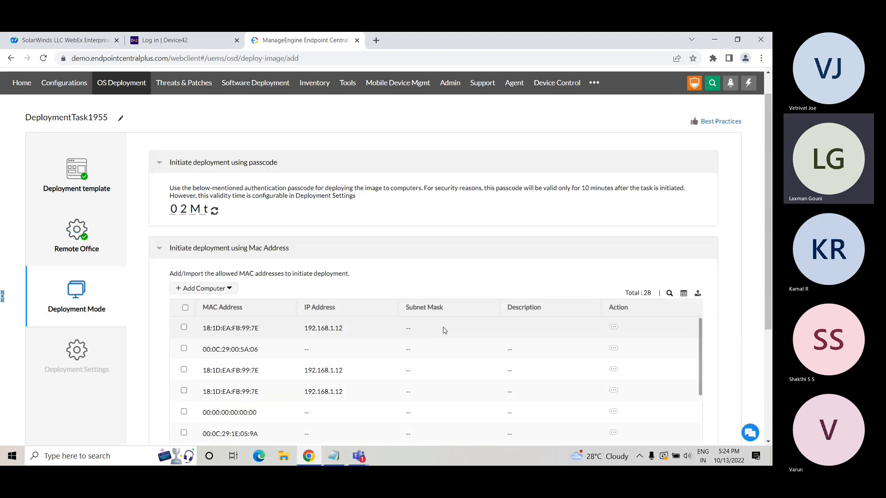
- Review the allowed MAC addresses and their IP addresses, and look at the options for adding computers to the deployment
scroll(445, 330, "down", 1)
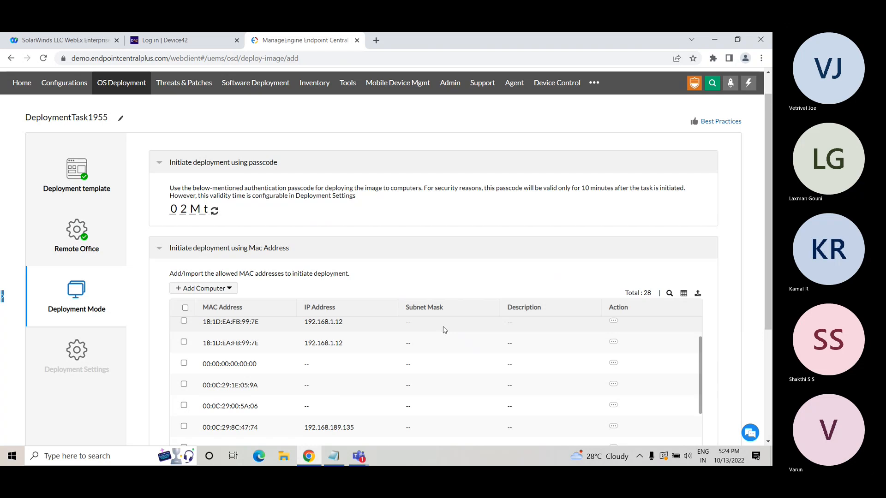
scroll(769, 349, "down", 2)
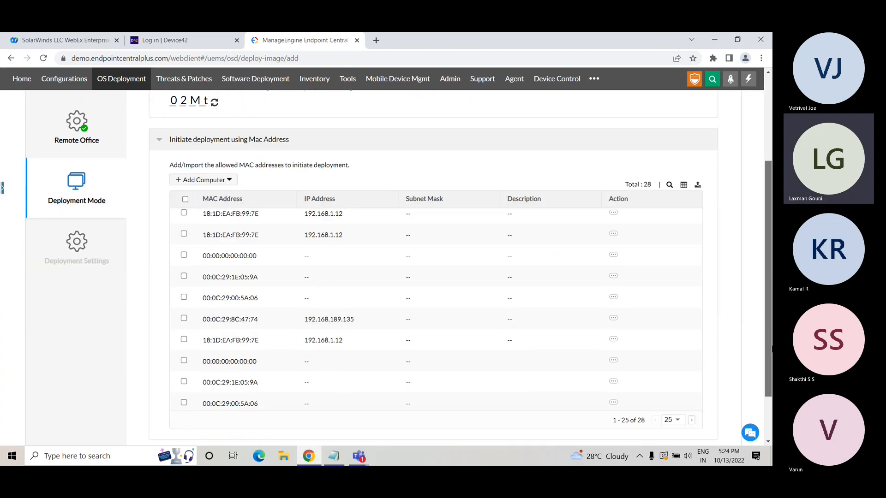
scroll(769, 349, "down", 1)
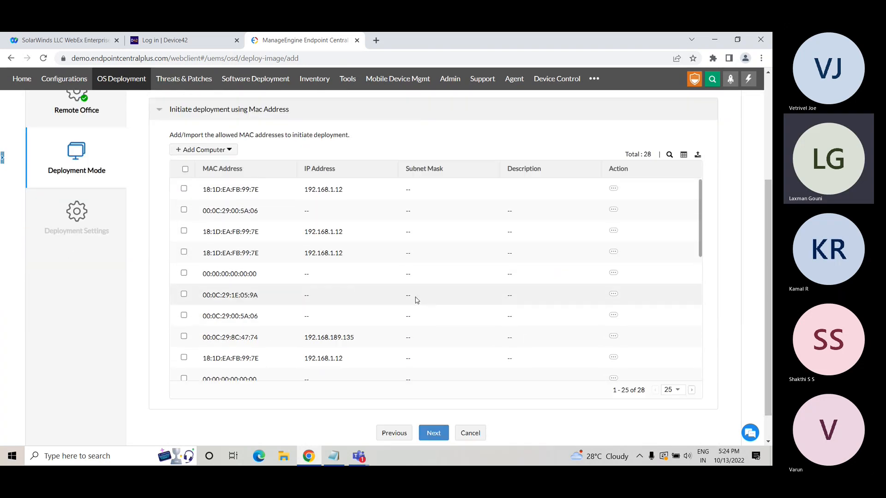
scroll(416, 300, "up", 1)
left_click(228, 200)
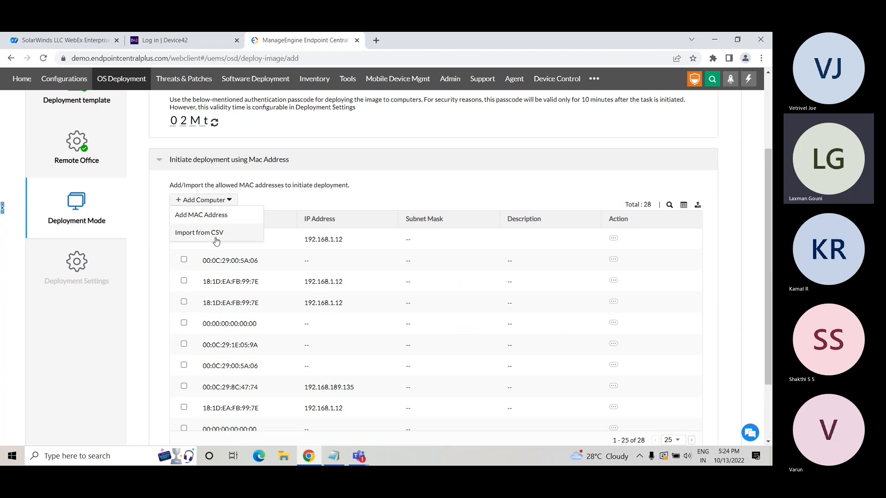
left_click_drag(212, 282, 251, 282)
left_click_drag(308, 281, 343, 281)
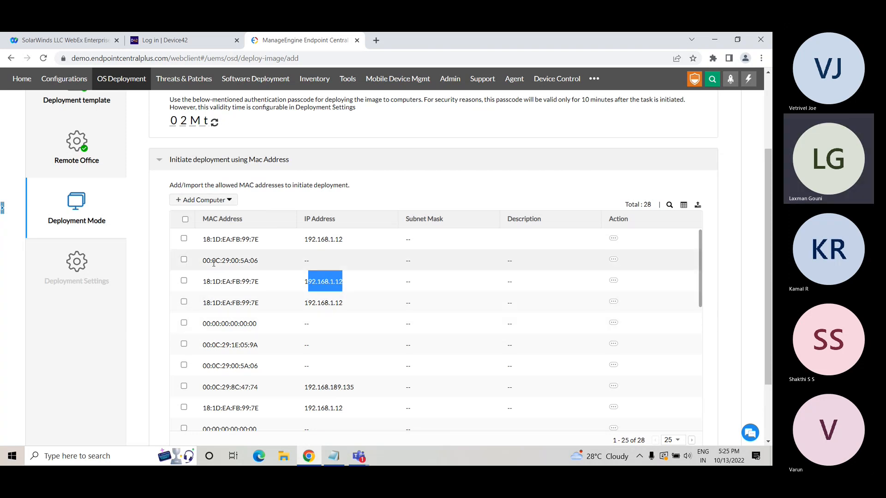
left_click_drag(203, 261, 259, 261)
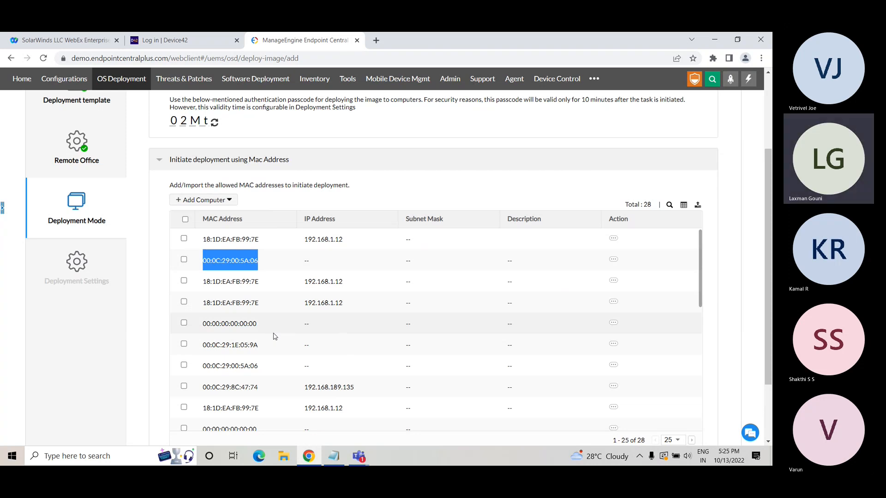
- Select all listed MAC addresses as deployment targets and advance the task to Deployment Settings
scroll(273, 334, "down", 6)
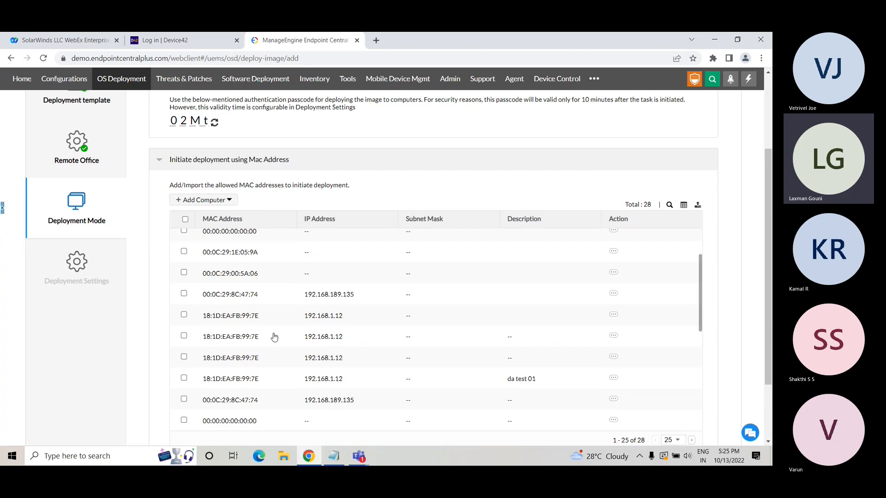
left_click_drag(768, 323, 769, 380)
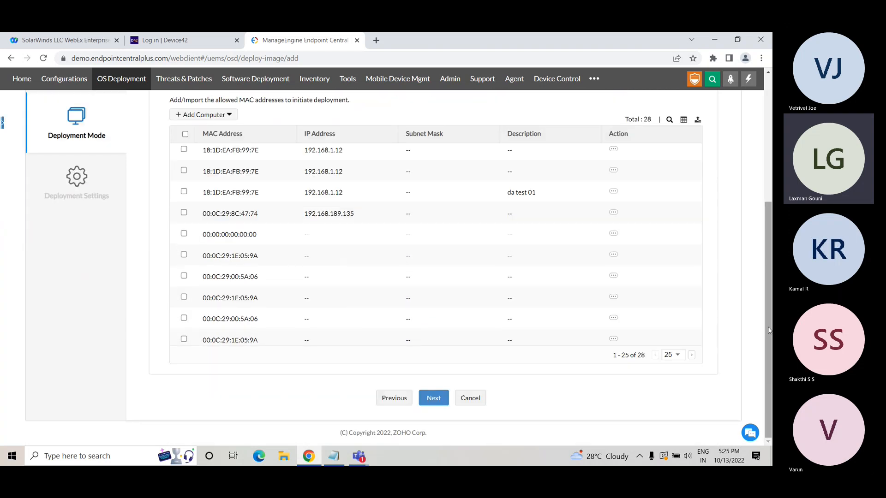
left_click(185, 133)
left_click(435, 400)
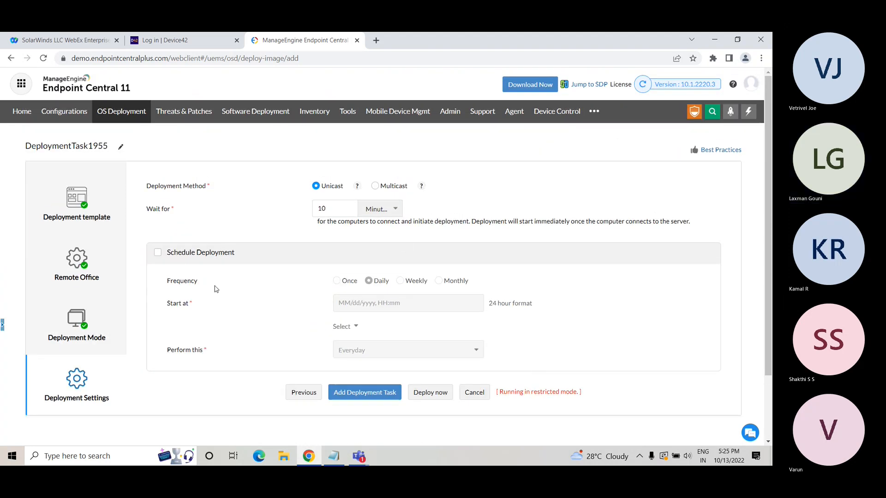
- Try enabling scheduled deployment with the Once frequency, and cancel the new deployment task
left_click(158, 253)
left_click(336, 282)
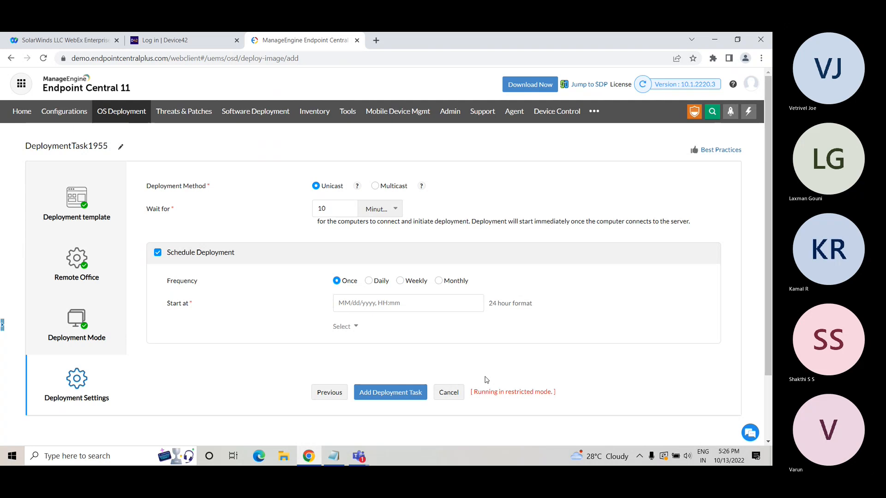
left_click(455, 397)
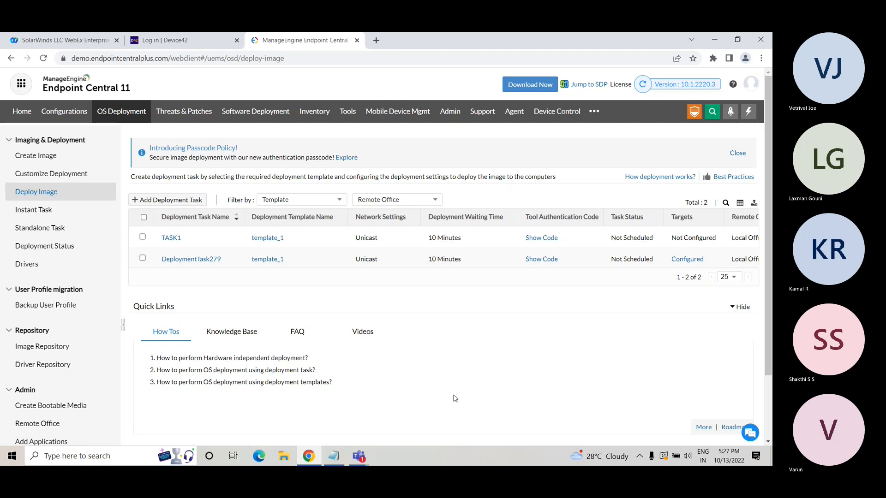
- Open the OS Deployment bootable media list and review its USB, PXE and ISO entries and help links
scroll(382, 365, "down", 2)
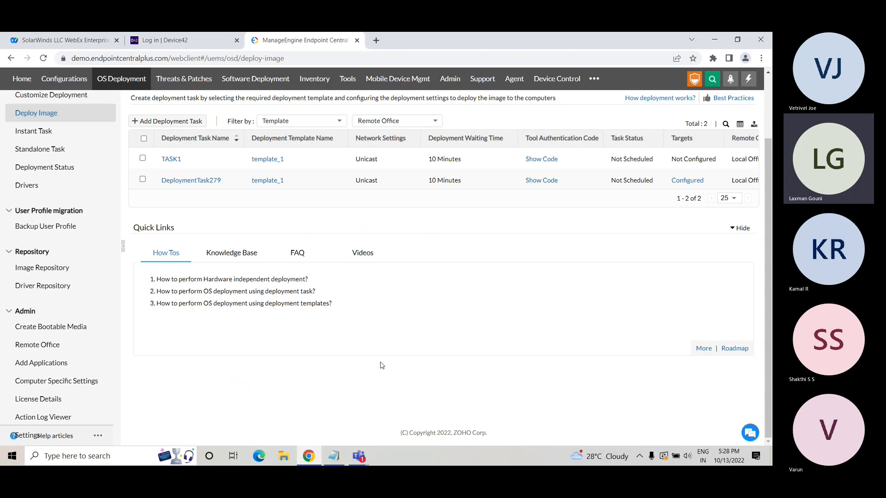
left_click(63, 331)
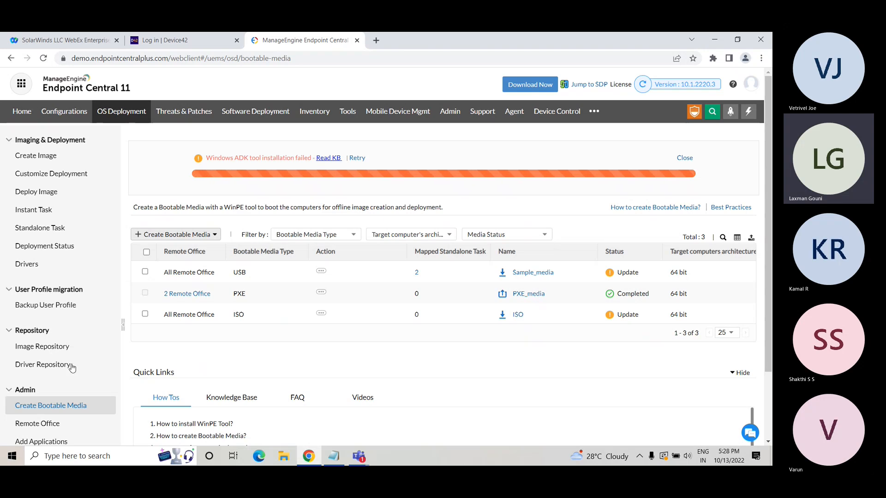
scroll(87, 372, "down", 2)
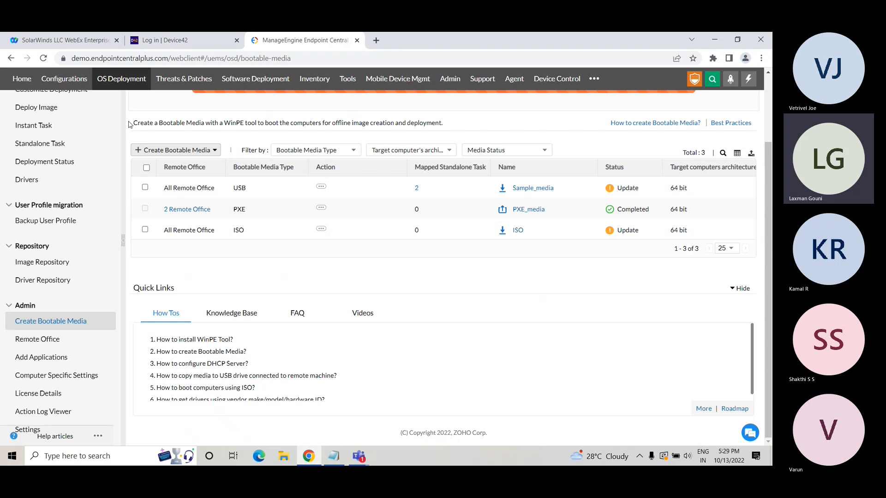
scroll(78, 314, "up", 1)
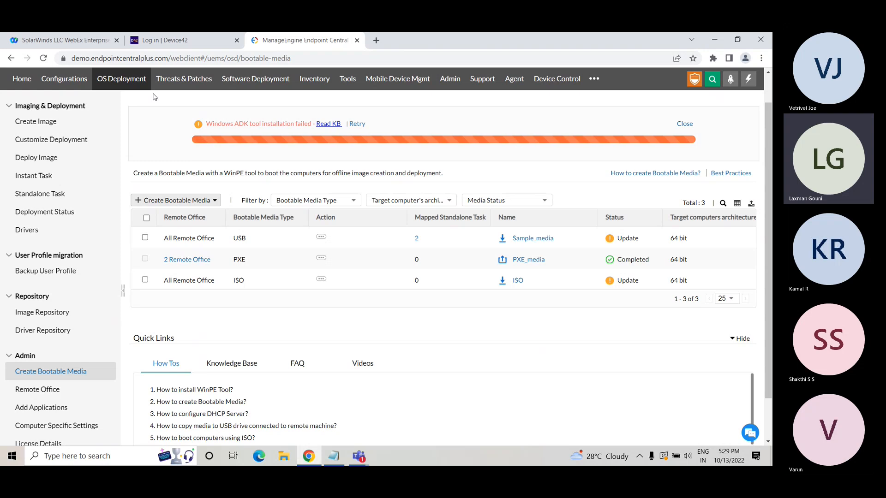
- Open Mobile Device Management and review its dashboard of enrolled devices, platforms, apps, device types and last contact
left_click(392, 87)
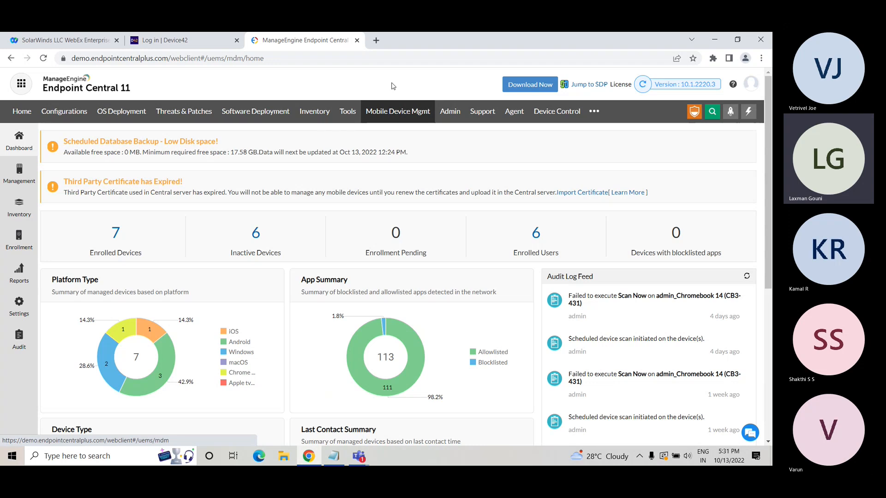
scroll(392, 86, "down", 3)
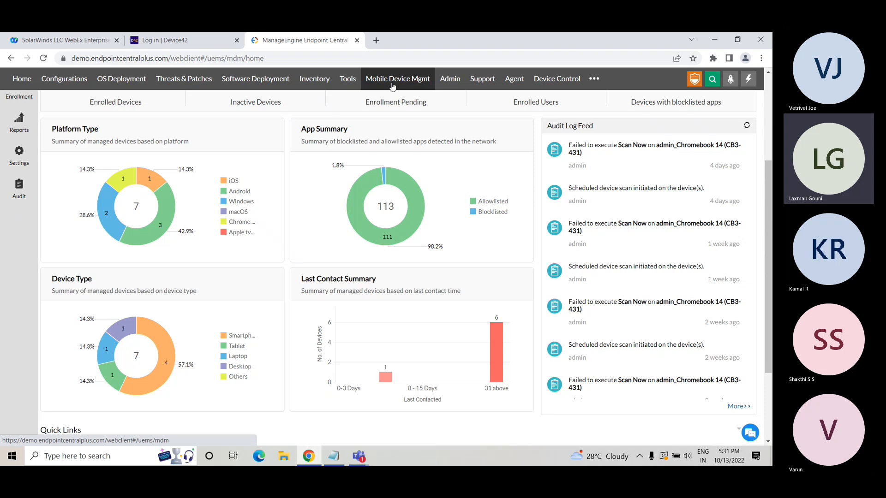
scroll(392, 86, "down", 3)
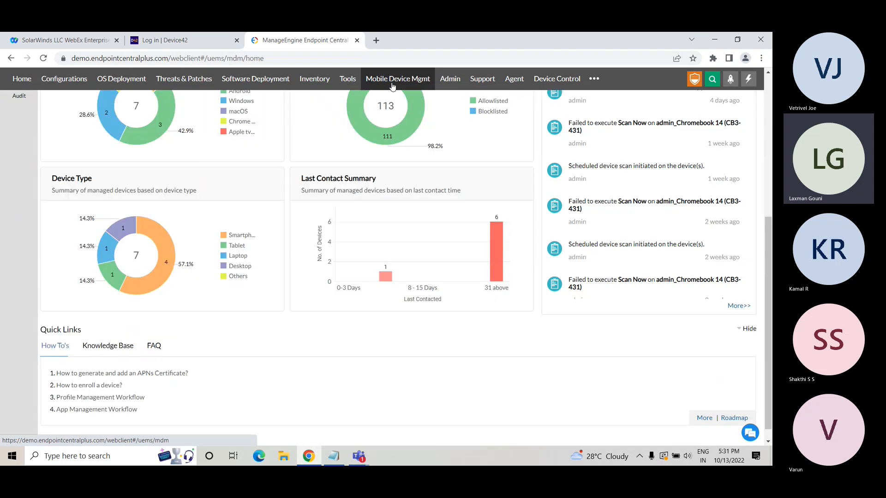
scroll(392, 86, "up", 6)
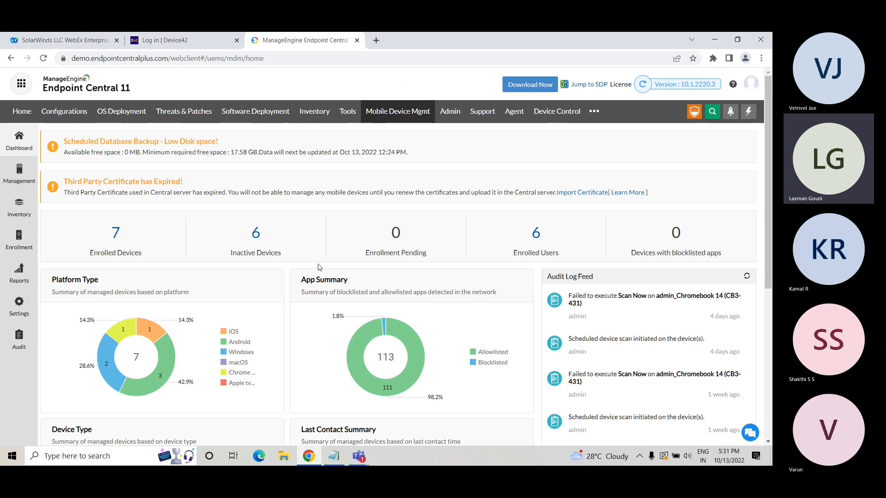
- Open the mobile enrollment section and review the managed devices and the enrollment methods for Apple, Android, Windows 10 and Chrome OS
left_click(19, 239)
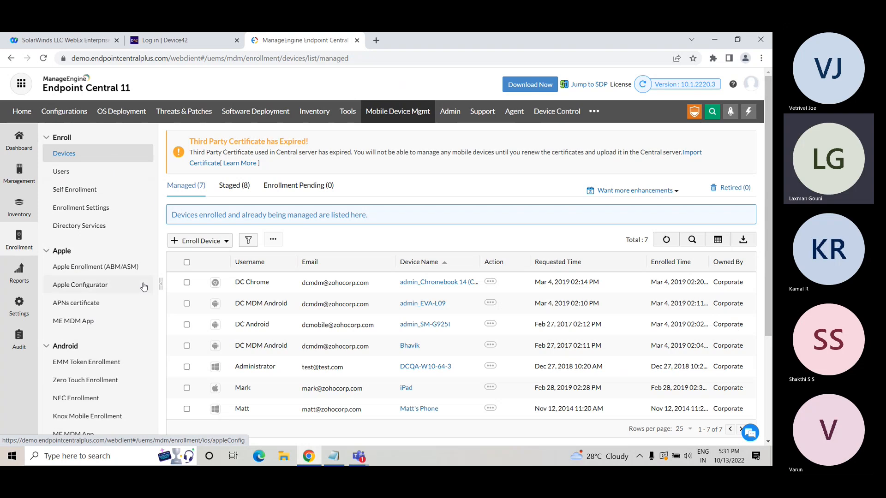
scroll(144, 287, "down", 3)
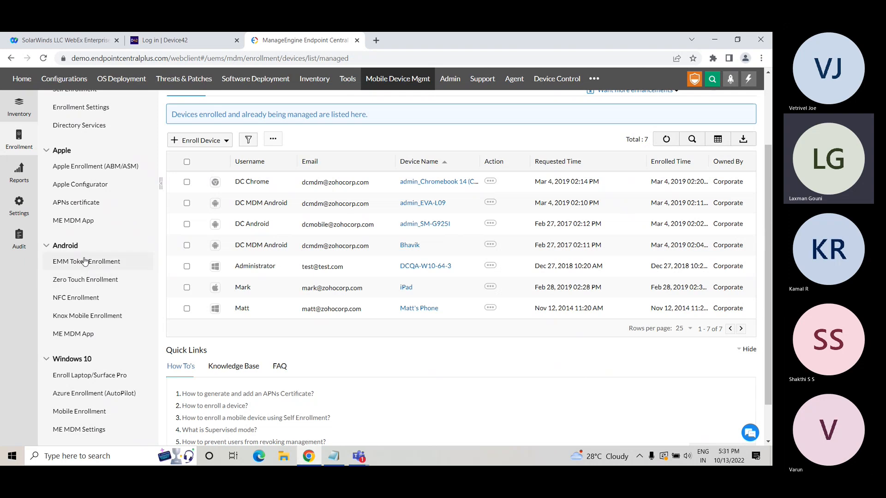
scroll(74, 276, "down", 2)
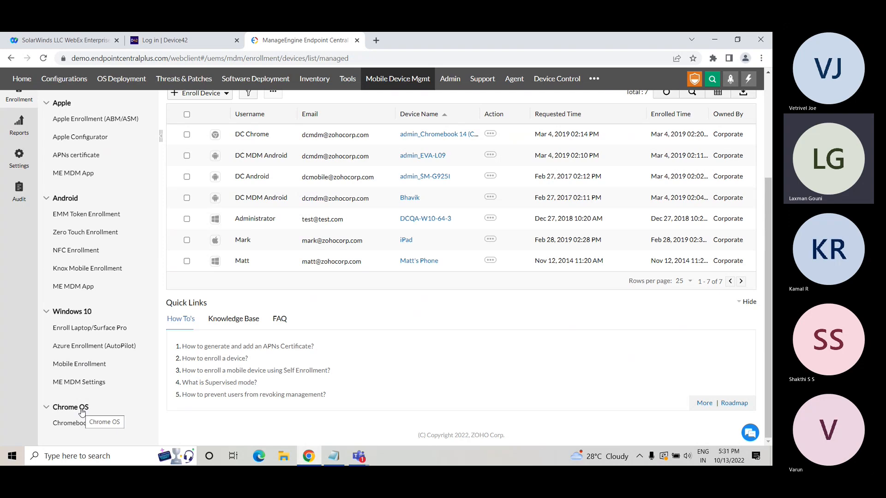
scroll(78, 372, "up", 1)
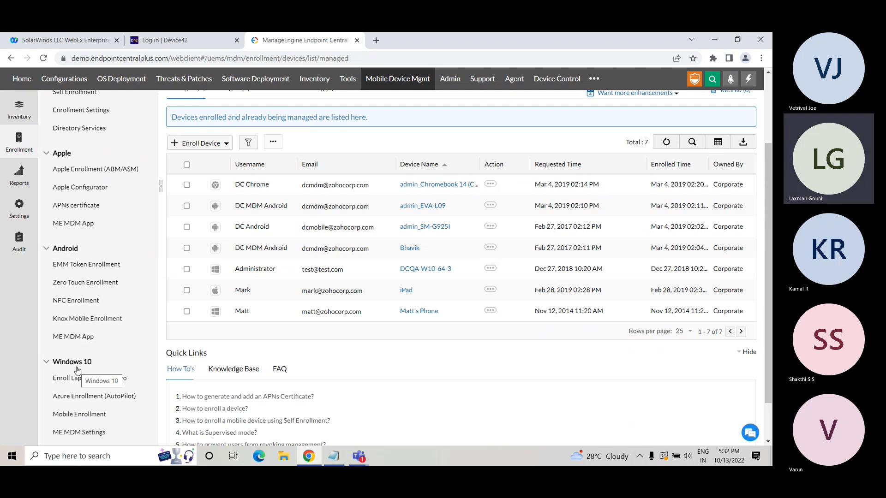
scroll(78, 371, "up", 2)
- Open the mobile device inventory, skipping its workflow introduction, and review the device charts and list
left_click(24, 208)
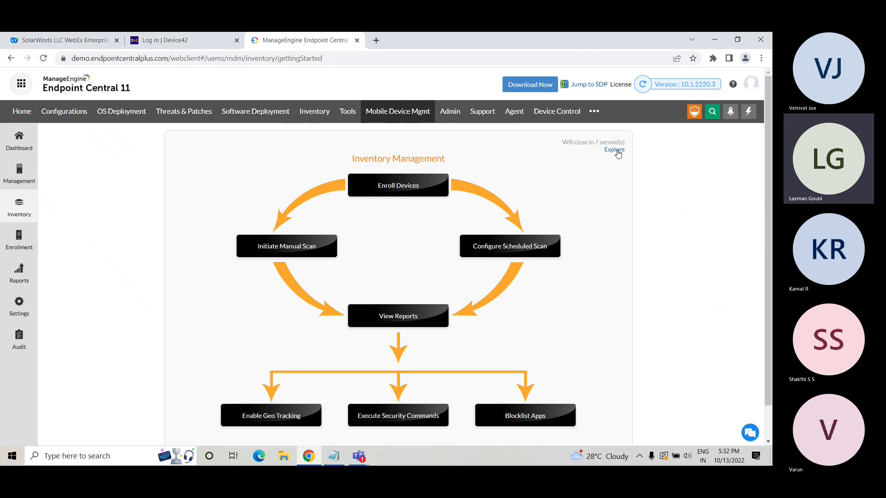
left_click(615, 150)
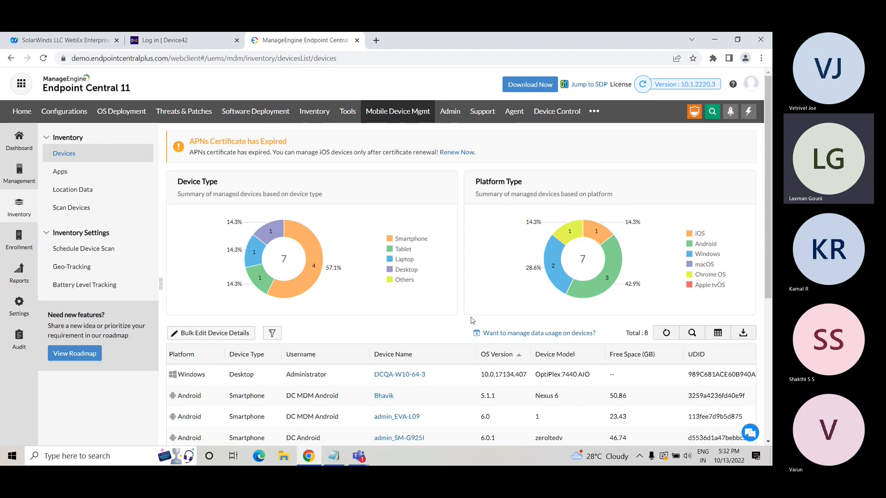
scroll(473, 321, "down", 1)
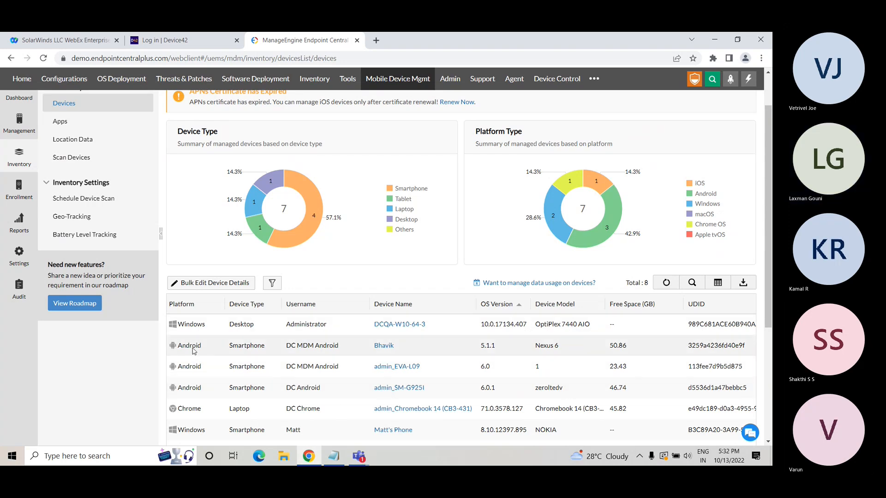
- Open the Nexus 6 Android smartphone's record and examine its device, OS, network, memory and security summaries
left_click(377, 346)
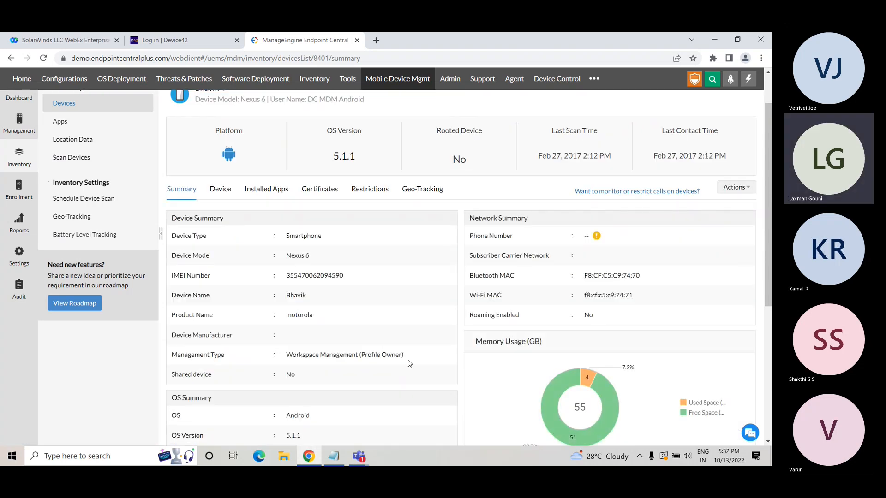
scroll(409, 364, "down", 2)
scroll(409, 364, "down", 1)
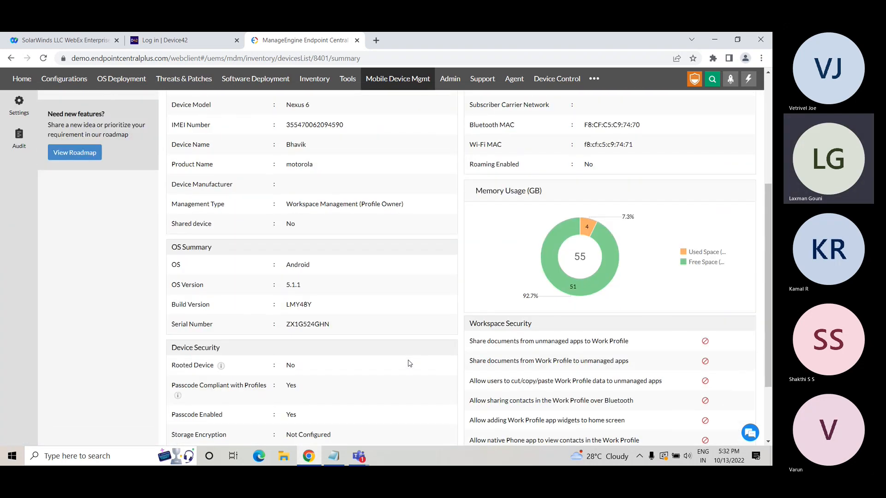
scroll(409, 364, "down", 2)
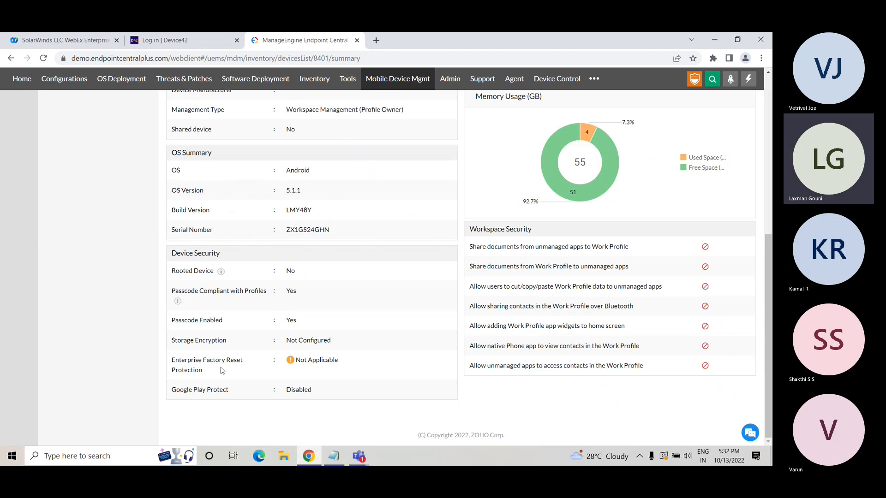
scroll(336, 395, "up", 1)
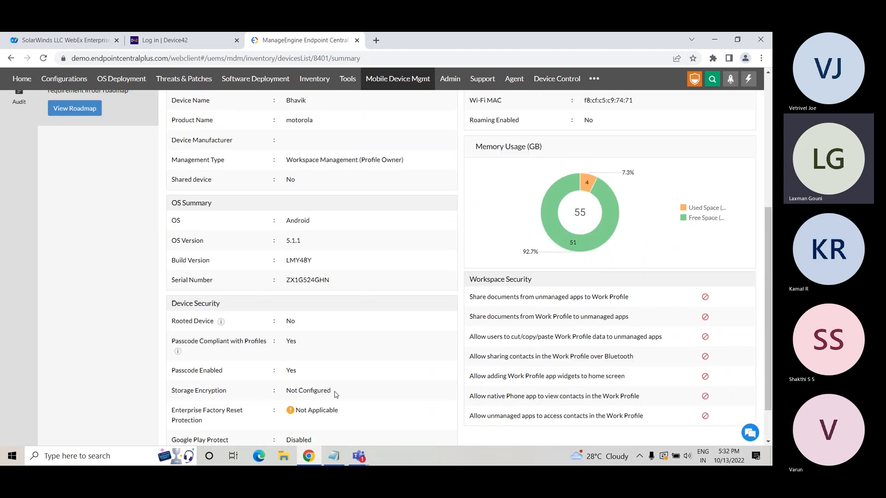
scroll(557, 341, "up", 1)
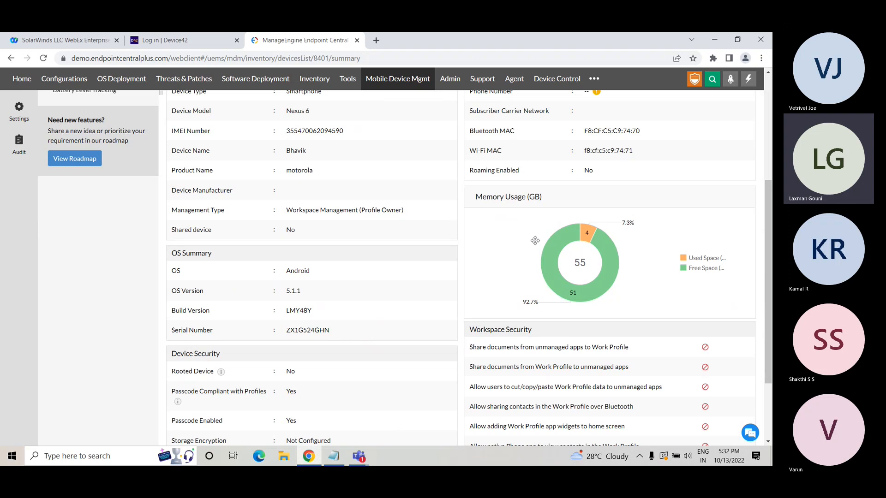
scroll(559, 277, "up", 1)
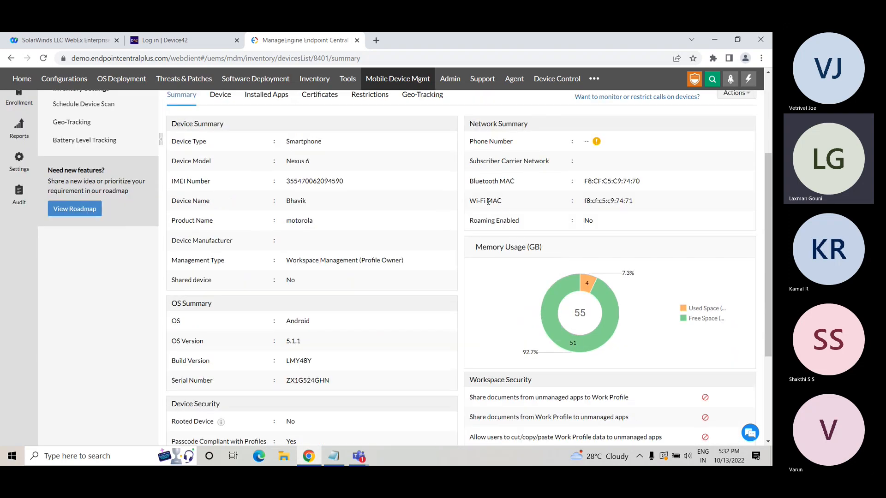
scroll(493, 222, "up", 1)
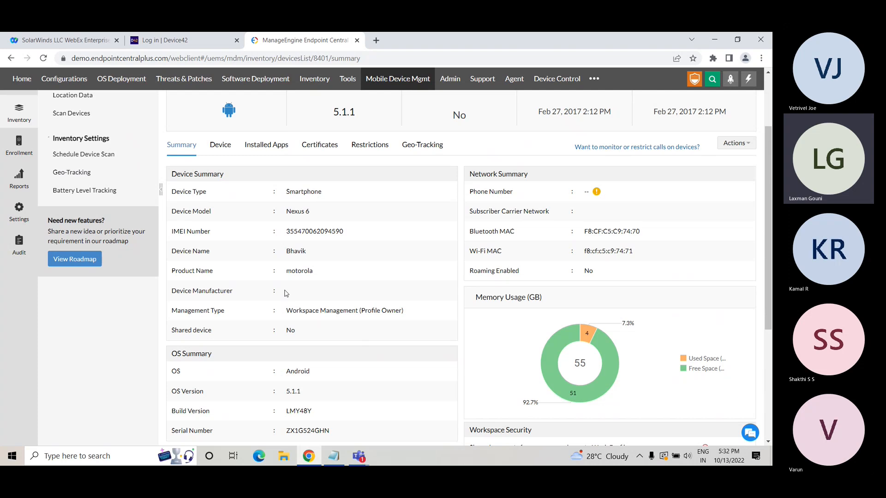
- Open the Nexus 6's detailed device information and read through its hardware and storage details
left_click(221, 147)
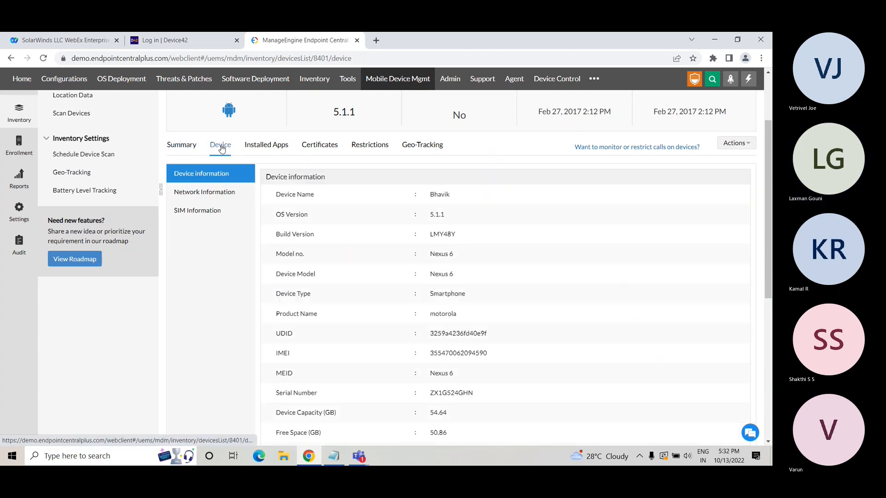
scroll(394, 331, "down", 3)
scroll(394, 330, "down", 2)
scroll(394, 331, "up", 10)
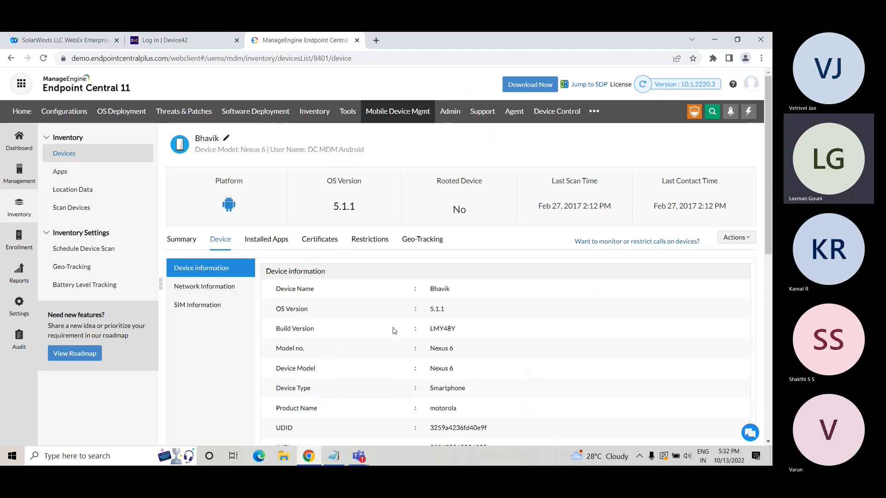
- Review the Nexus 6's network information and SIM information
left_click(225, 289)
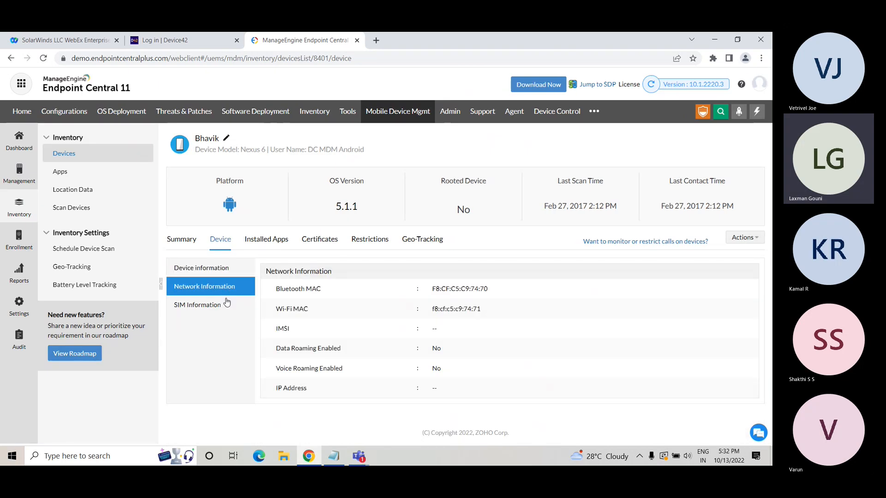
left_click(209, 306)
scroll(500, 365, "down", 2)
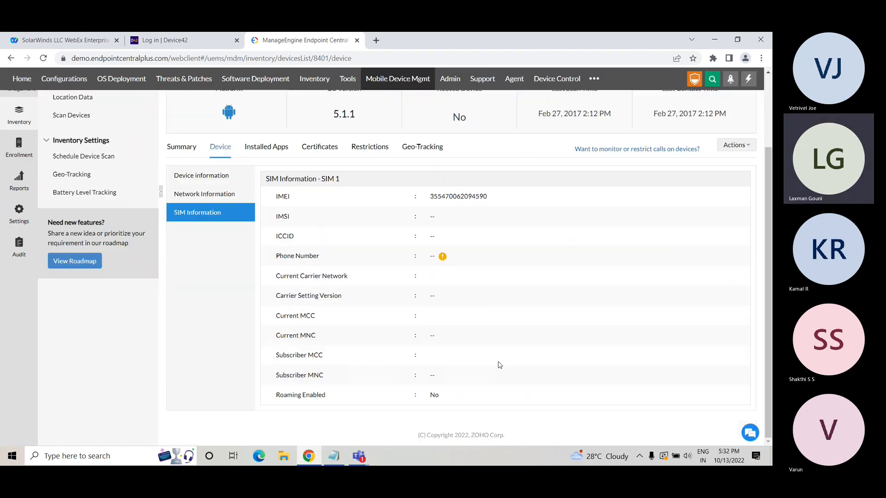
- Examine the Nexus 6's installed apps, its device restrictions and its geo-tracking view
scroll(500, 365, "up", 2)
left_click(275, 241)
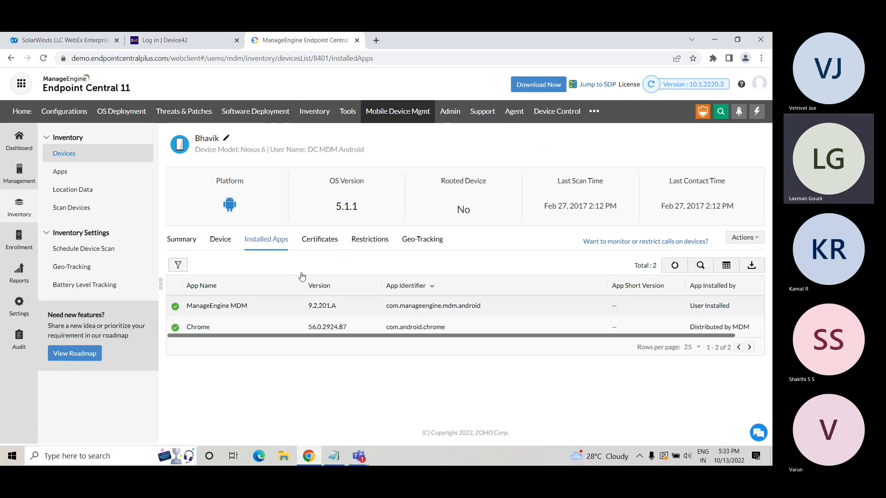
left_click(325, 241)
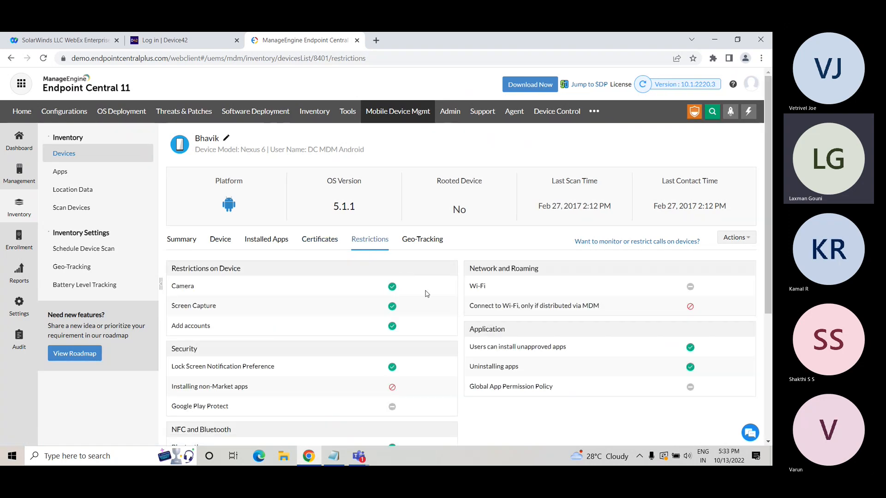
scroll(483, 339, "down", 2)
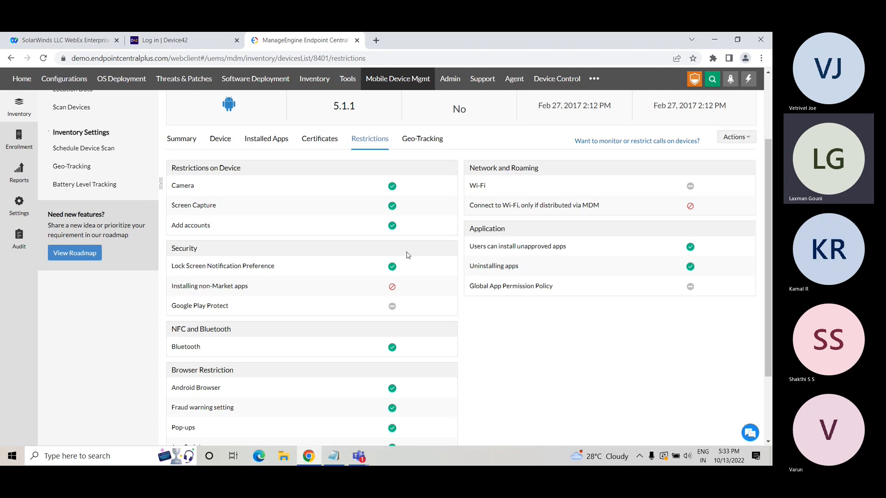
left_click(424, 141)
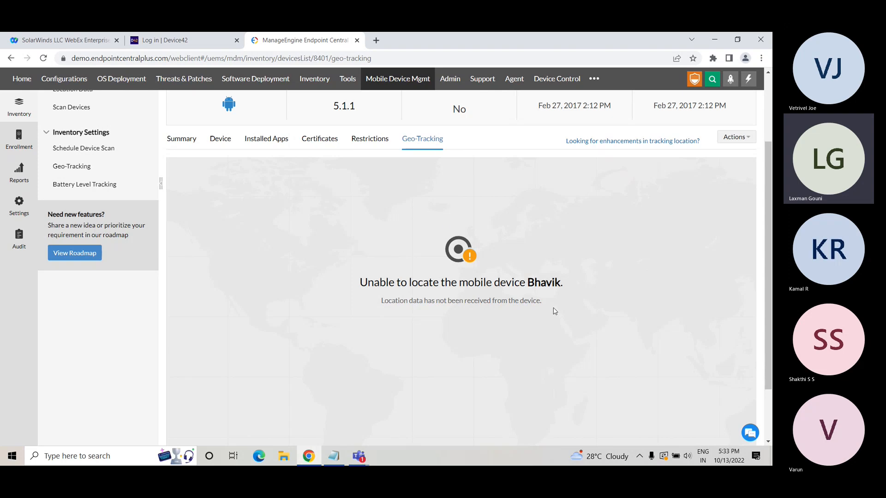
scroll(615, 387, "up", 1)
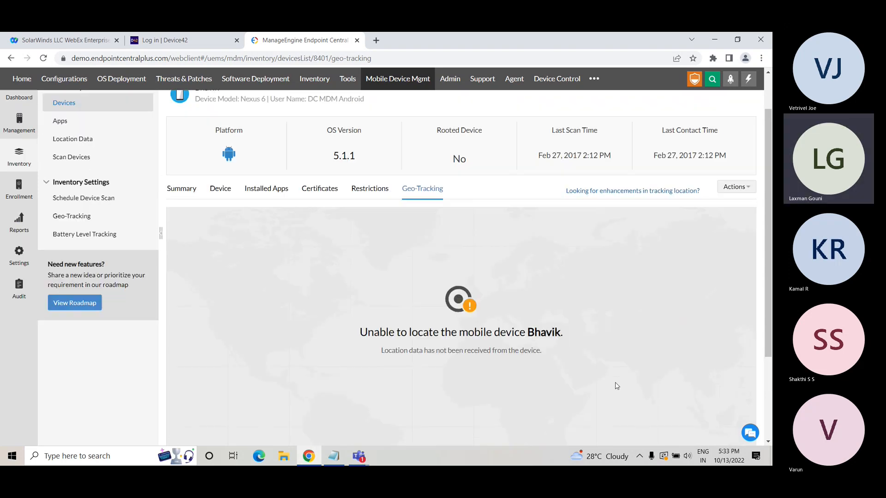
scroll(615, 386, "up", 1)
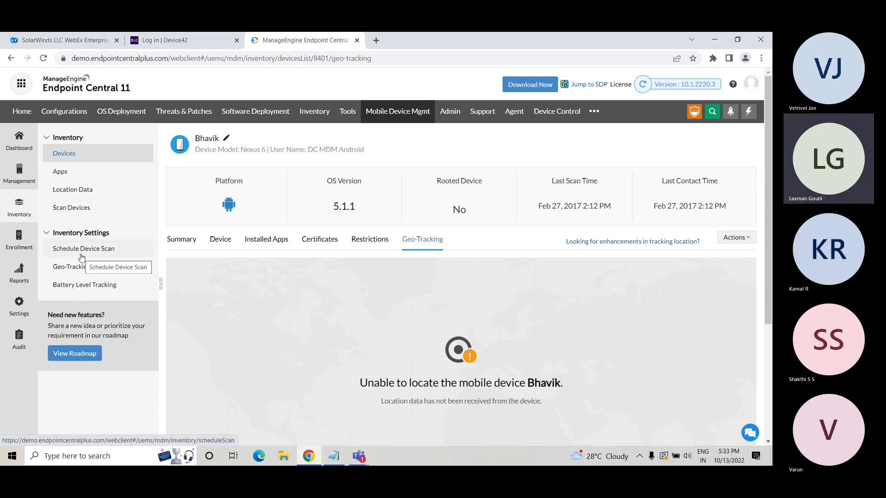
- Review the scan status of the managed mobile devices and the scheduled device scan settings
left_click(71, 208)
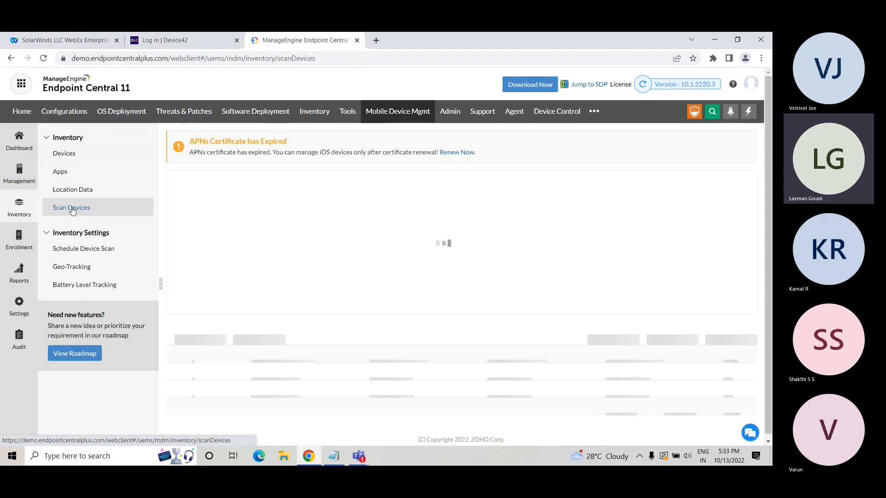
scroll(254, 236, "down", 2)
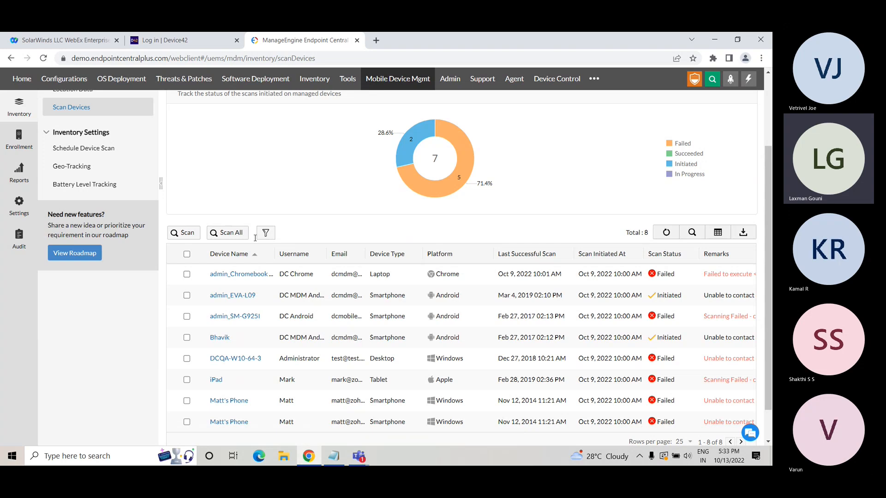
left_click(95, 150)
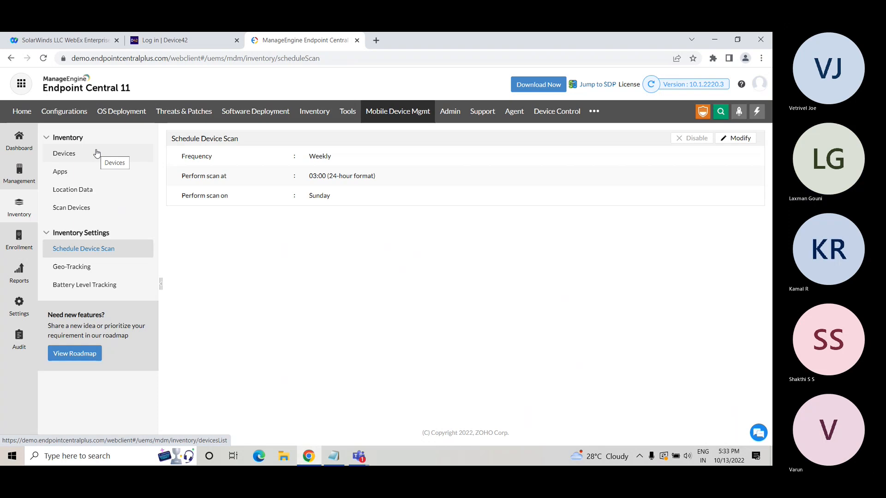
- Examine the Geo-Tracking settings, including the Selected Group(s) option, and view the Battery Level Tracking settings
left_click(78, 268)
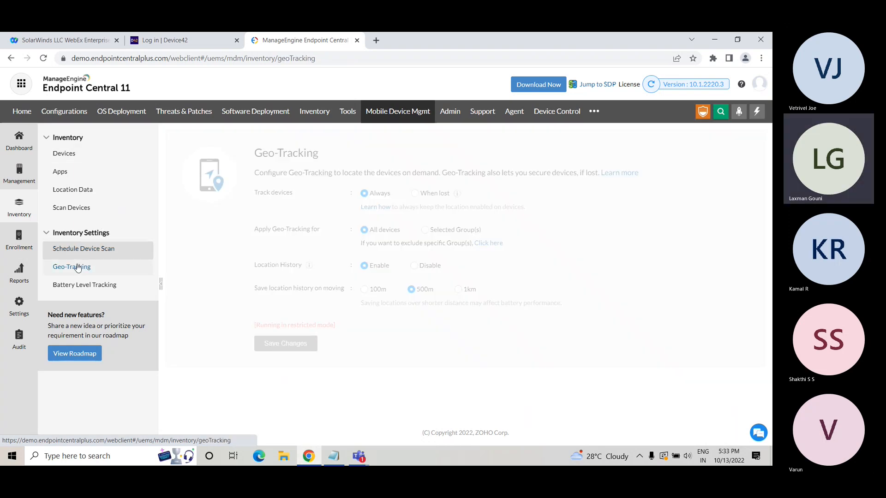
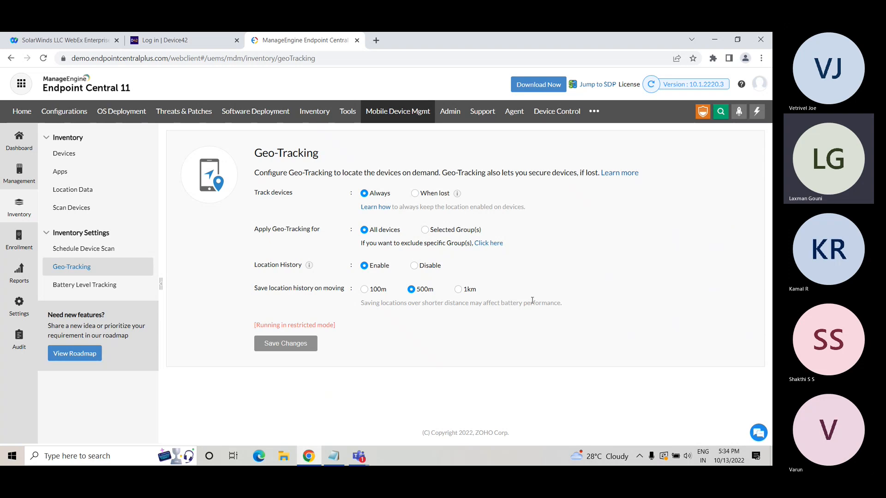
left_click(425, 230)
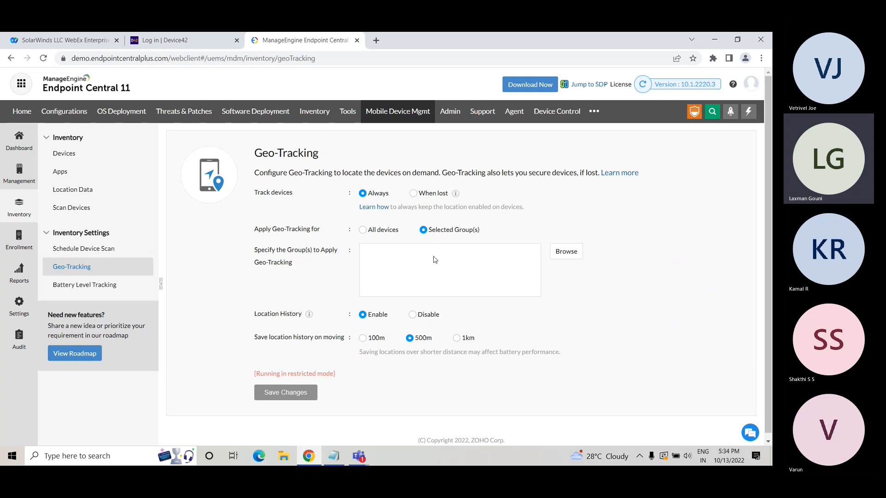
left_click(363, 230)
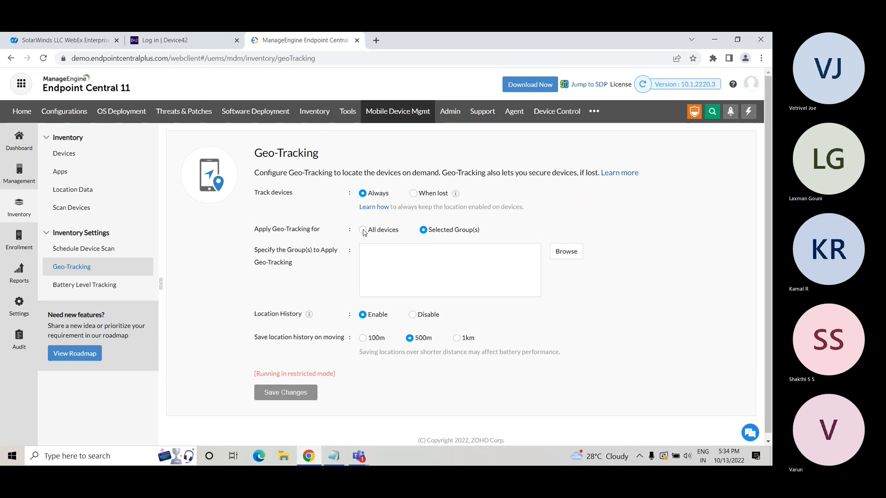
left_click(84, 286)
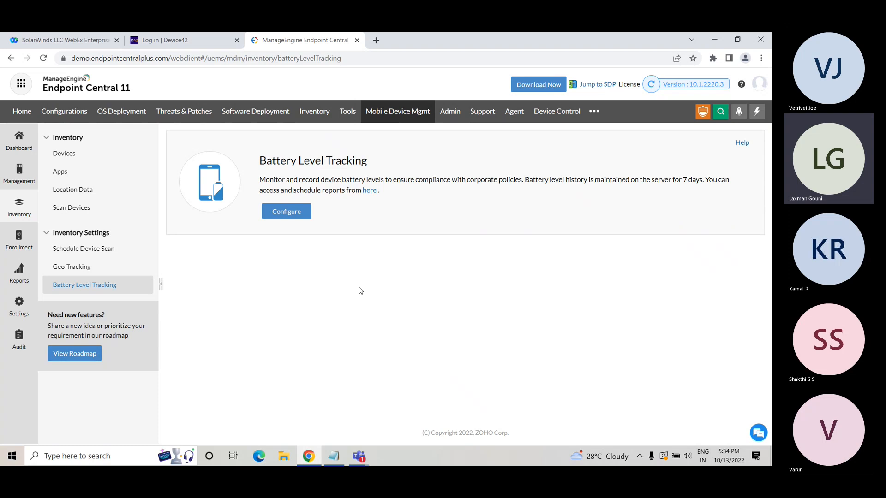
- Open the mobile device management section, close its workflow introduction, and look over the available management features
left_click(21, 174)
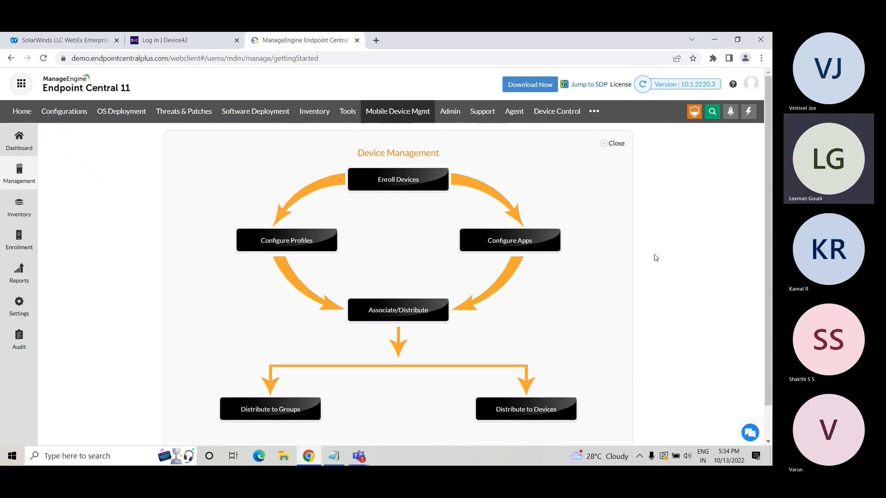
left_click(617, 144)
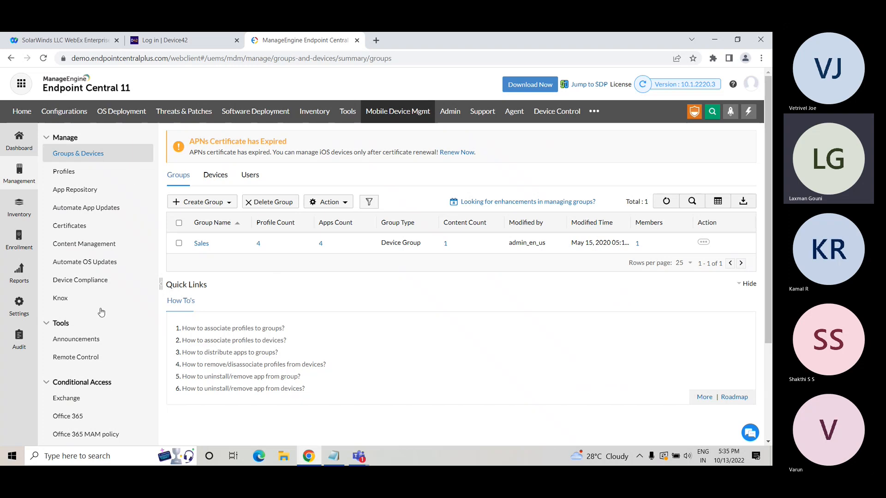
scroll(102, 314, "down", 2)
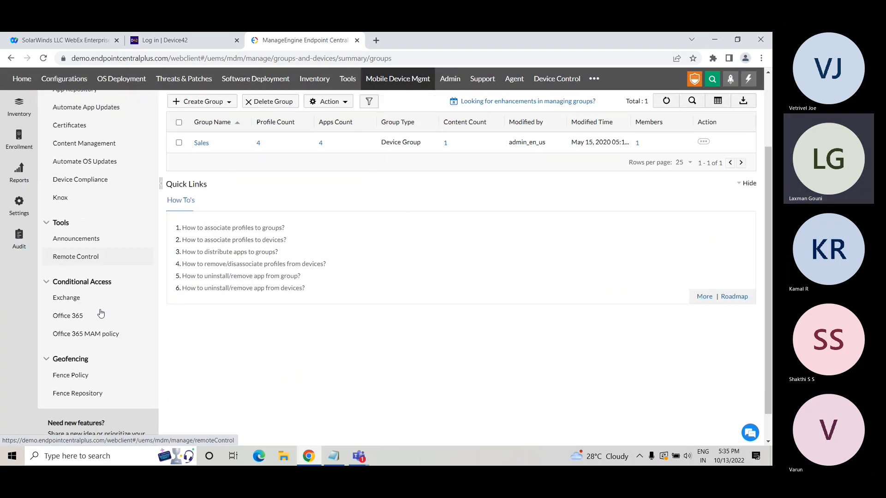
scroll(101, 314, "up", 2)
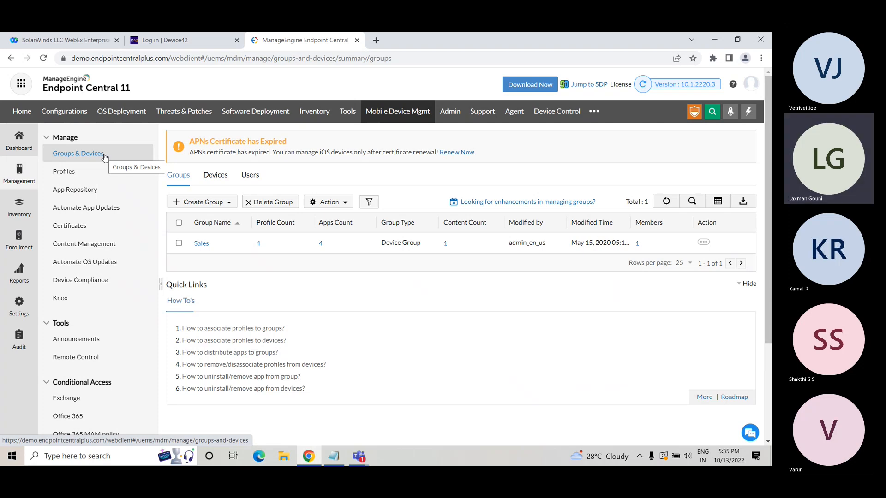
- Review the managed devices, users and groups, and show the group types available for a new group
left_click(215, 175)
left_click(251, 175)
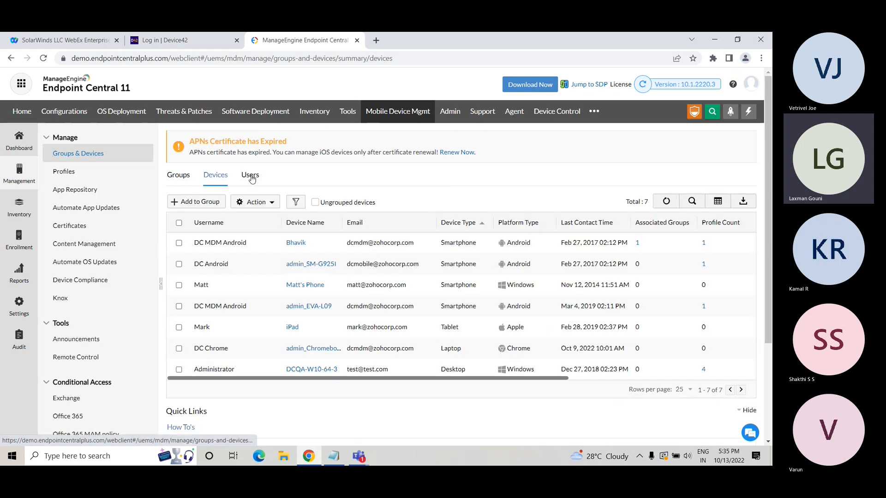
left_click(180, 180)
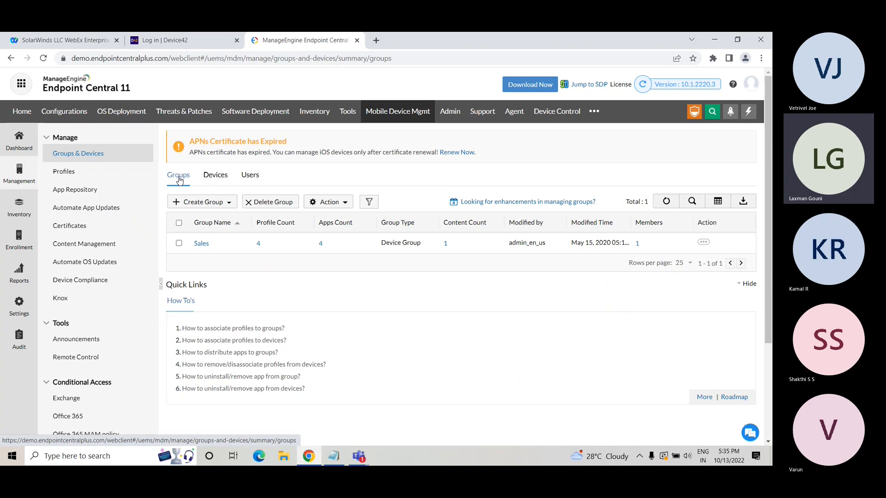
left_click(228, 202)
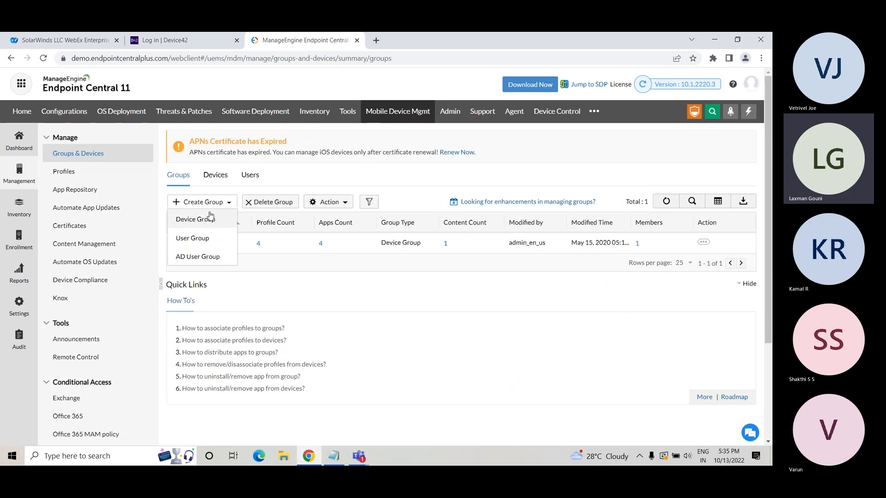
- Start a new Android MDM profile customized for the device, keeping the suggested name, and continue to its policy configuration
left_click(66, 174)
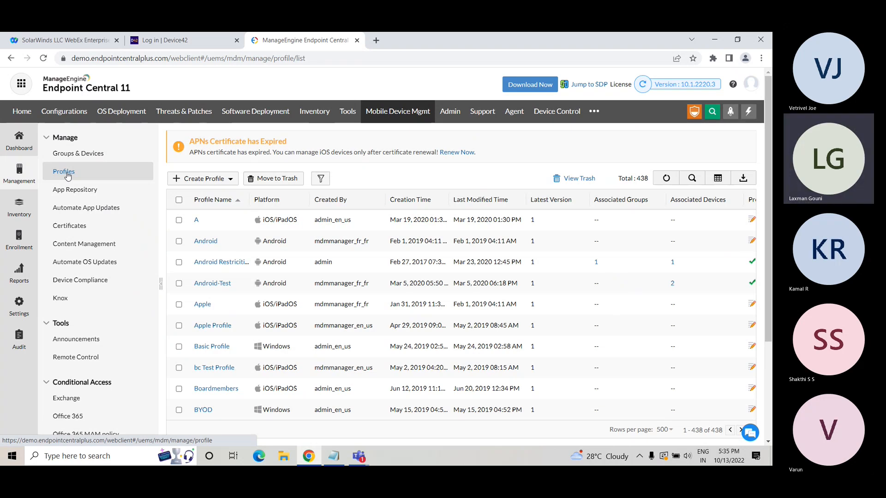
left_click(231, 179)
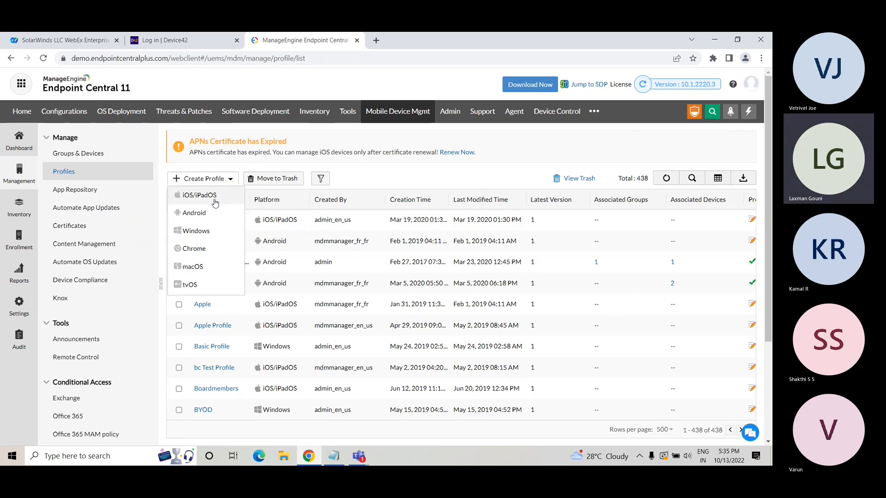
left_click(197, 217)
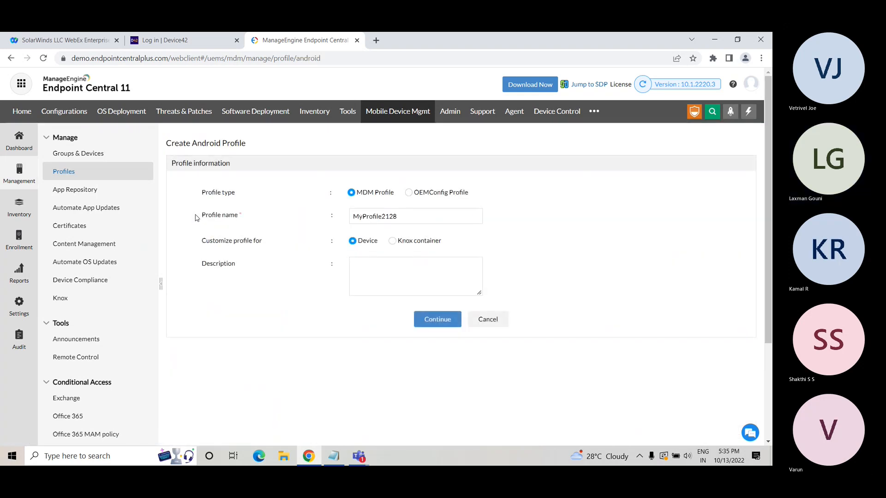
left_click(441, 320)
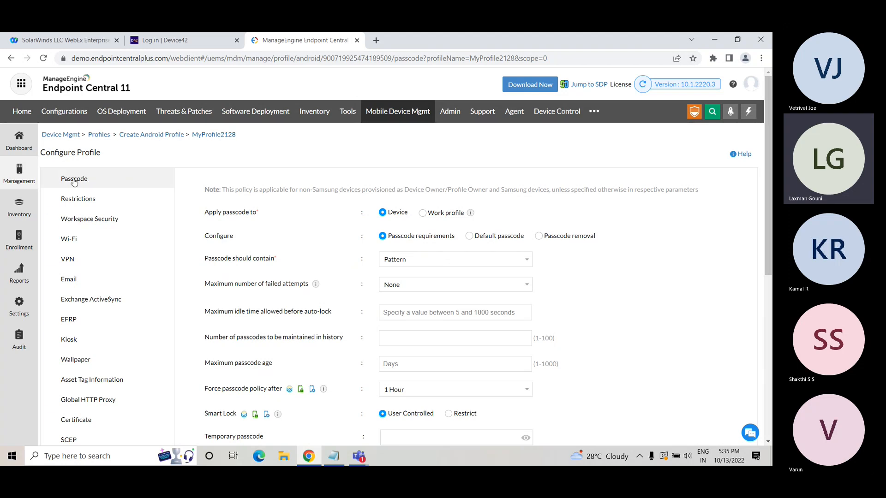
- Read through the Android profile's passcode policy options, including the biometric settings
scroll(413, 319, "down", 5)
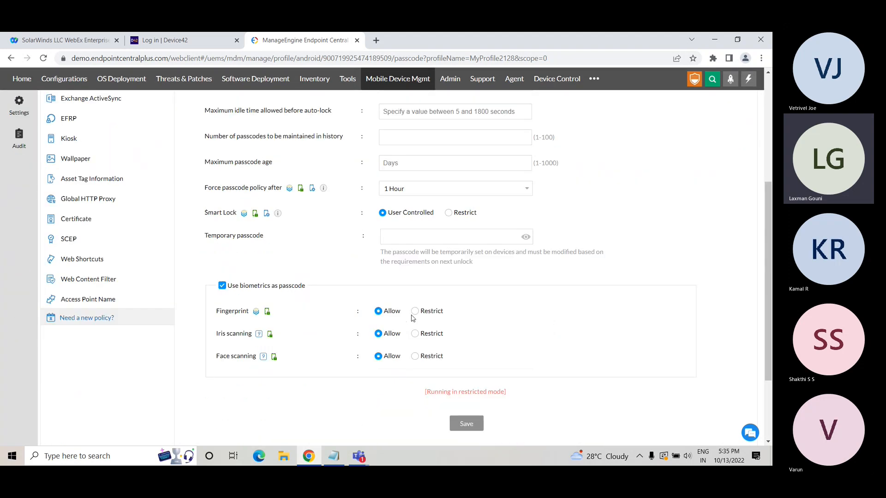
scroll(413, 318, "up", 3)
scroll(294, 325, "down", 3)
scroll(429, 343, "up", 4)
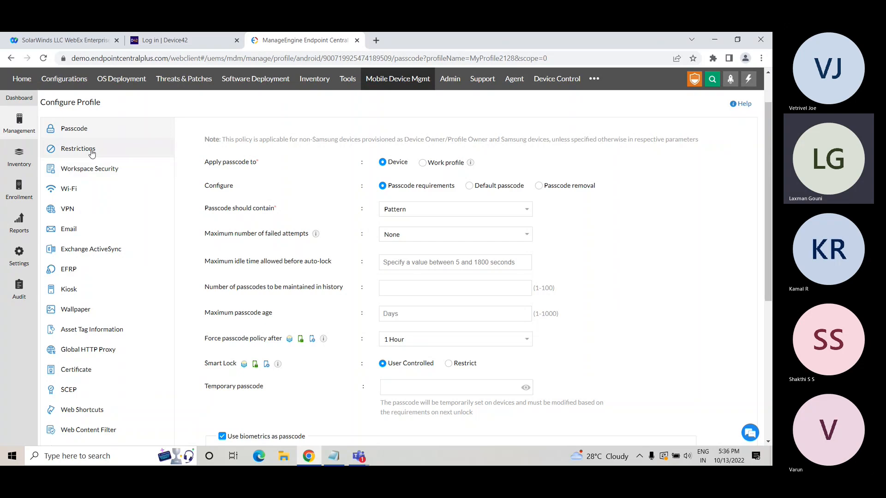
- Open the Android profile's Restrictions policy and review the device functionality options
left_click(91, 152)
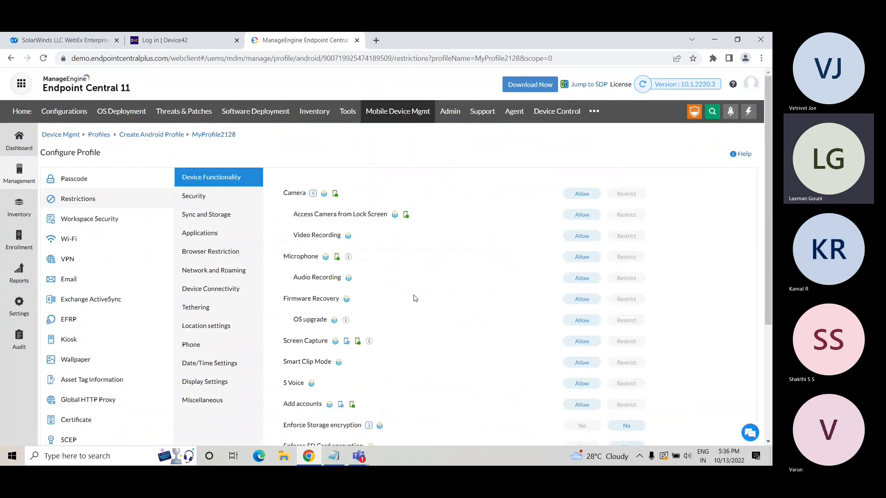
scroll(463, 310, "down", 2)
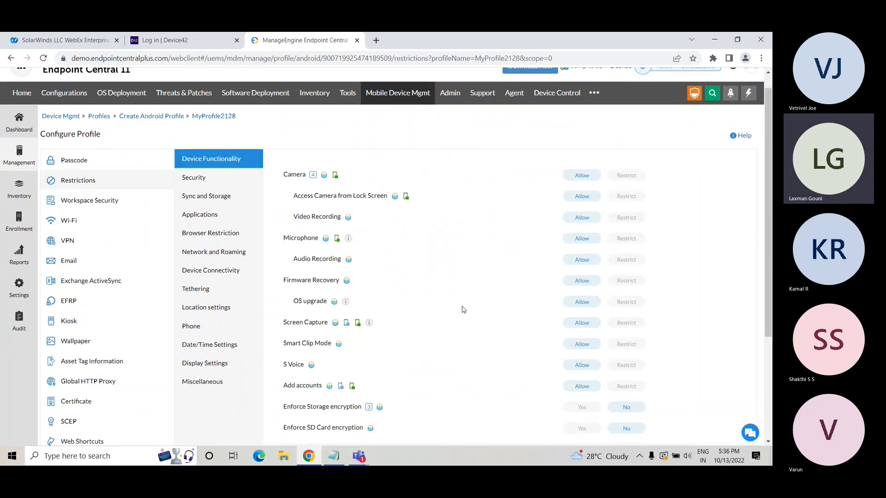
scroll(463, 310, "up", 1)
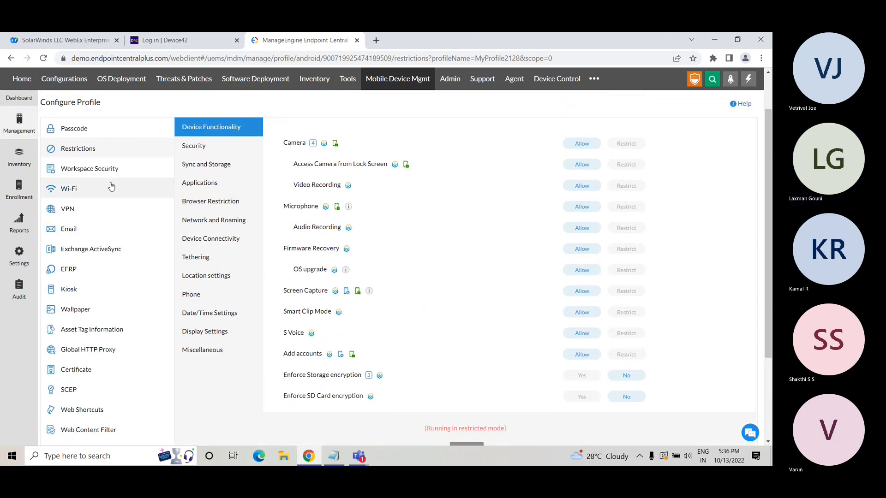
- Review the Android profile's Workspace Security data-sharing options and open its Certificate policy
left_click(103, 169)
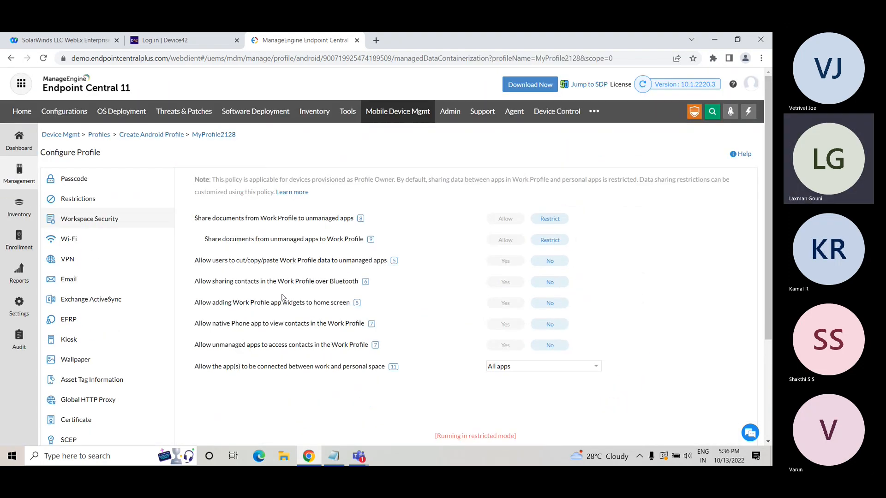
scroll(92, 259, "down", 2)
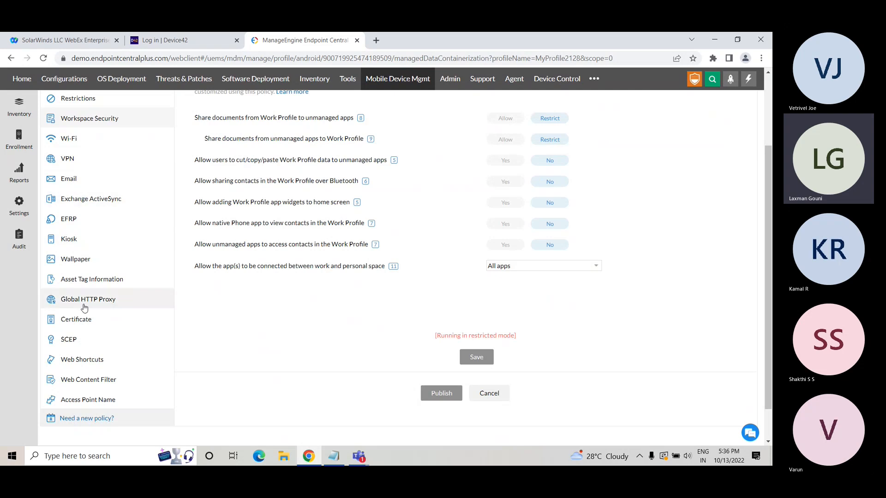
left_click(82, 320)
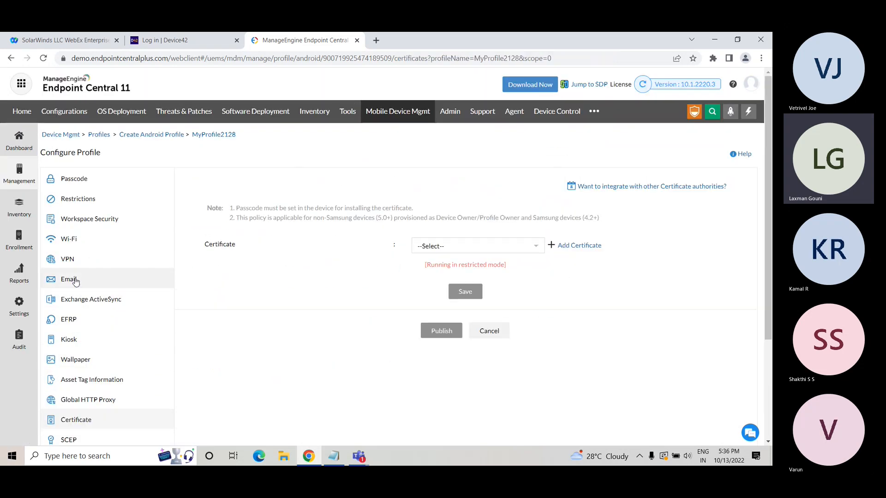
- Review the Android profile's Email policy down to its mail settings and signature, and cancel the profile configuration
left_click(73, 279)
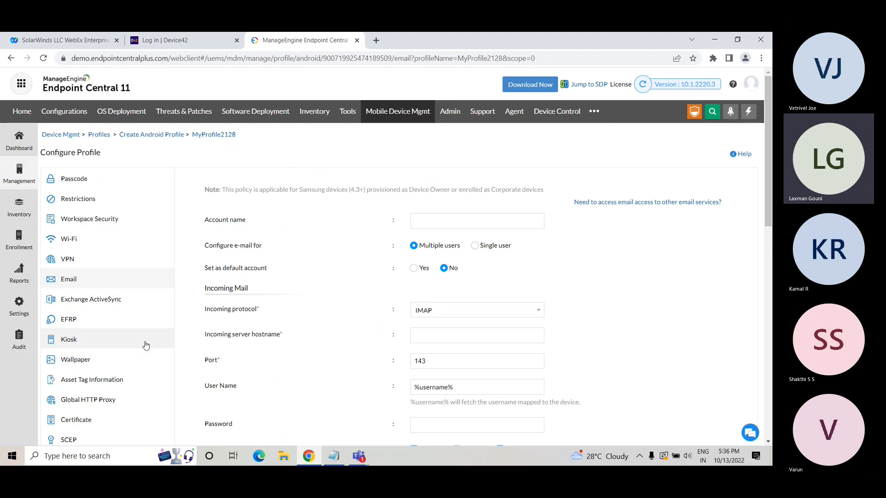
scroll(146, 344, "down", 9)
scroll(232, 377, "down", 3)
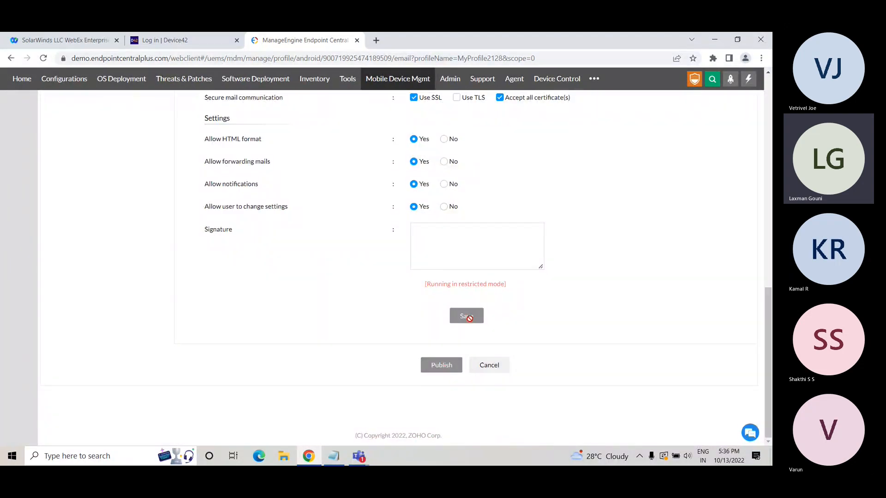
left_click(490, 366)
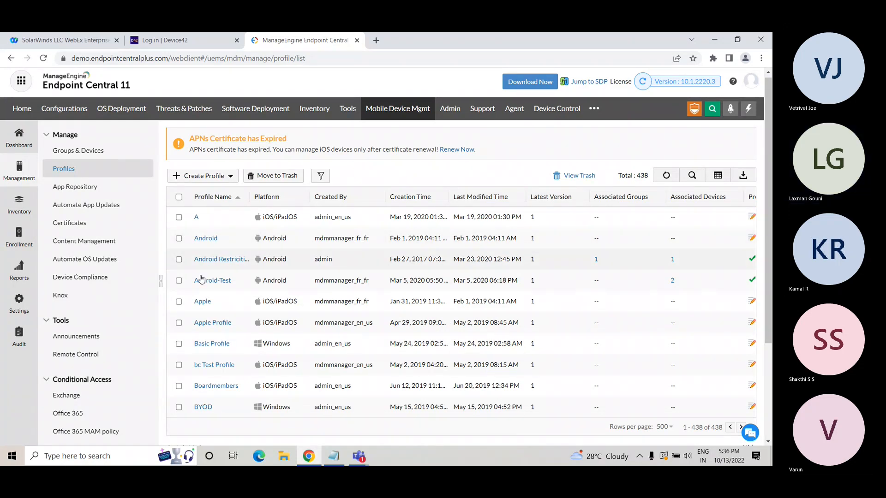
- Check the actions available for published and draft profiles, and open the publish confirmation for profile "A" but decline it
left_click_drag(409, 417, 468, 417)
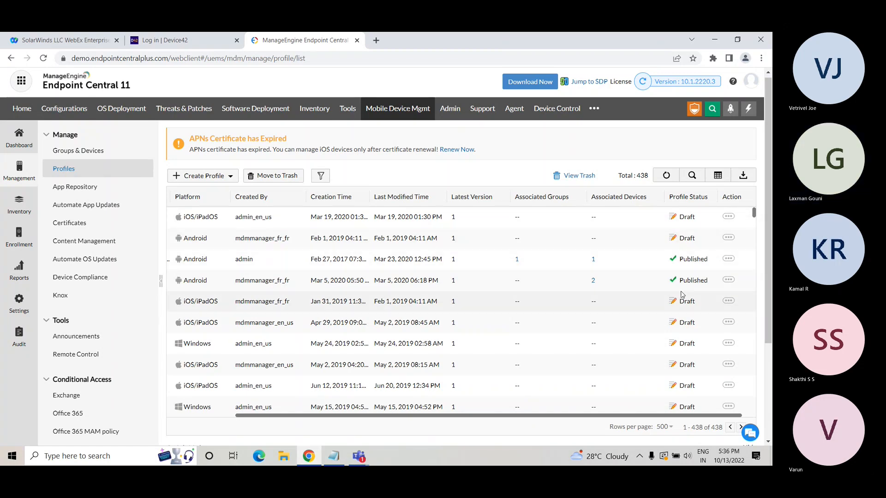
left_click(728, 259)
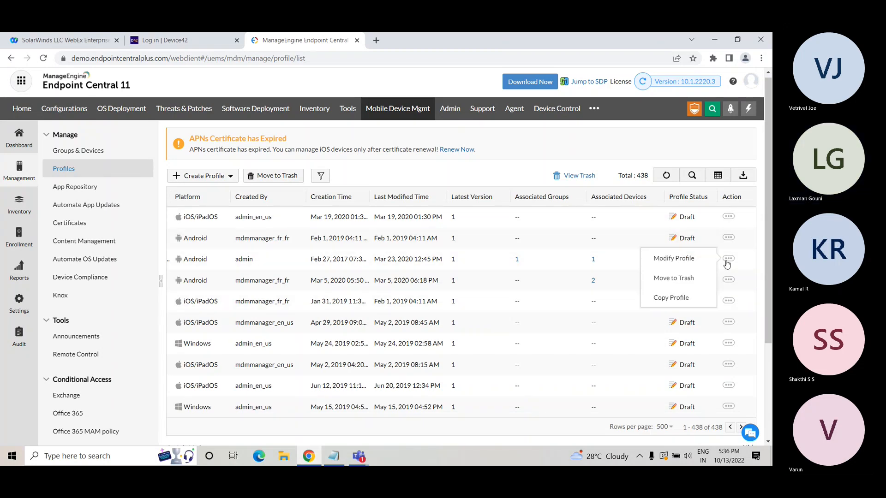
left_click(729, 217)
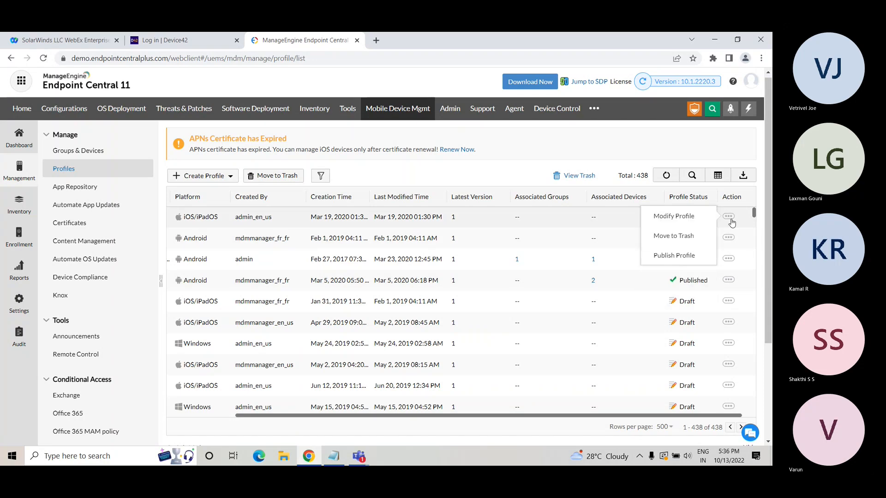
left_click(694, 256)
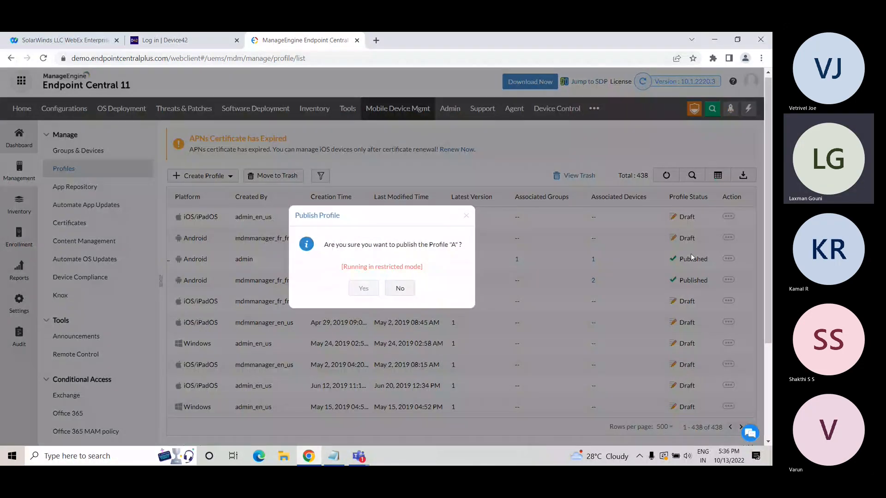
left_click(400, 288)
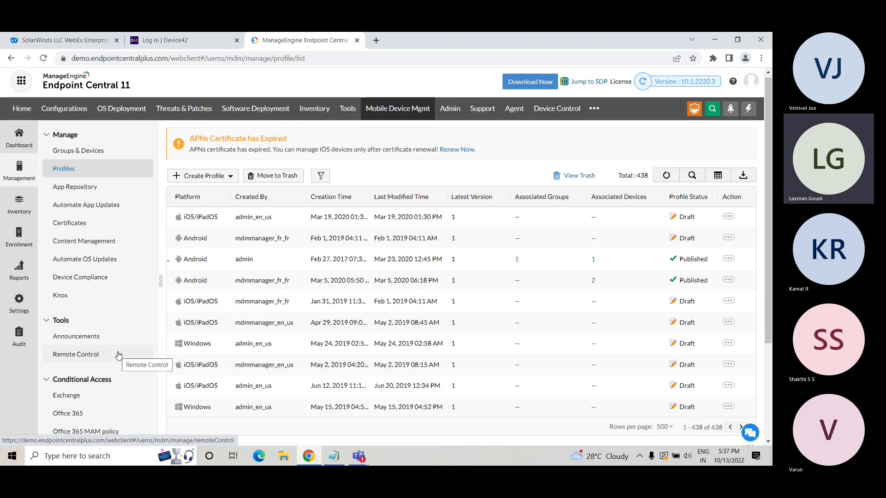
- Open the Geofencing Fence Policy page and look over the existing policies
scroll(118, 354, "down", 3)
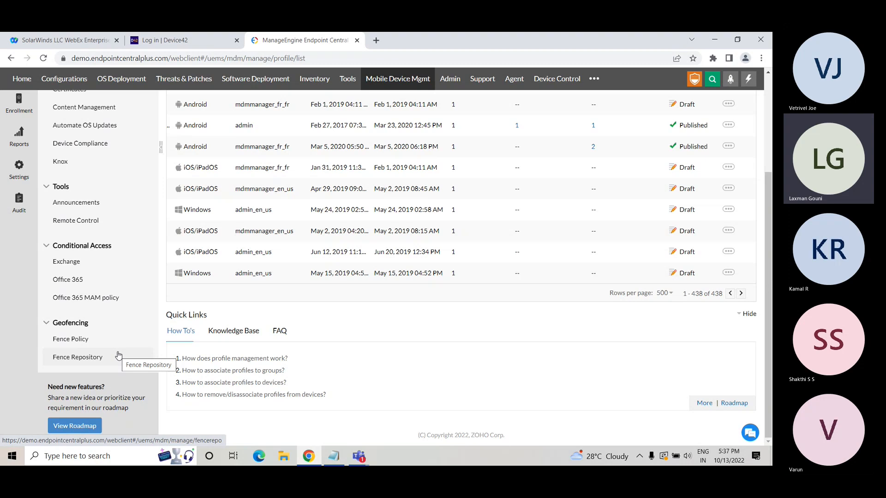
left_click(77, 343)
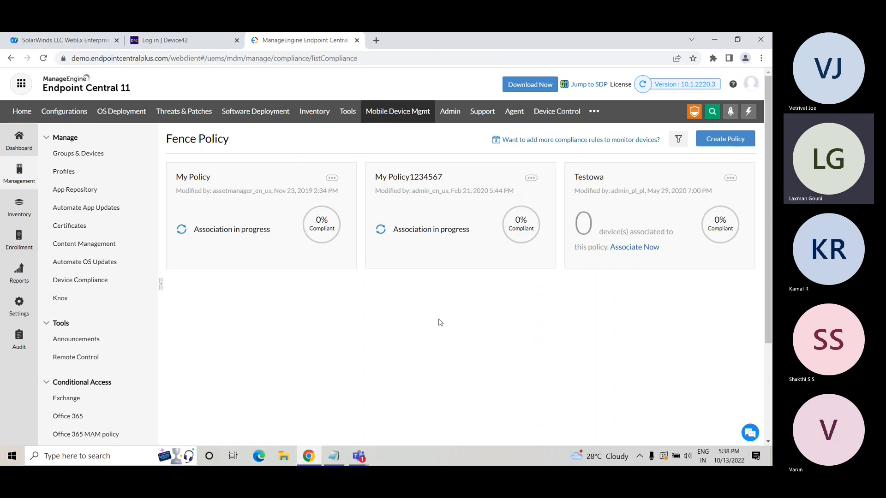
scroll(441, 323, "down", 3)
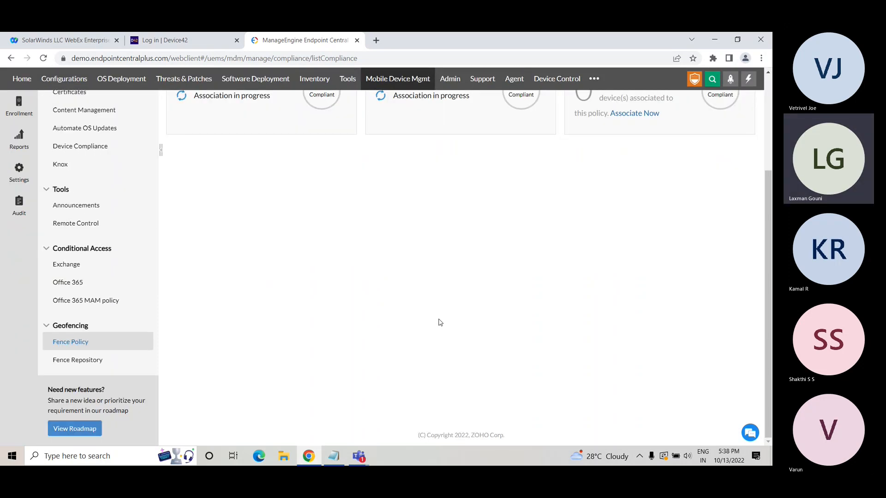
scroll(652, 273, "up", 3)
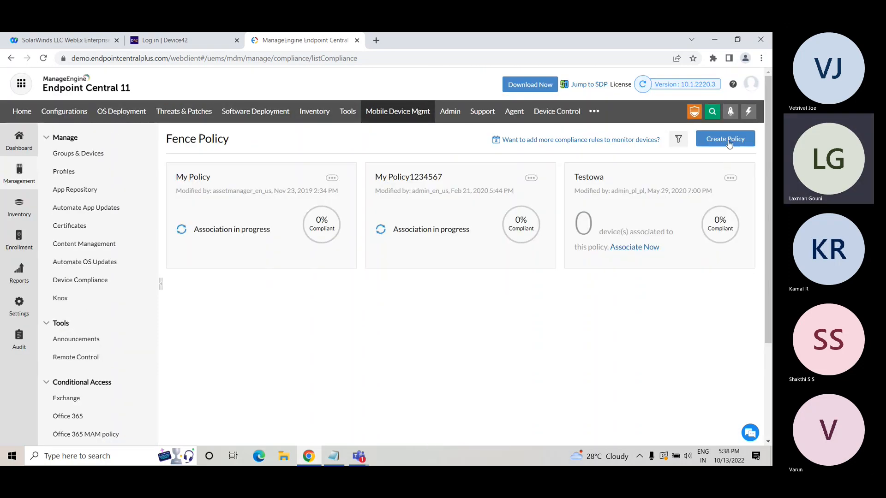
- Start a new fence policy with frequency Immediately and action type Action for non-compliant devices, and view the available actions
left_click(725, 140)
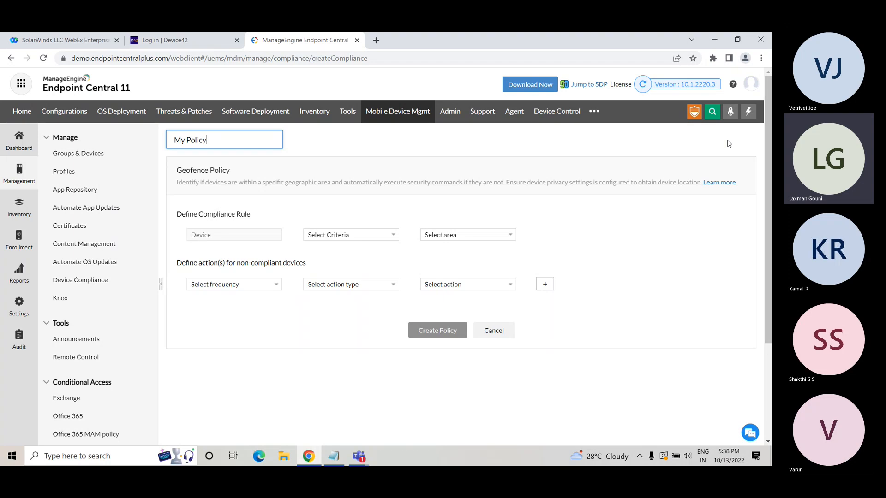
left_click(270, 288)
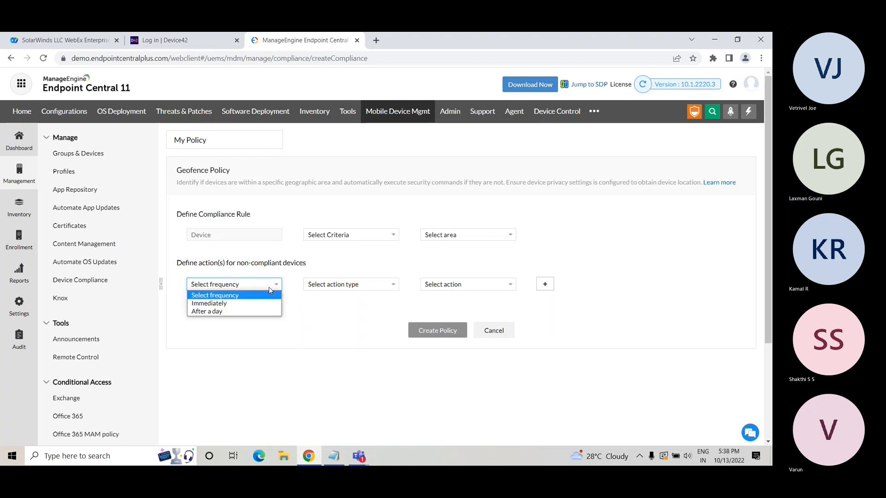
left_click(356, 286)
left_click(440, 284)
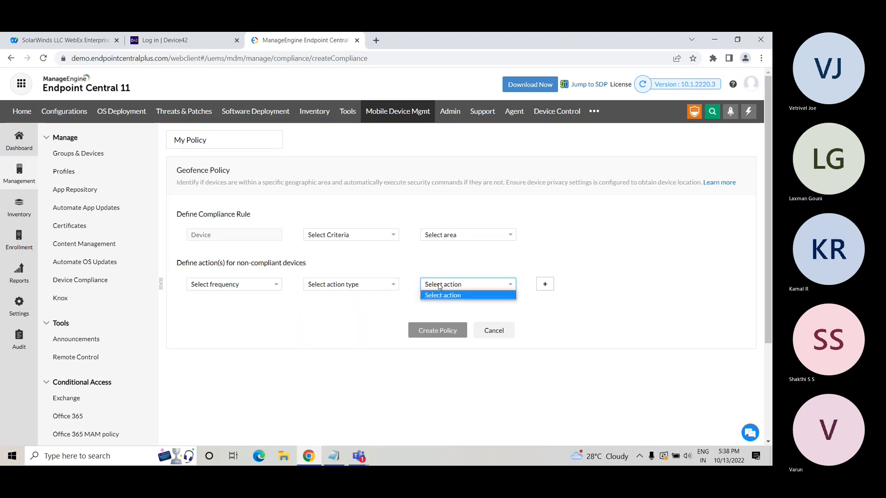
left_click(249, 287)
left_click(216, 304)
left_click(315, 288)
left_click(317, 312)
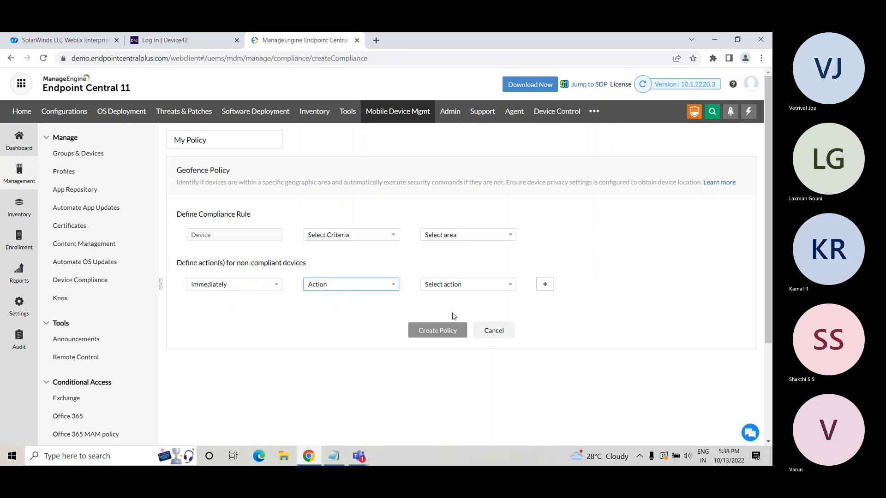
left_click(468, 287)
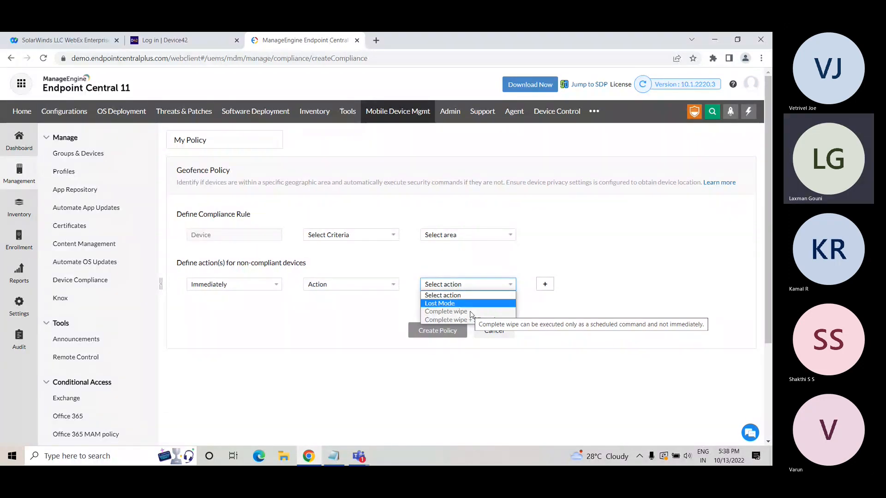
- Open the MDM audit log, and review the Device Control dashboard down to its file transfer statistics
left_click(19, 339)
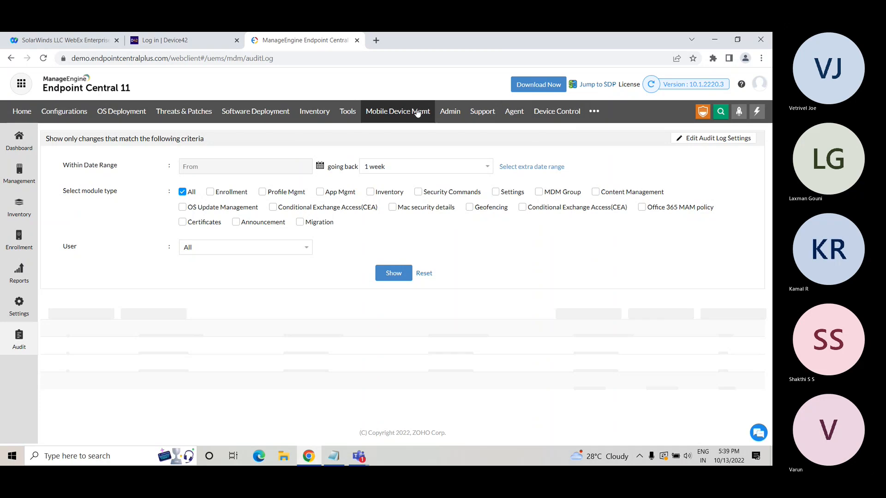
left_click(562, 115)
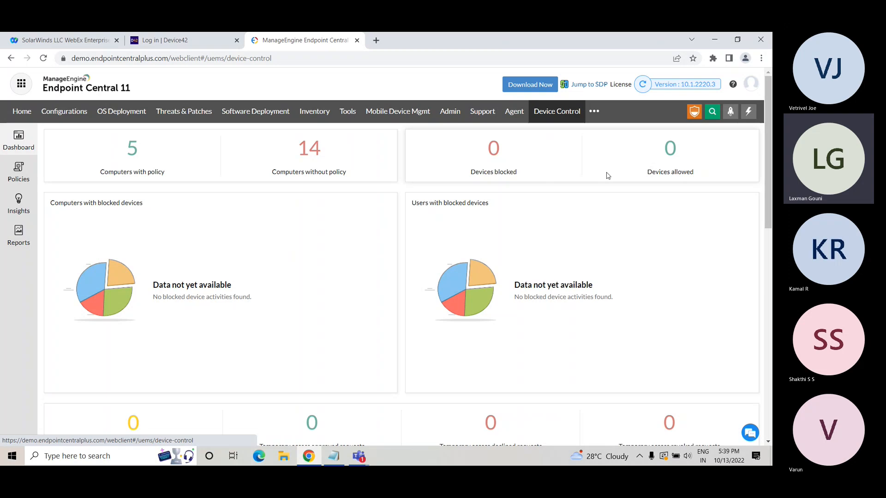
scroll(612, 226, "down", 3)
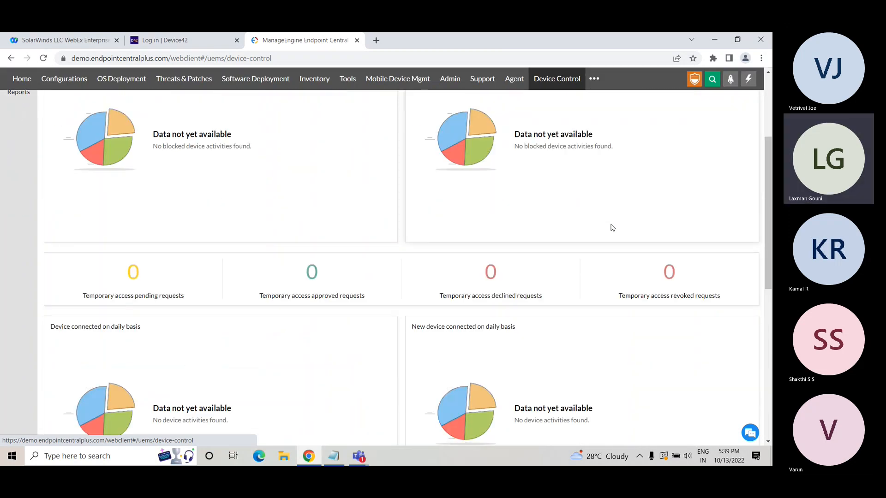
scroll(612, 227, "down", 4)
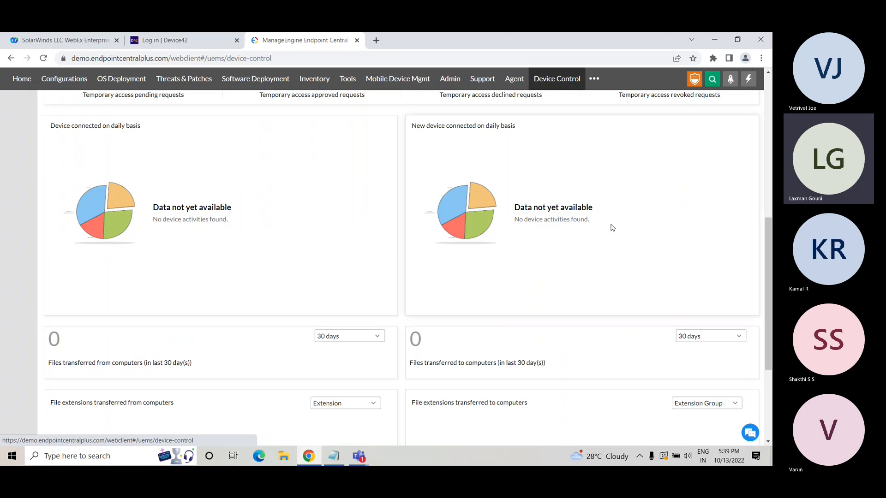
scroll(613, 227, "down", 3)
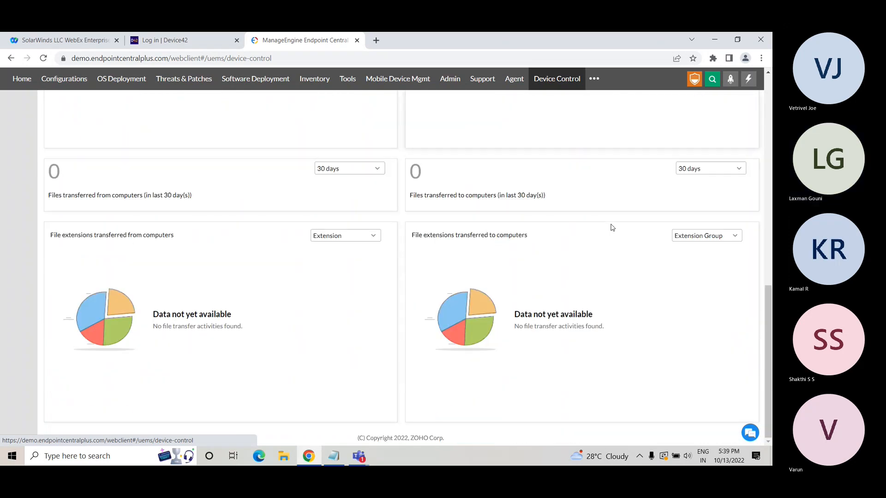
scroll(610, 228, "up", 10)
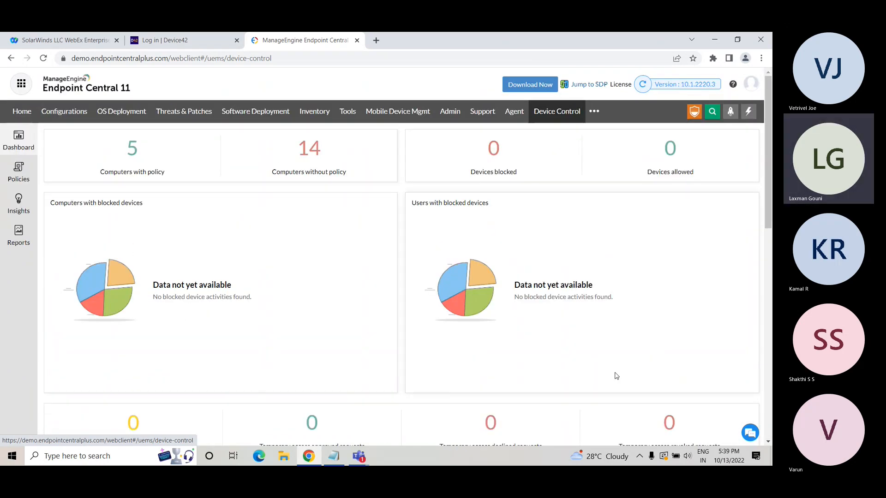
- Open the Device Control policies and the Managed Computers insights, and review all columns of the computer list
left_click(20, 174)
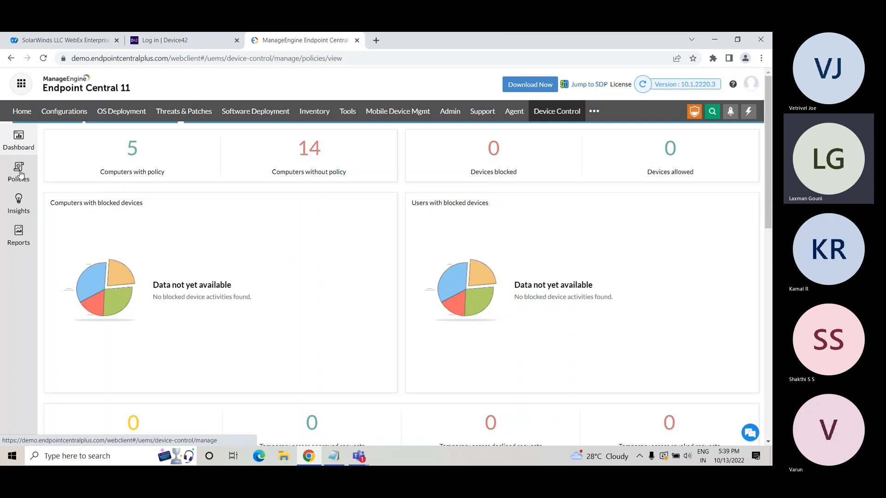
left_click(19, 208)
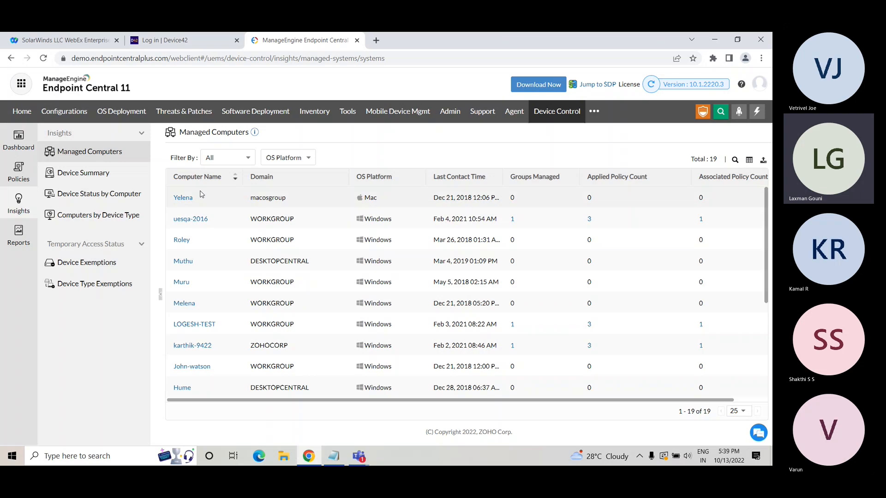
left_click_drag(400, 400, 452, 402)
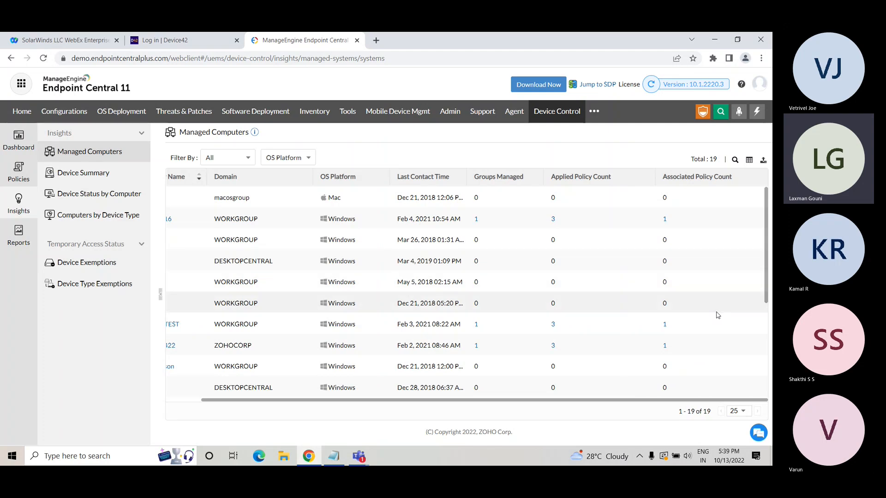
left_click_drag(495, 400, 422, 403)
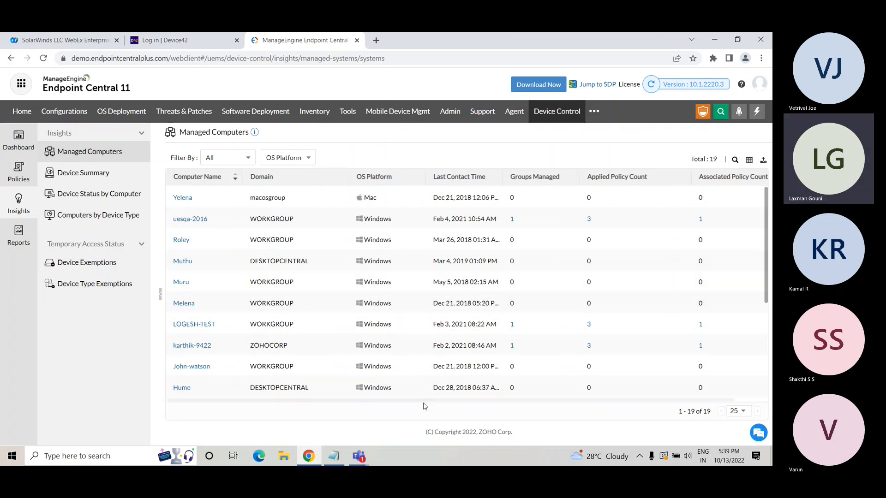
- Open the managed computer in the ZOHOCORP domain and review its groups, policies, device audit, file tracing, file shadowing and device manager details
left_click(192, 345)
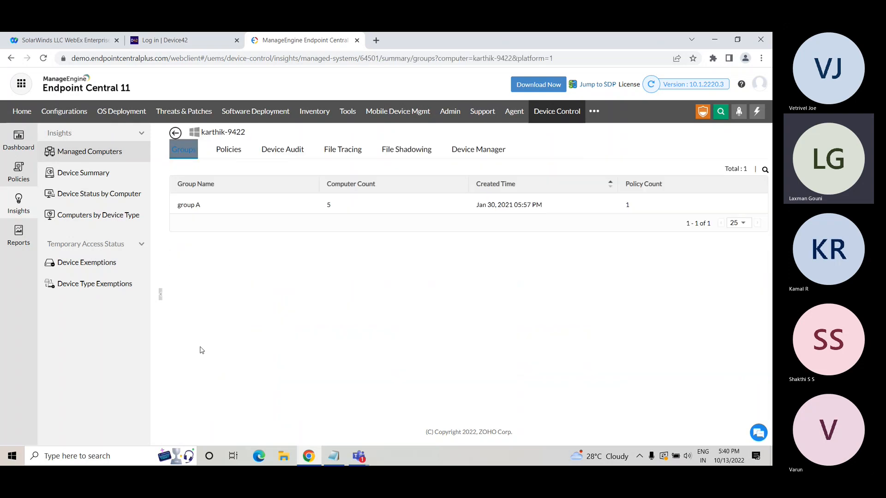
left_click(238, 152)
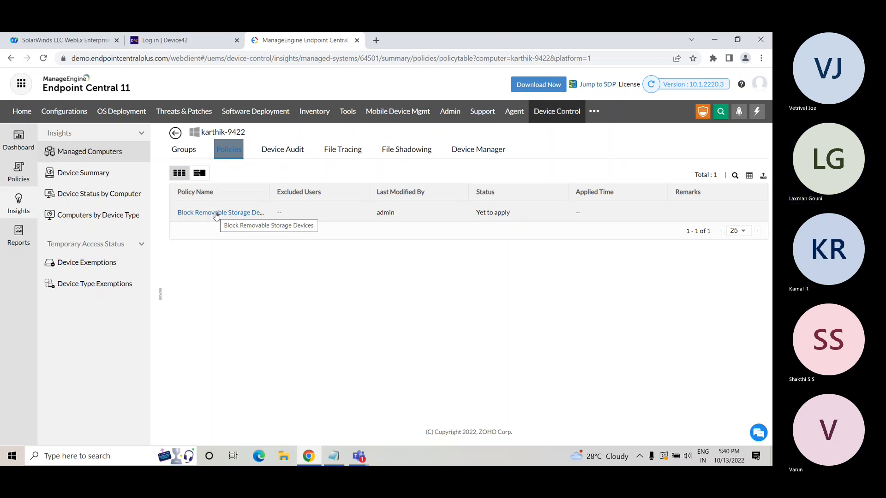
left_click(275, 153)
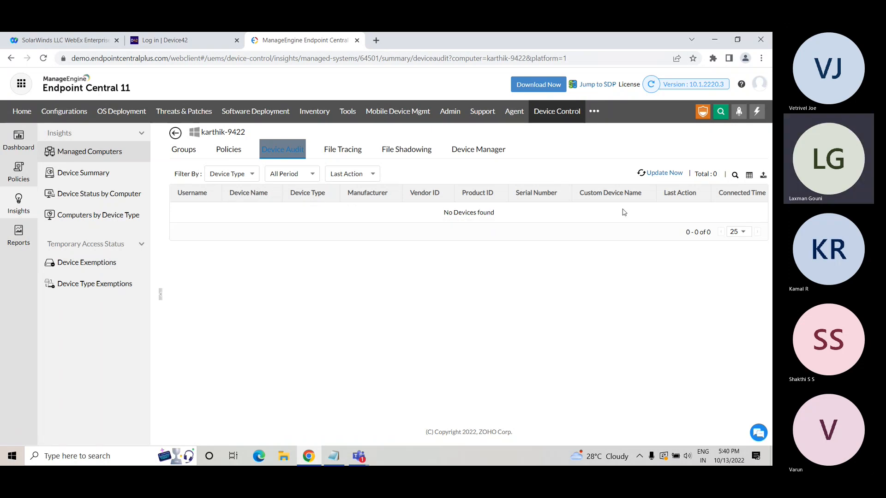
left_click(352, 151)
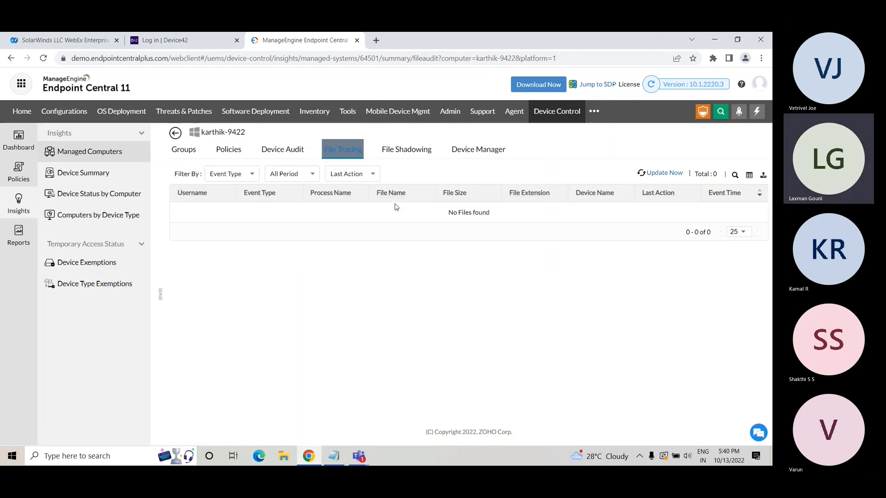
left_click(416, 154)
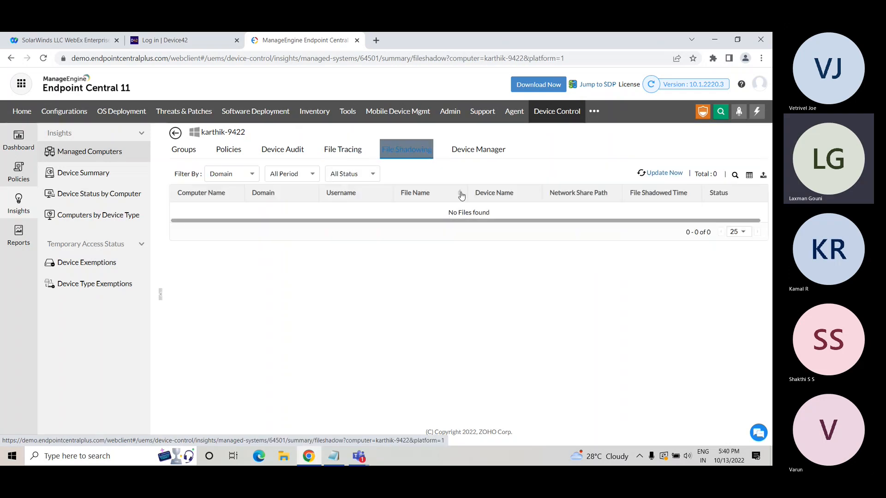
left_click(485, 155)
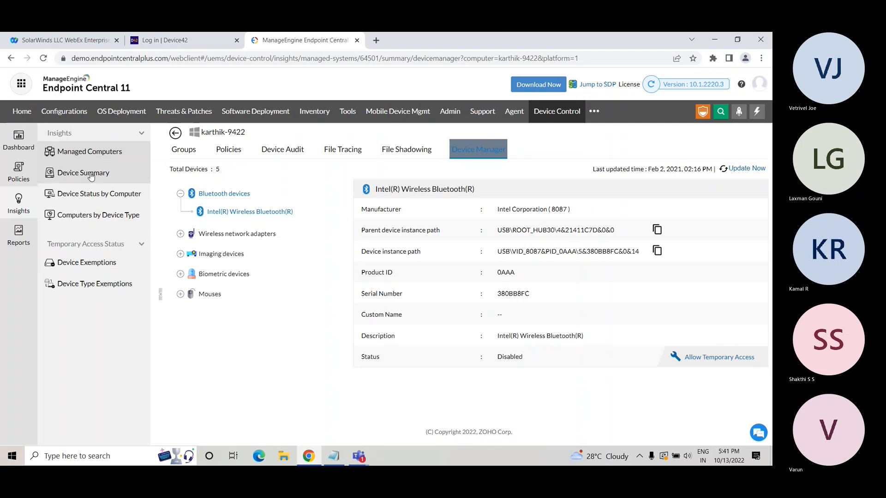
- View the Device Summary and Device Status by Computer insights
left_click(109, 200)
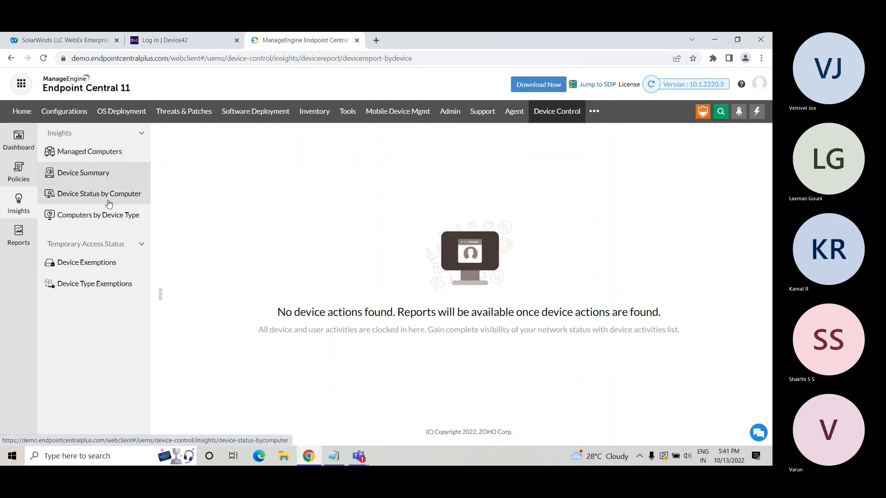
left_click(100, 197)
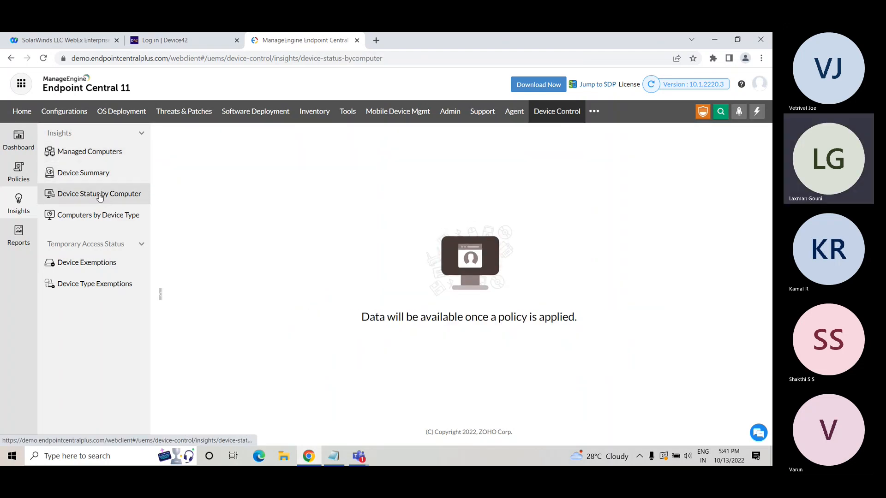
- Review the Computers by Device Type insights for CD-ROM, Windows portable devices, Apple devices, printers, smart card readers and tape drives
left_click(96, 216)
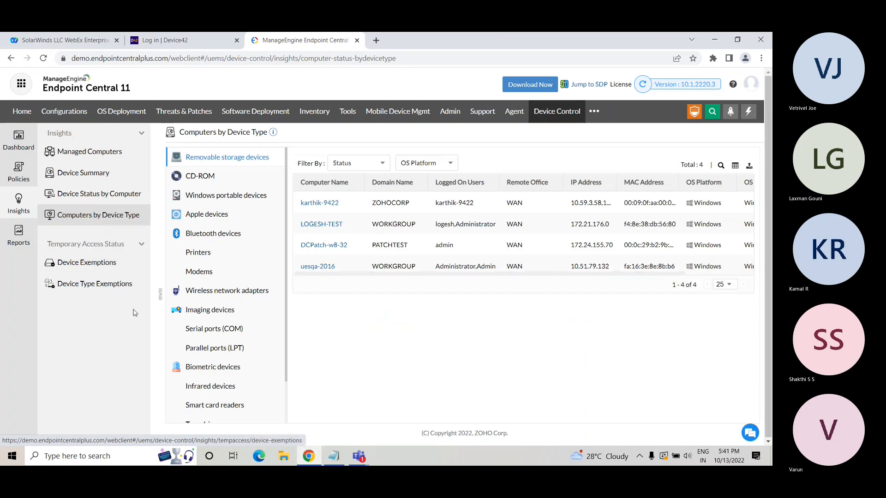
left_click(208, 181)
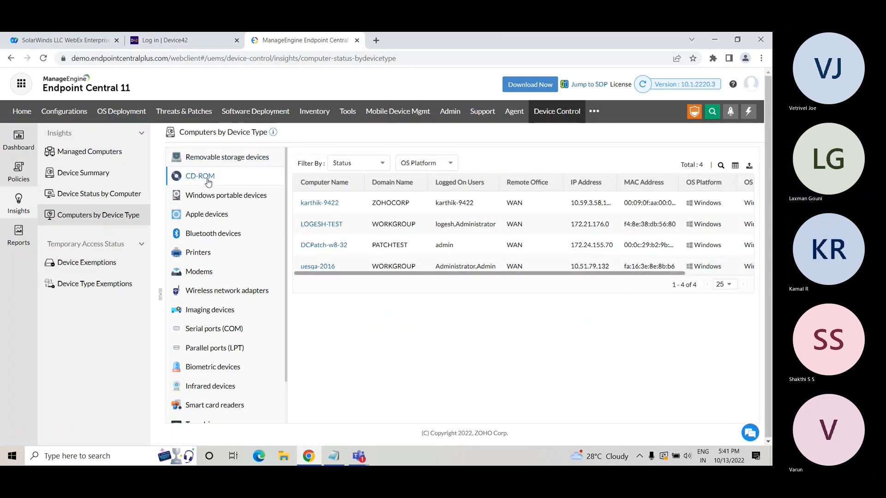
left_click(214, 199)
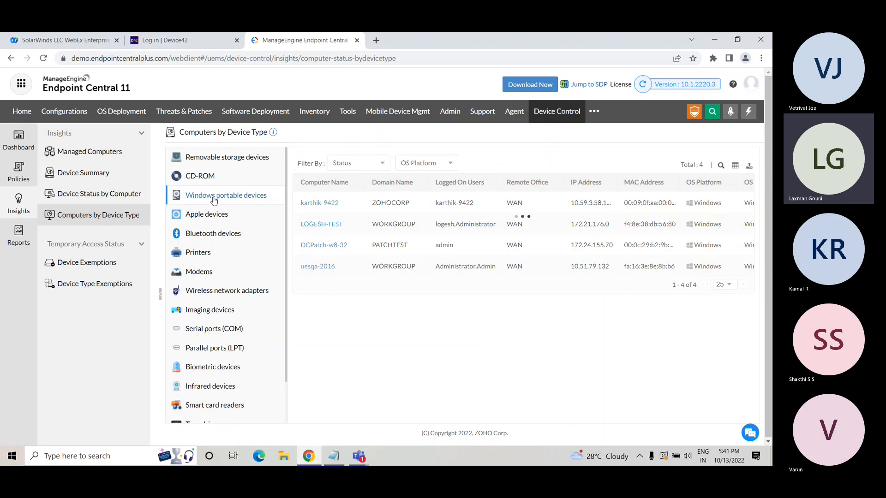
left_click(197, 216)
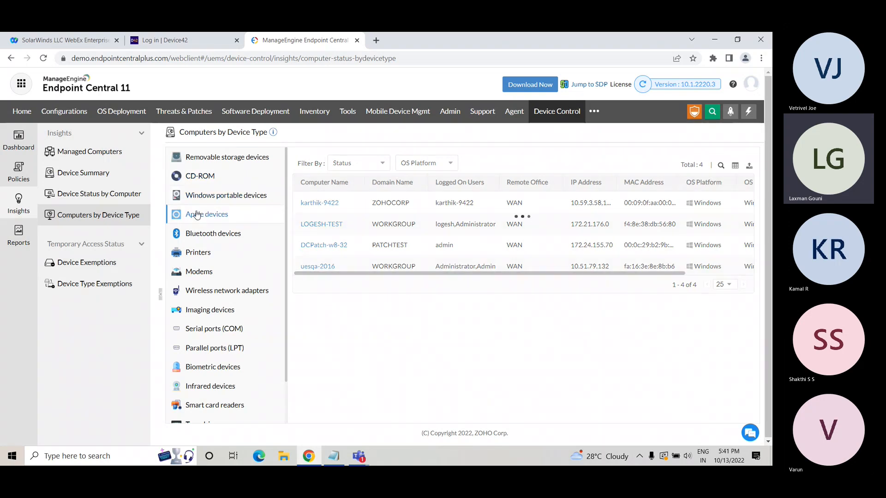
left_click(208, 255)
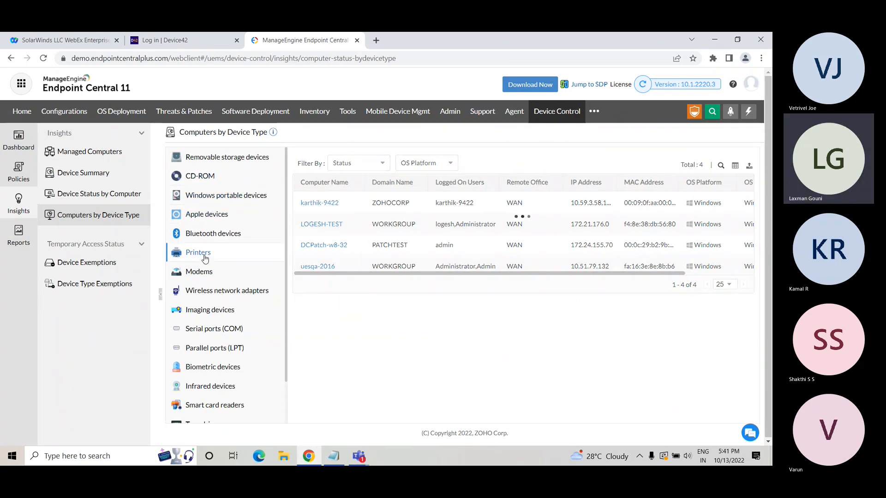
scroll(230, 304, "down", 1)
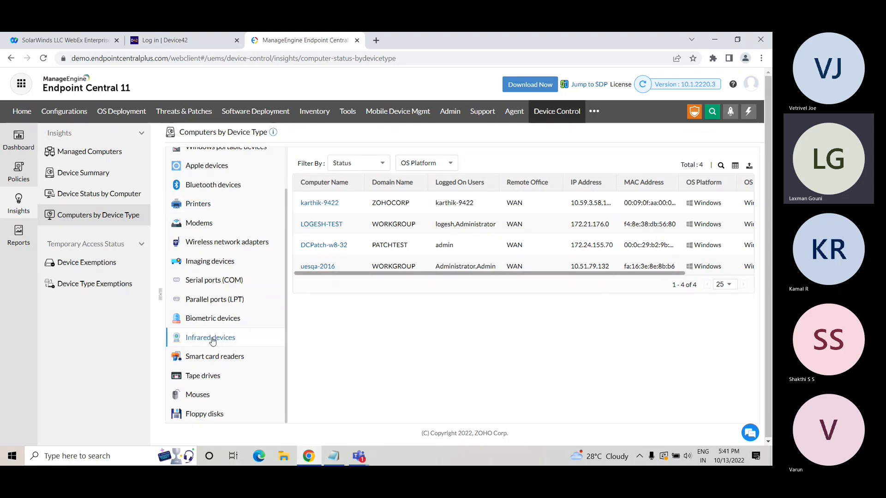
left_click(214, 361)
left_click(201, 379)
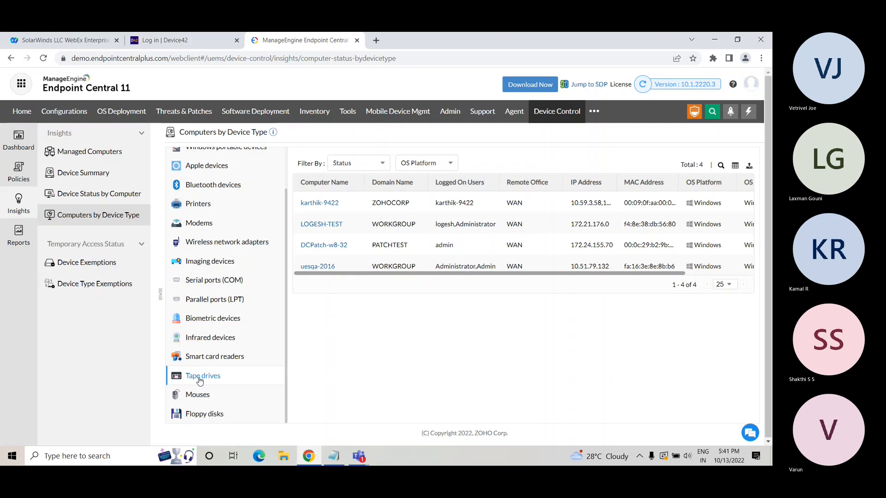
- Open the Device Control policies and start creating a policy for Windows
left_click(18, 175)
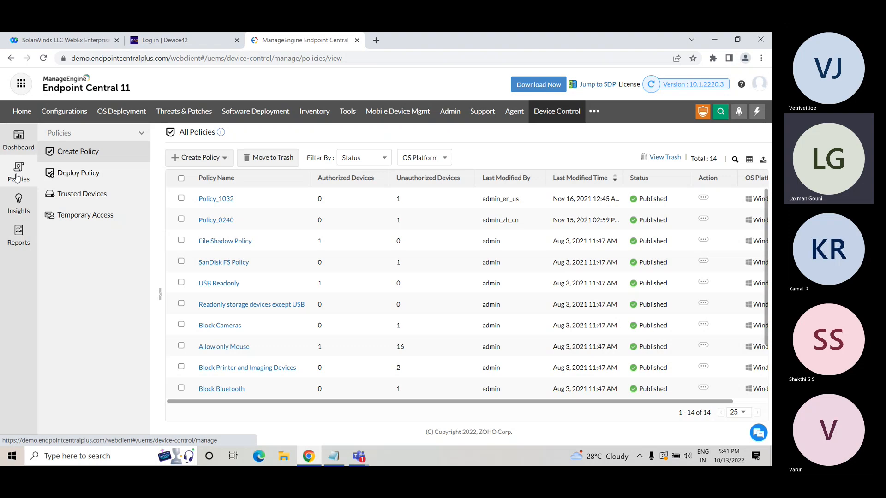
left_click(223, 158)
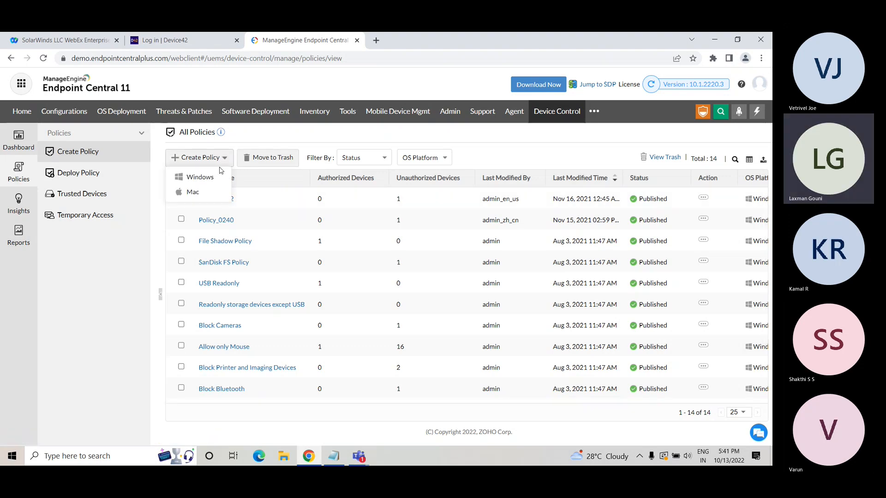
left_click(216, 177)
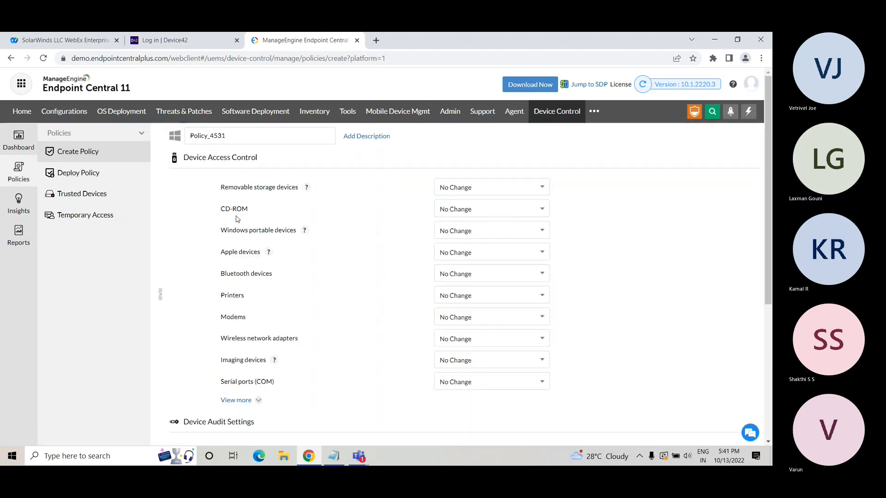
- Try the Block and Allow trusted devices options for removable storage devices, and reset their access to No Change
left_click_drag(234, 188, 292, 187)
left_click(467, 183)
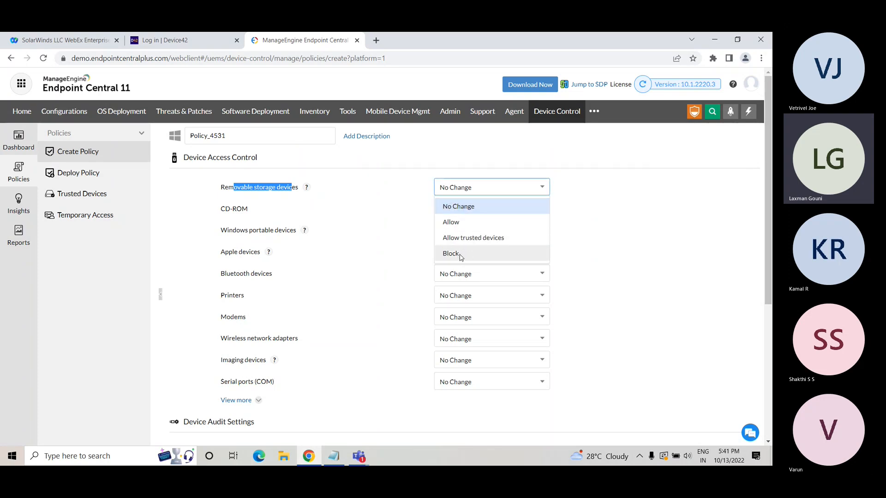
left_click(460, 256)
left_click(472, 186)
left_click(468, 237)
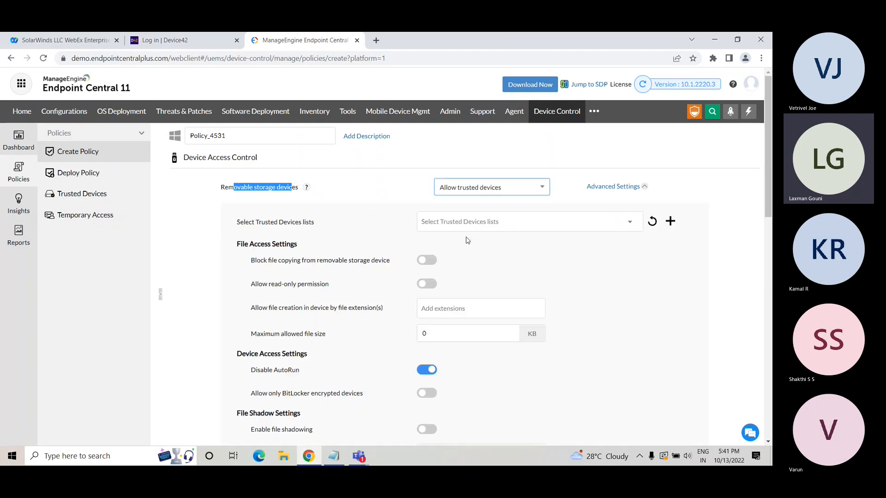
left_click(466, 224)
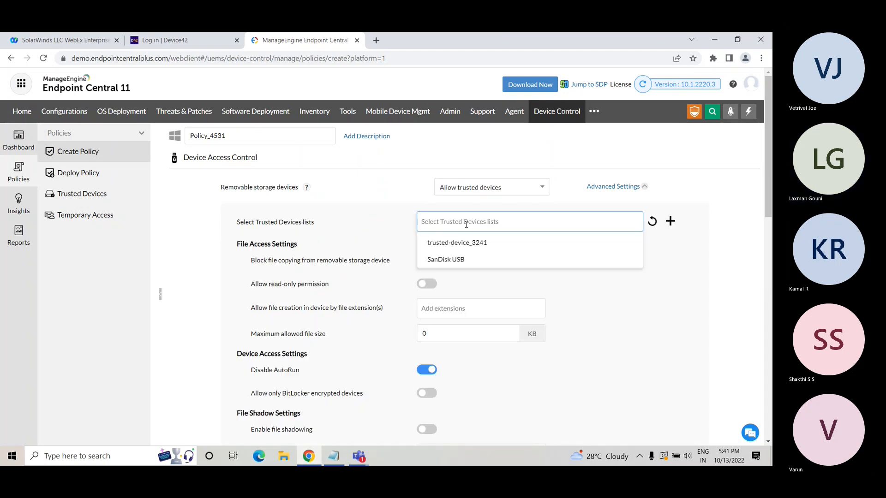
left_click(487, 190)
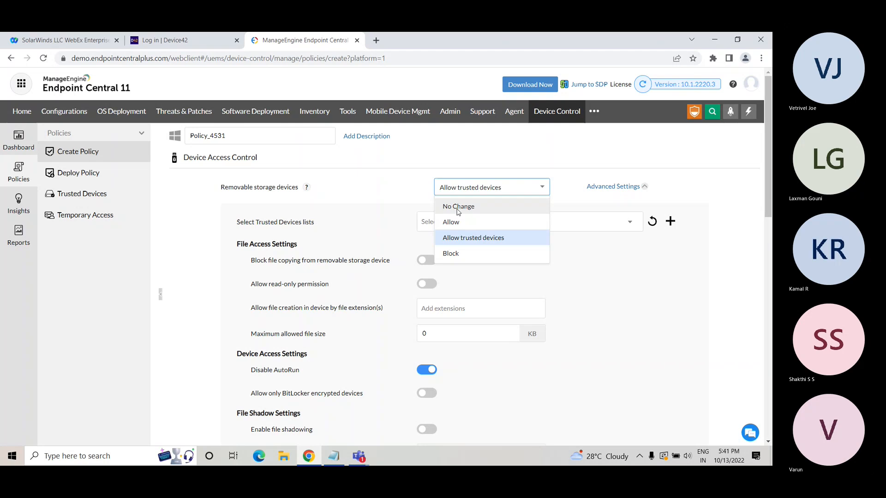
left_click(457, 210)
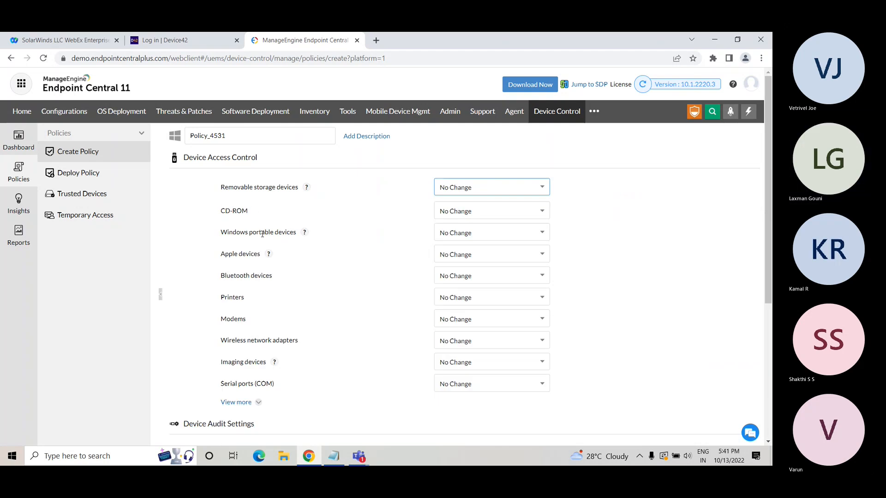
- Review the policy's audit settings, set the notification type to Custom Notification and enable temporary access requests
scroll(265, 292, "down", 3)
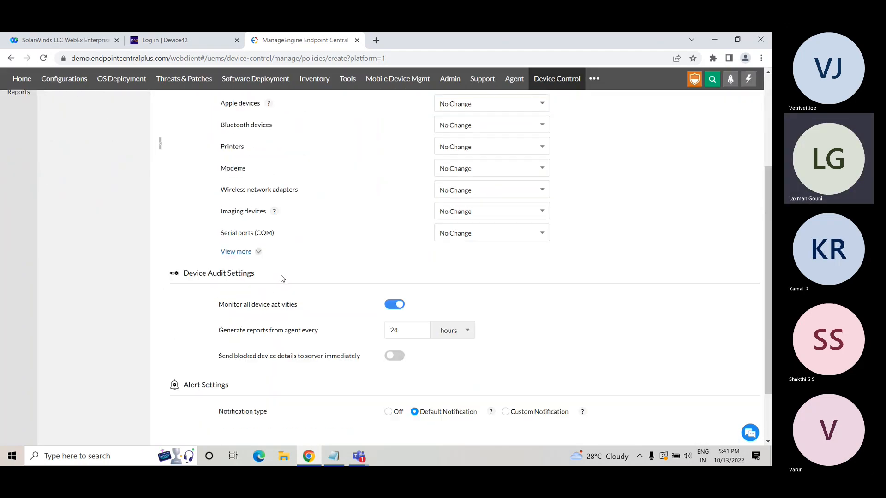
scroll(347, 224, "up", 4)
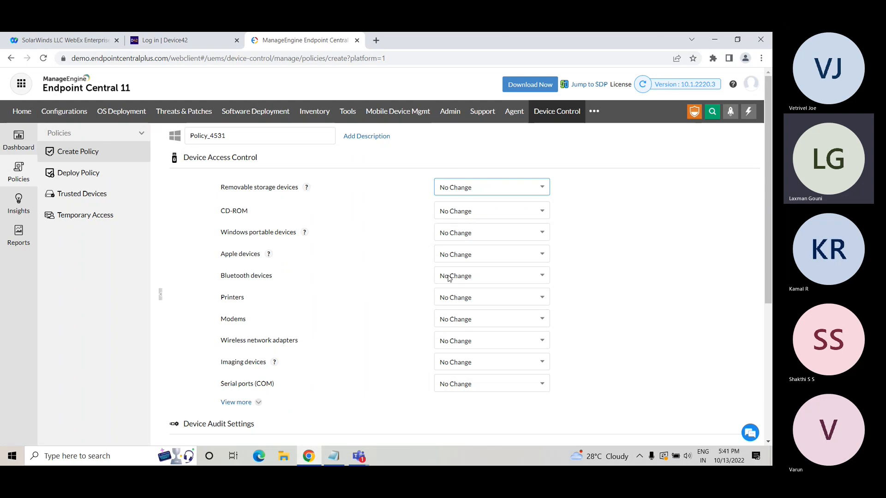
scroll(350, 254, "down", 5)
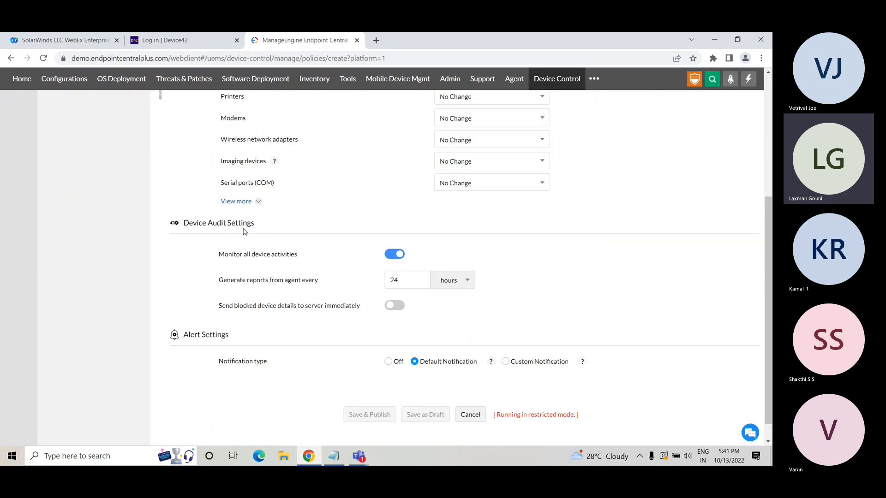
scroll(373, 329, "down", 1)
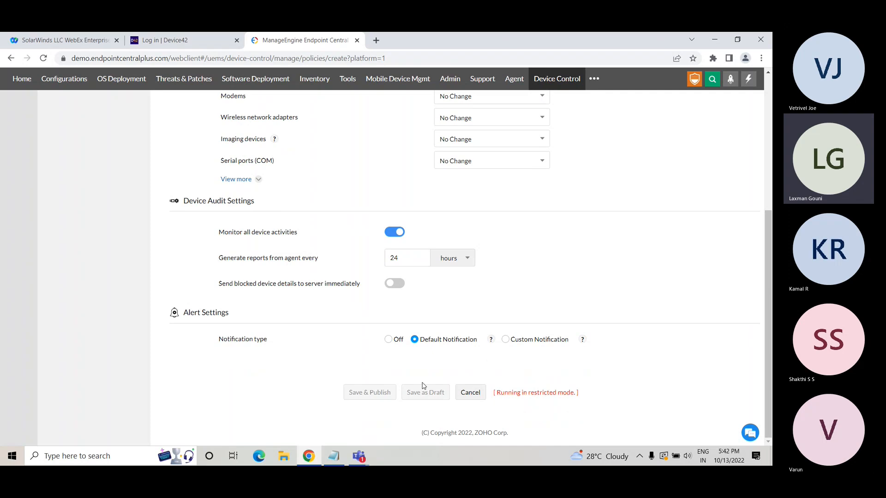
left_click(388, 339)
left_click(506, 340)
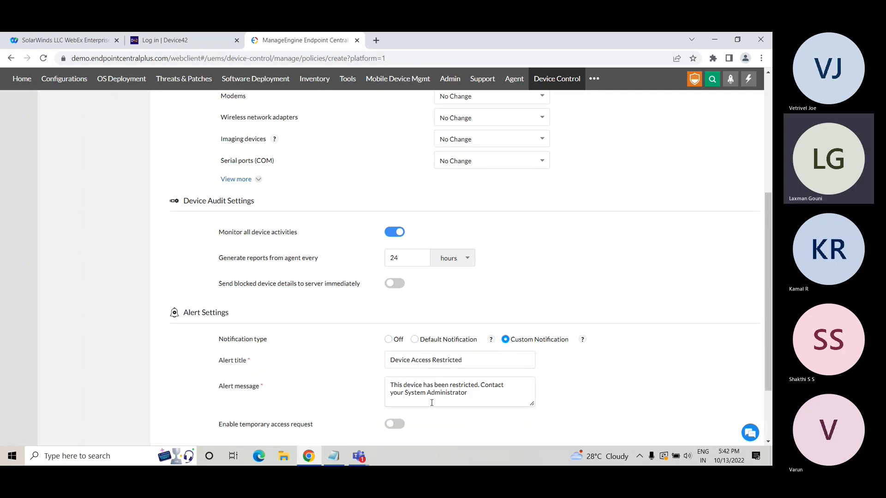
scroll(432, 403, "down", 2)
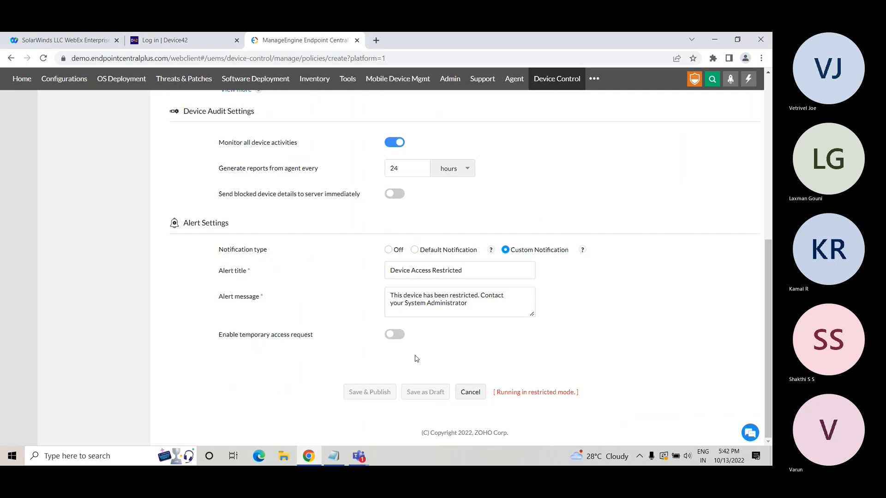
left_click(395, 336)
- Expand the full device type list under Device Access Control and review it down to the audit settings
scroll(444, 385, "up", 7)
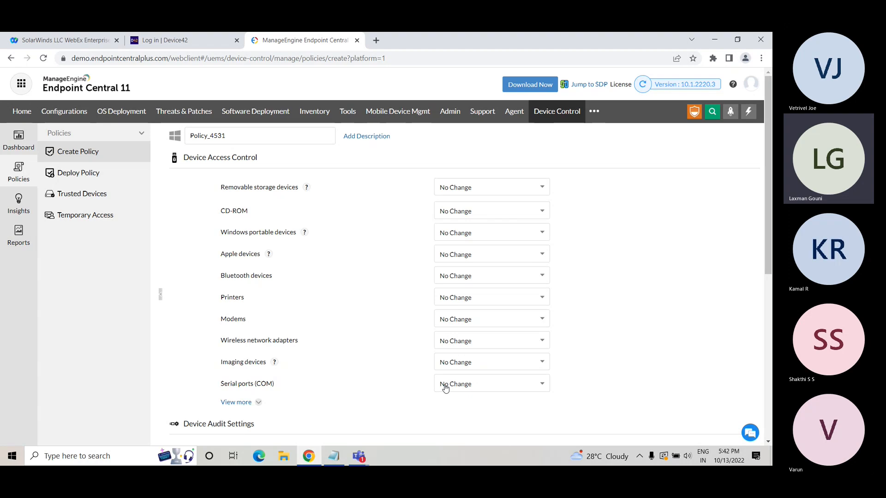
left_click(259, 403)
scroll(317, 369, "down", 3)
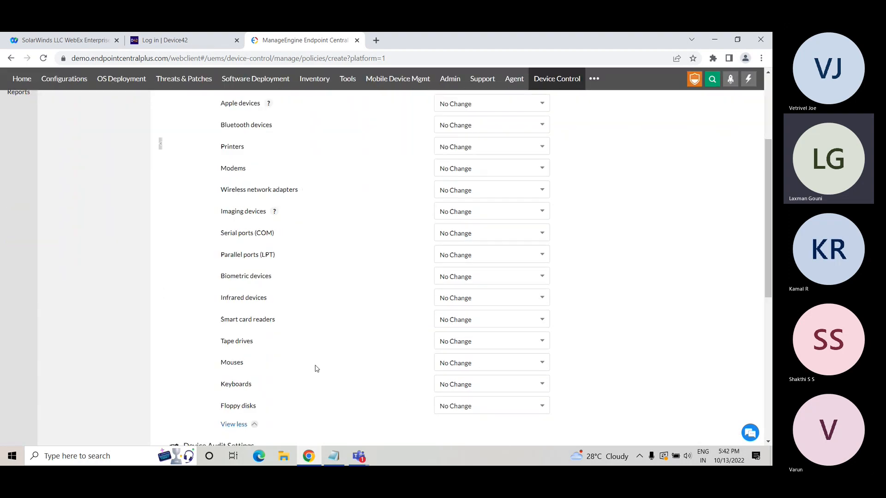
scroll(316, 369, "down", 3)
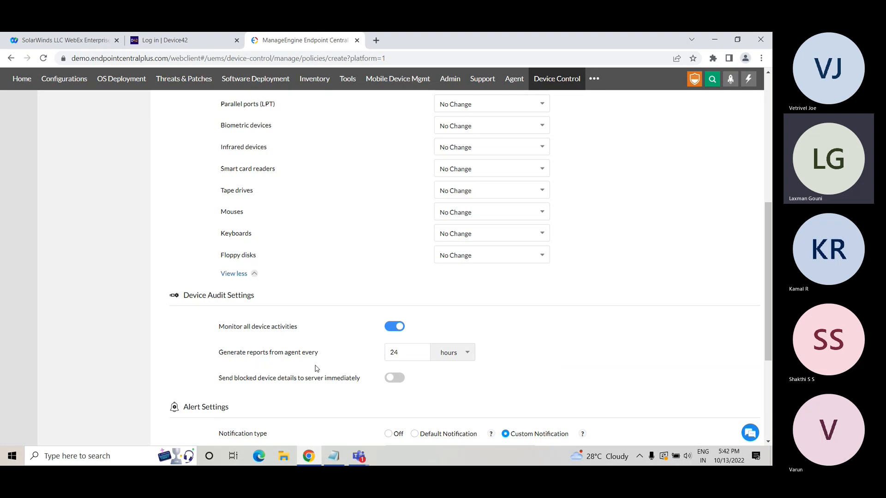
scroll(316, 369, "up", 1)
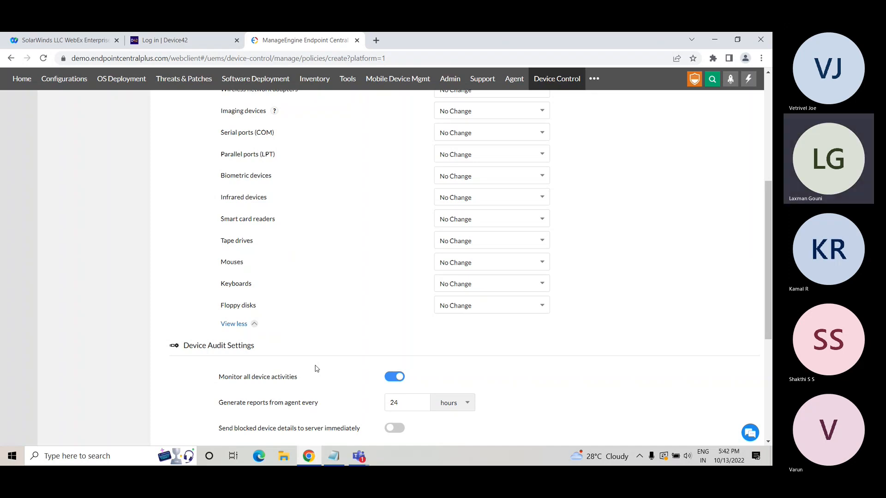
scroll(317, 368, "up", 6)
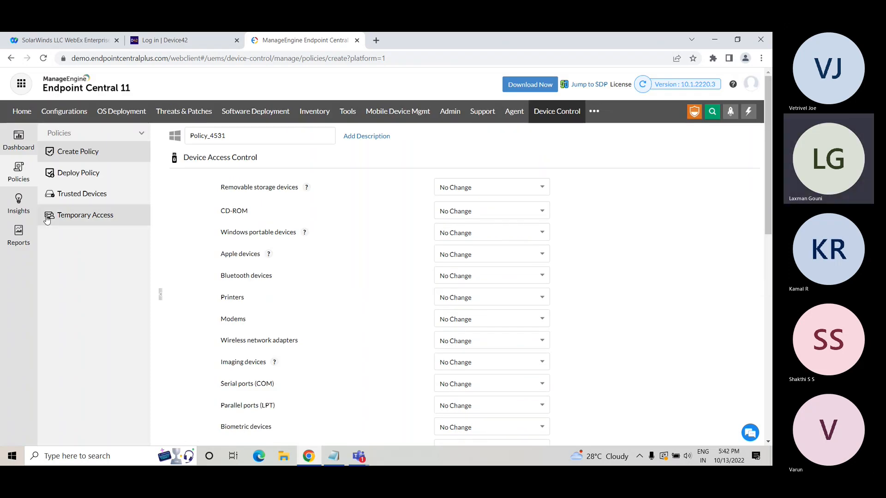
- Leave the policy for the Device Control reports, and open the Browsers module
left_click(18, 245)
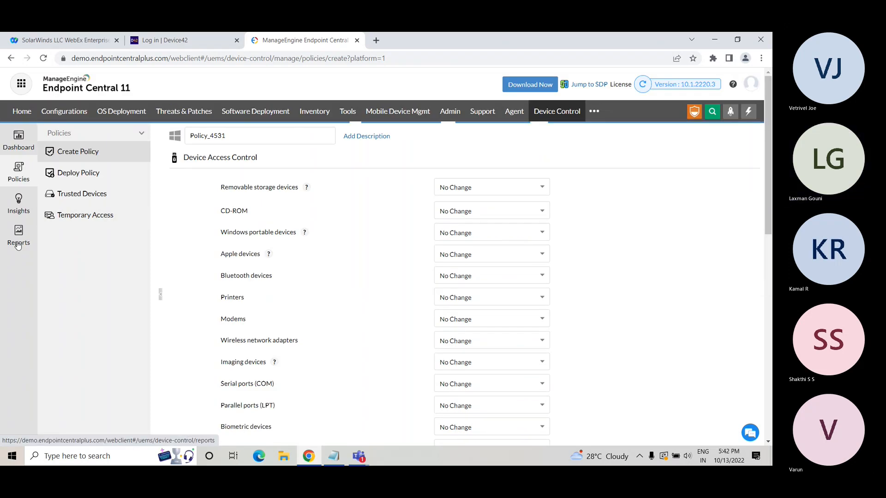
left_click(595, 112)
left_click(607, 134)
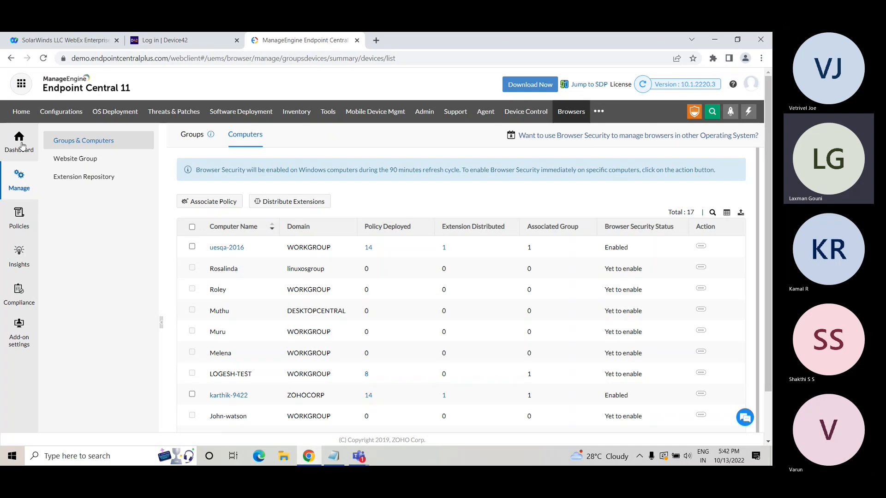
- View the Browsers dashboard and the insights dashboard, and review the Computers insights with compliance and health status
left_click(22, 146)
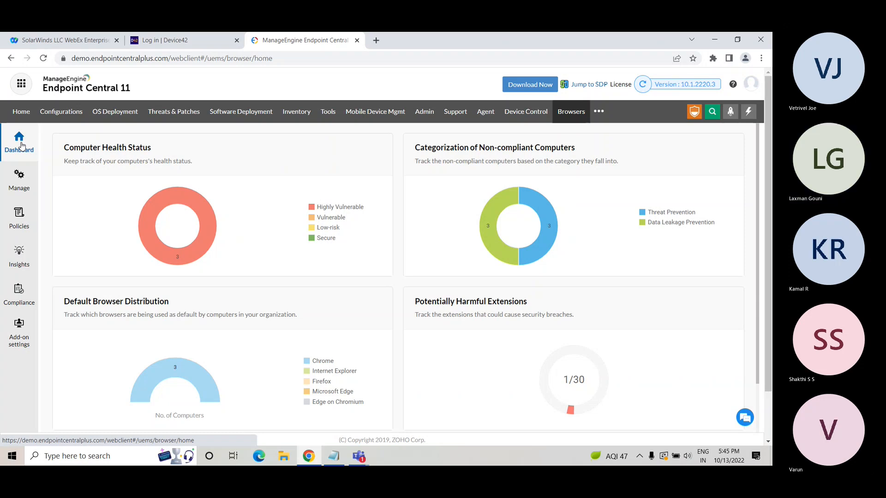
left_click(18, 253)
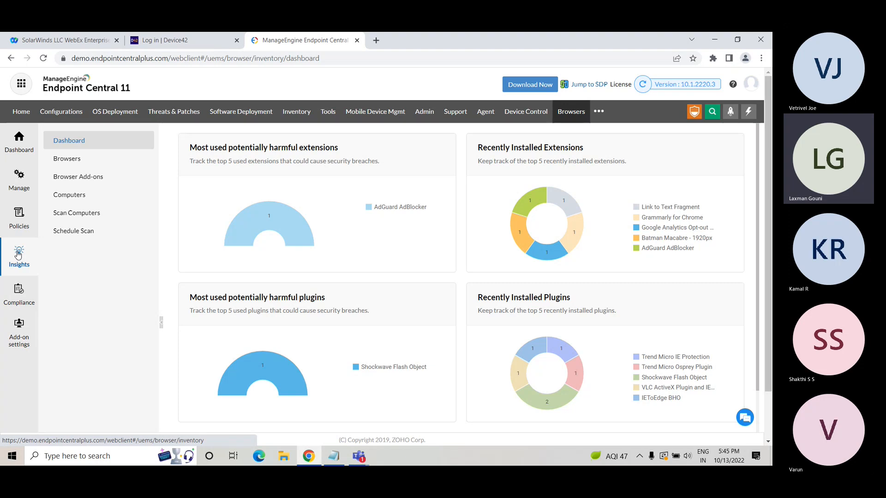
left_click(79, 198)
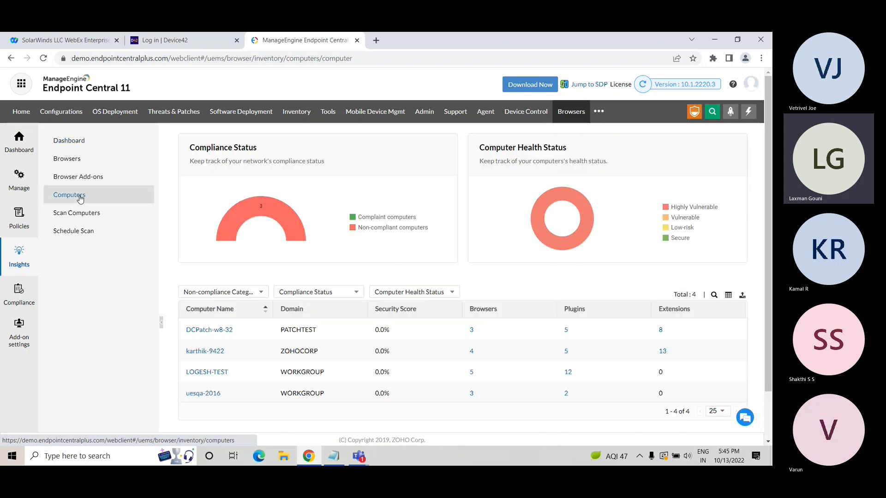
scroll(292, 293, "down", 1)
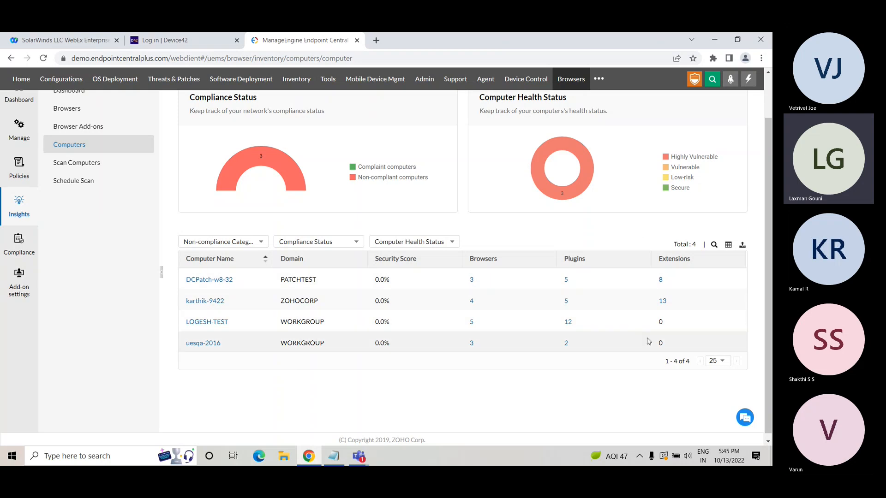
- Open the computer in the ZOHOCORP domain and review its risk dashboard, installed browsers and plugins
left_click(217, 301)
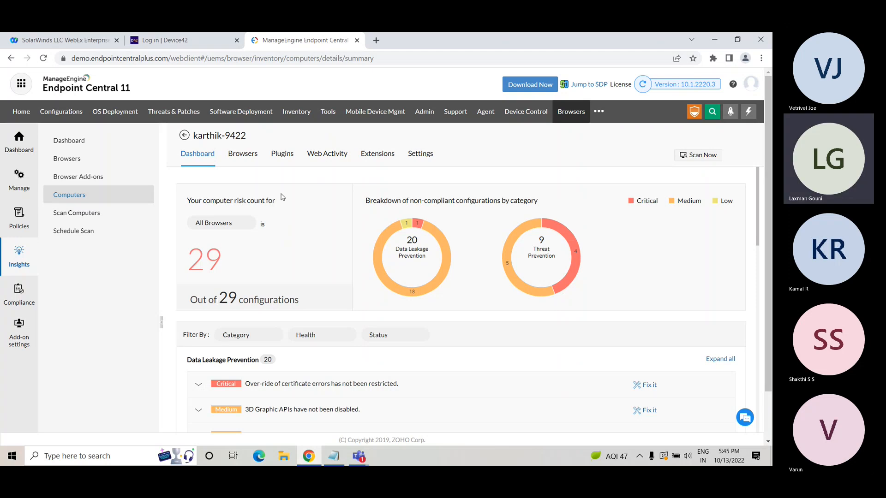
left_click(247, 158)
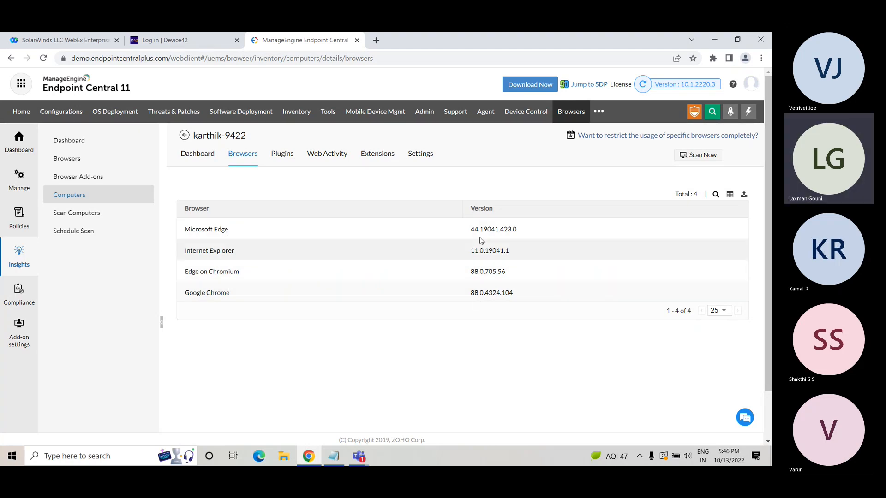
left_click(283, 155)
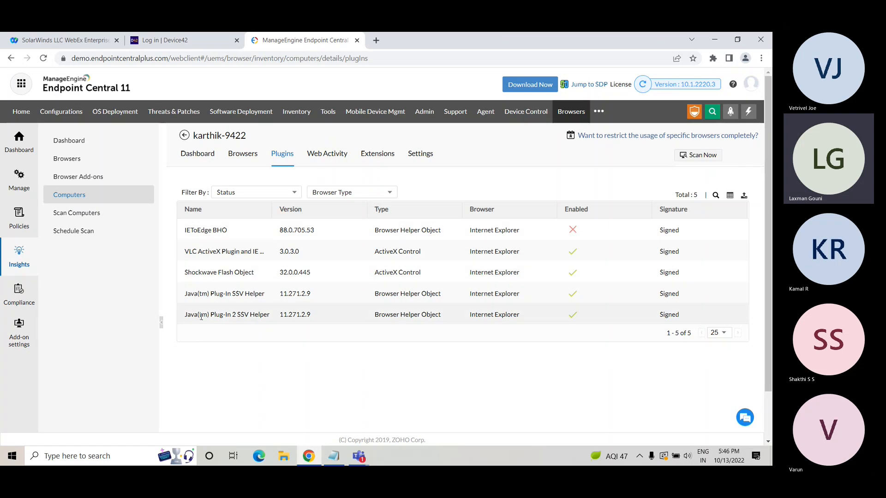
- Review the computer's web activity and its list of installed browser extensions
left_click(335, 158)
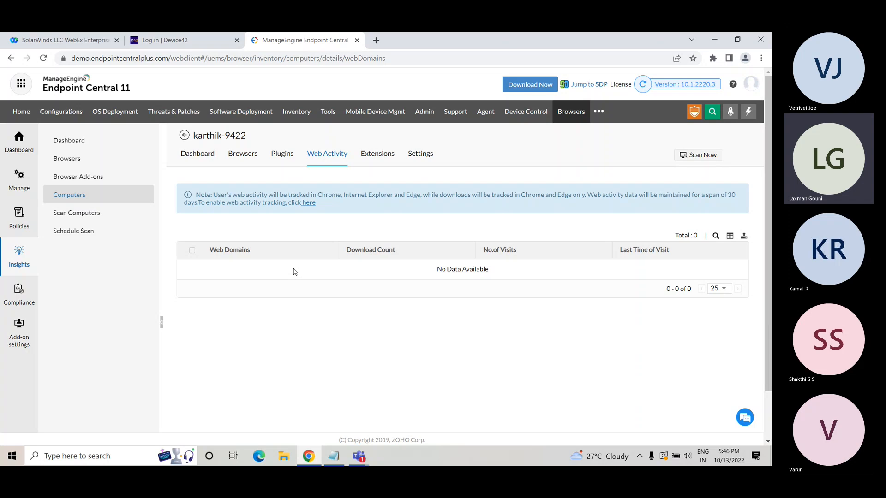
left_click(377, 154)
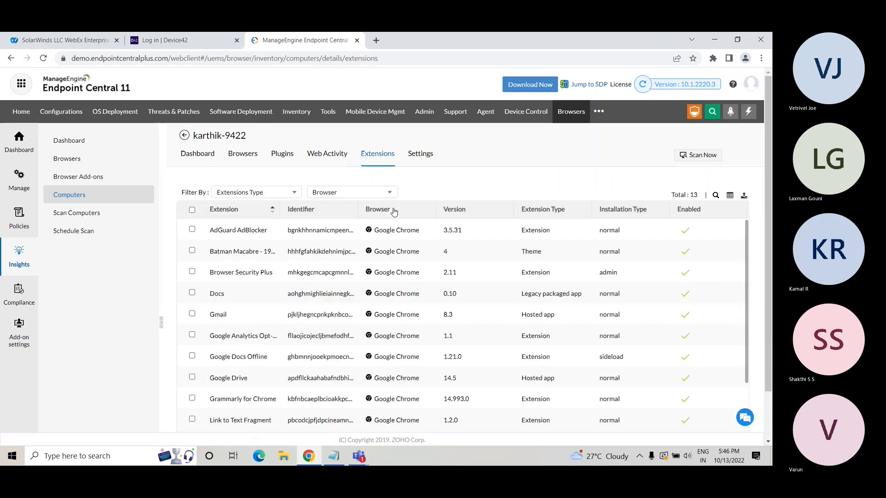
scroll(752, 307, "down", 2)
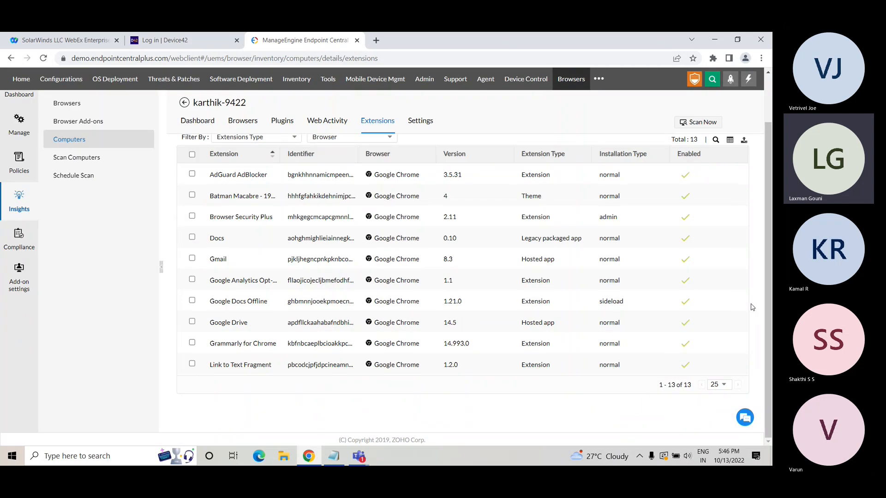
scroll(639, 283, "up", 2)
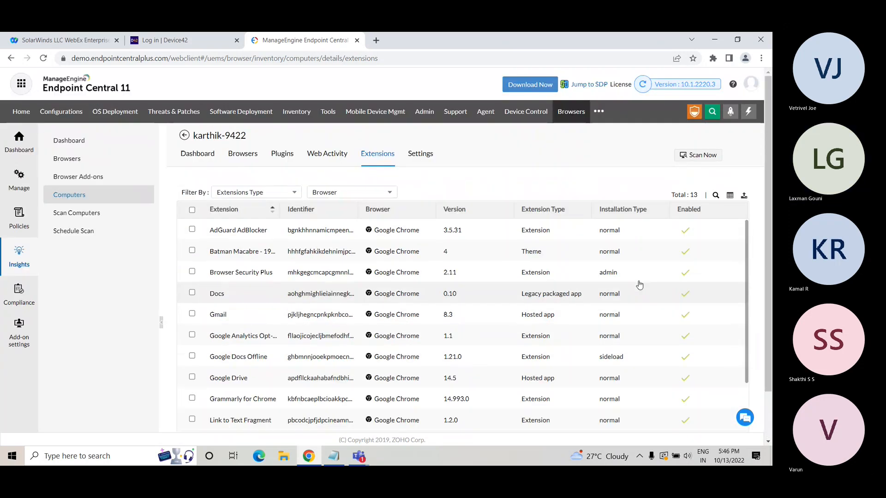
- Review the computer's browser settings for Internet Explorer, Edge on Chromium and Chrome
left_click(426, 156)
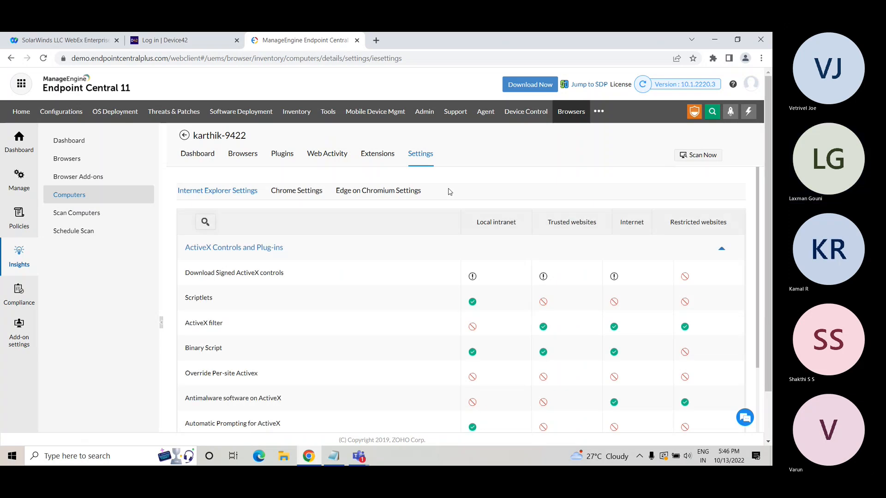
left_click(289, 193)
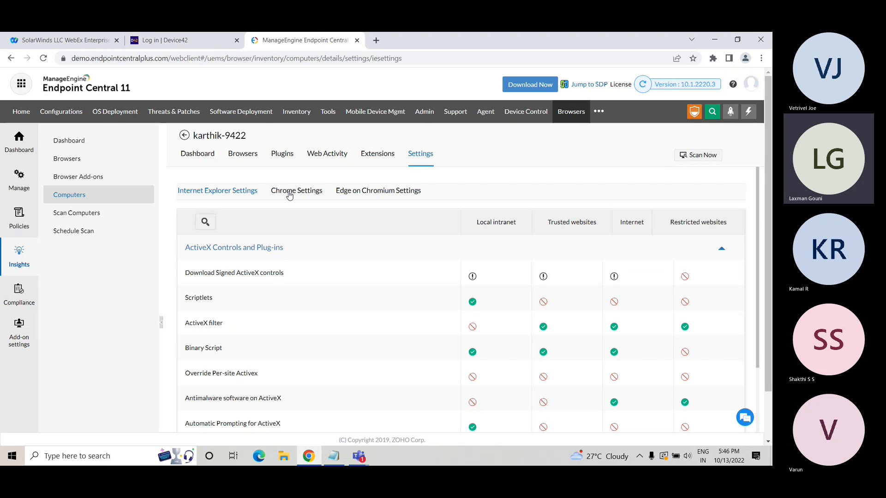
left_click(386, 195)
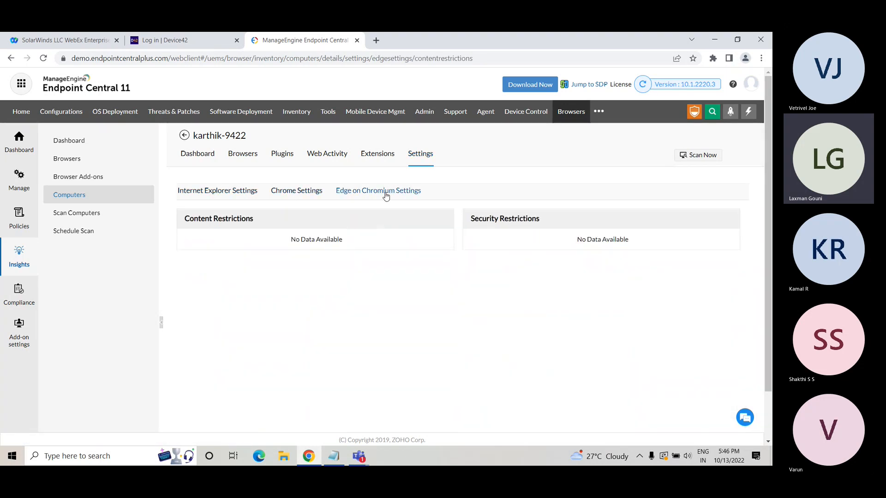
left_click(299, 194)
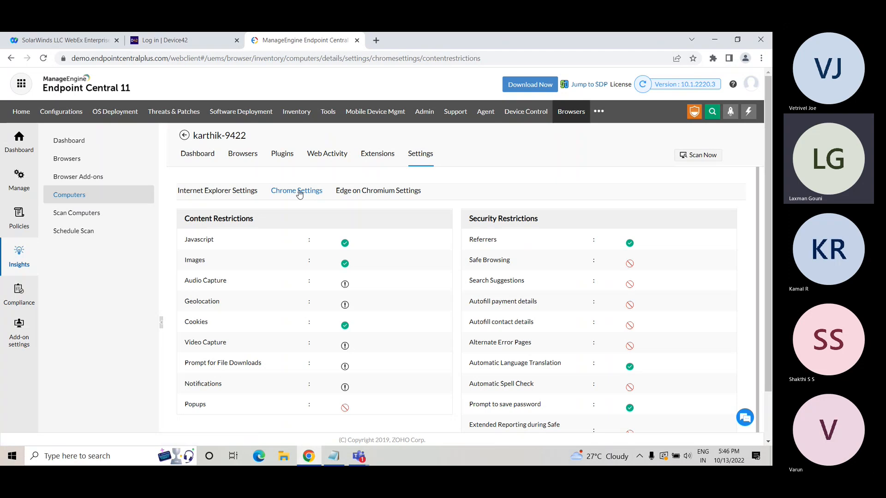
left_click(245, 195)
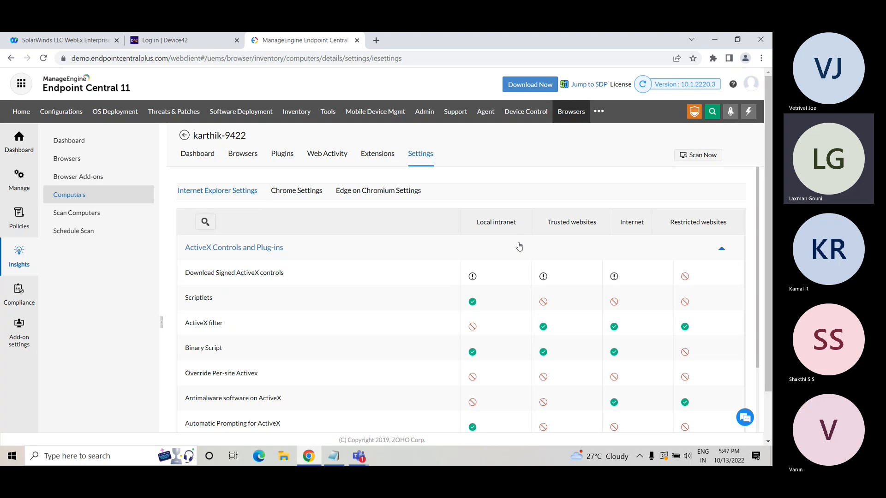
- View the Scan Computers and Schedule Scan insights, waiting for the page to respond, and check the managed browser groups
left_click(83, 218)
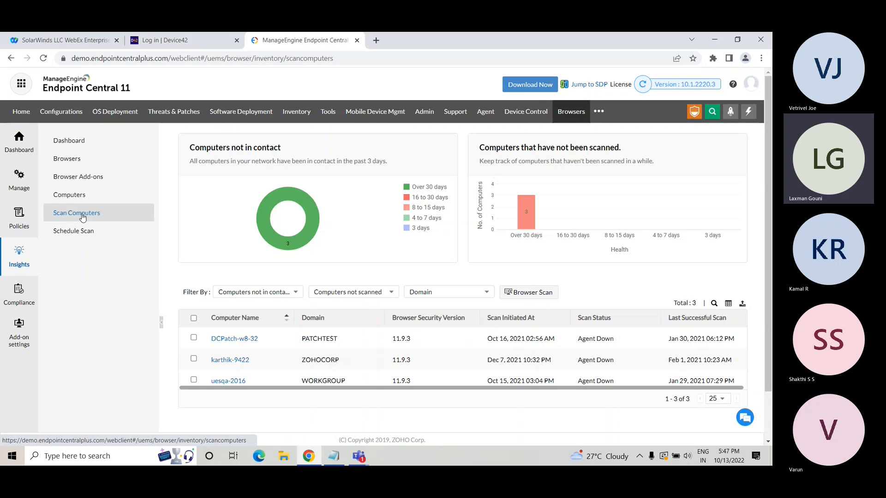
left_click(72, 232)
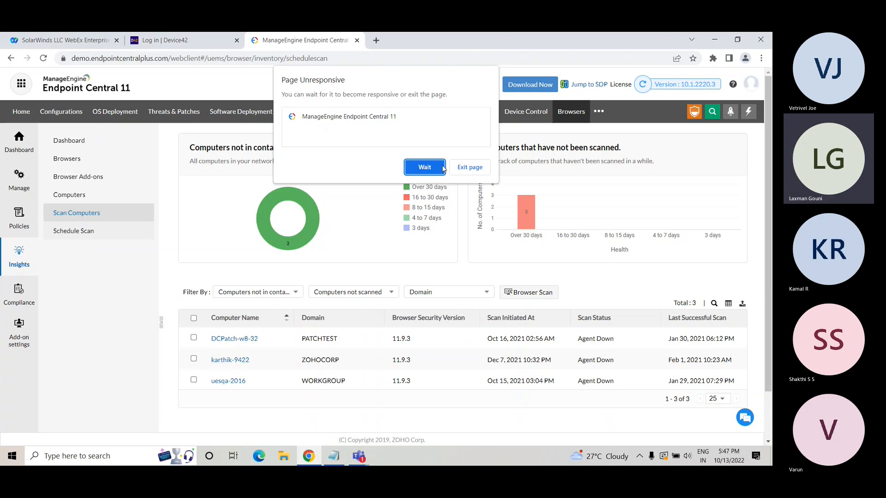
left_click(425, 167)
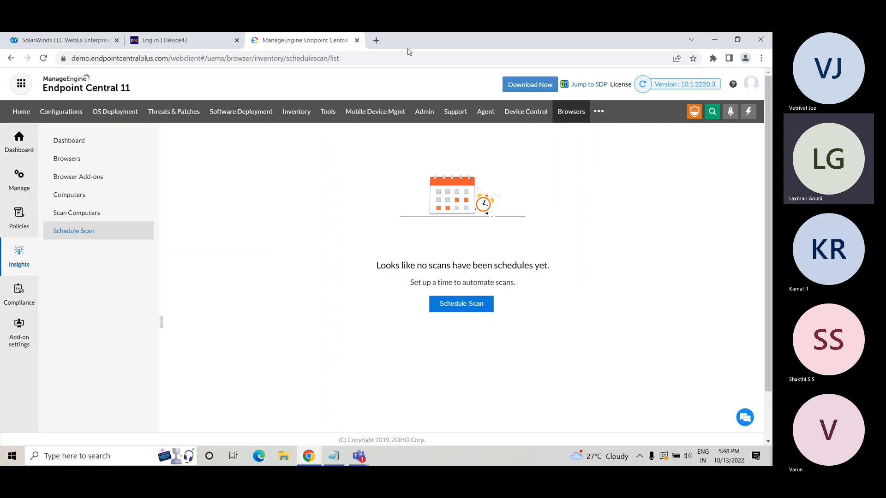
left_click(22, 185)
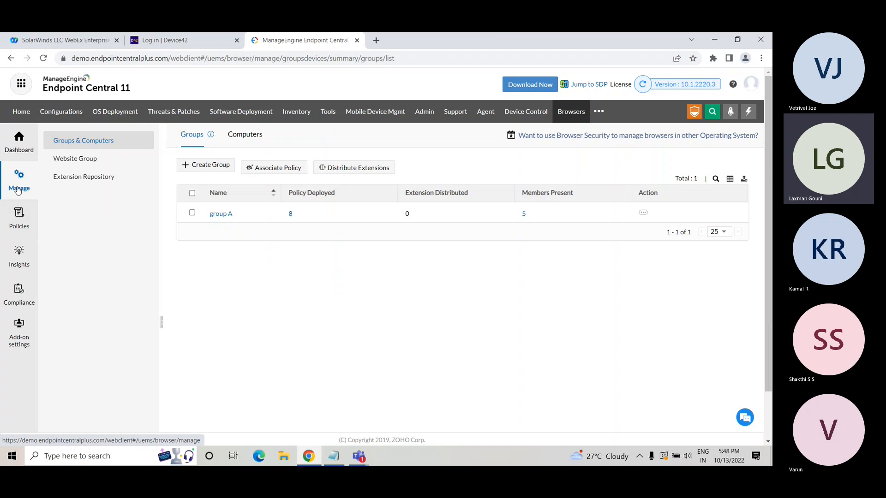
- Start a new Add-on Management policy and examine its Google Chrome options for extension installation and blacklisted extensions
left_click(21, 221)
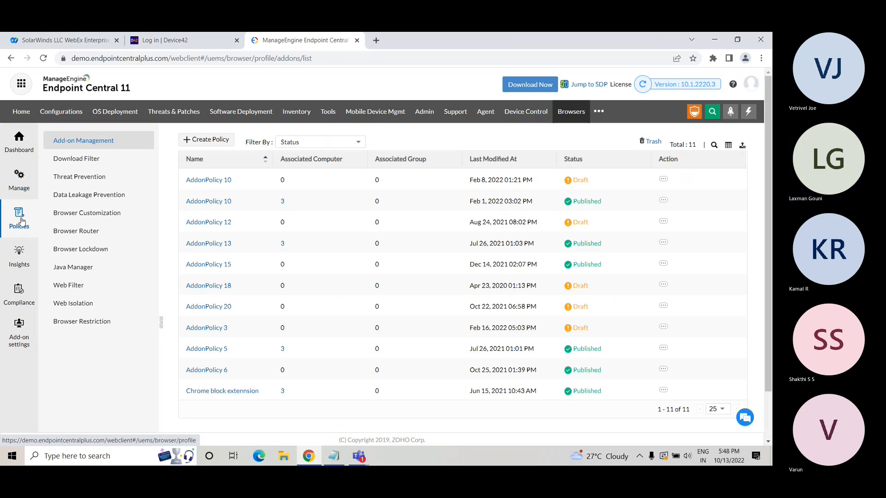
left_click(216, 138)
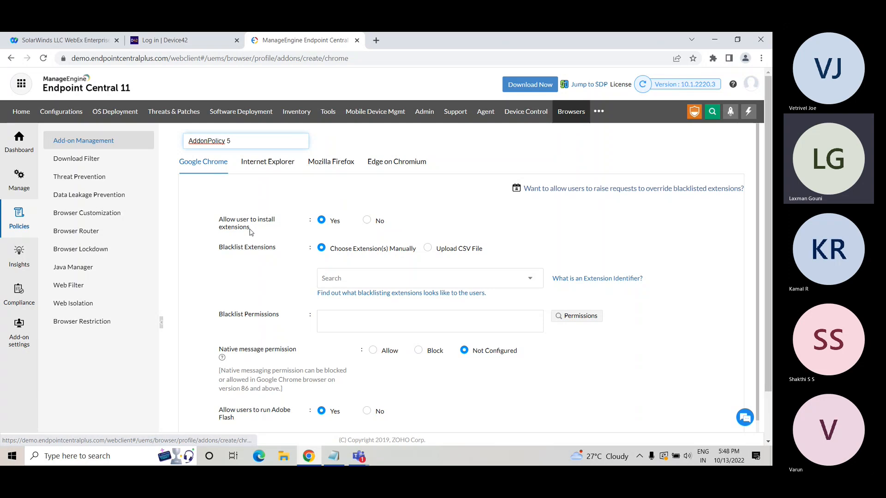
left_click_drag(222, 219, 264, 230)
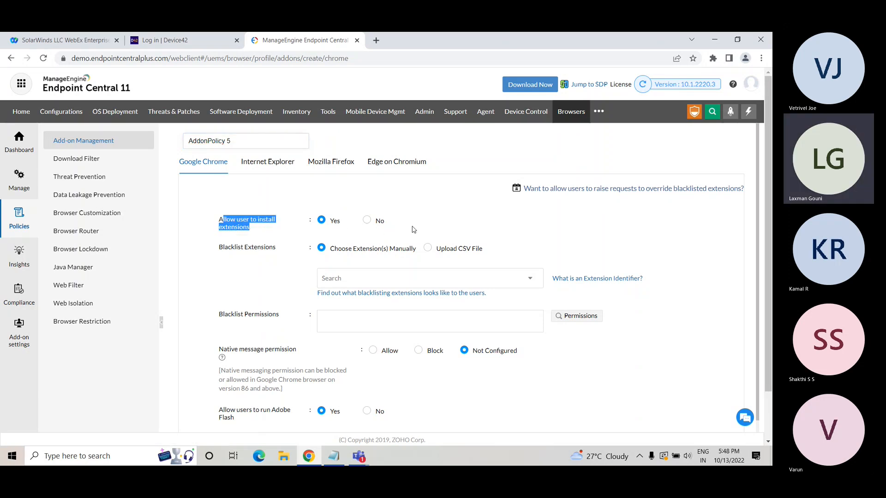
left_click_drag(224, 247, 273, 248)
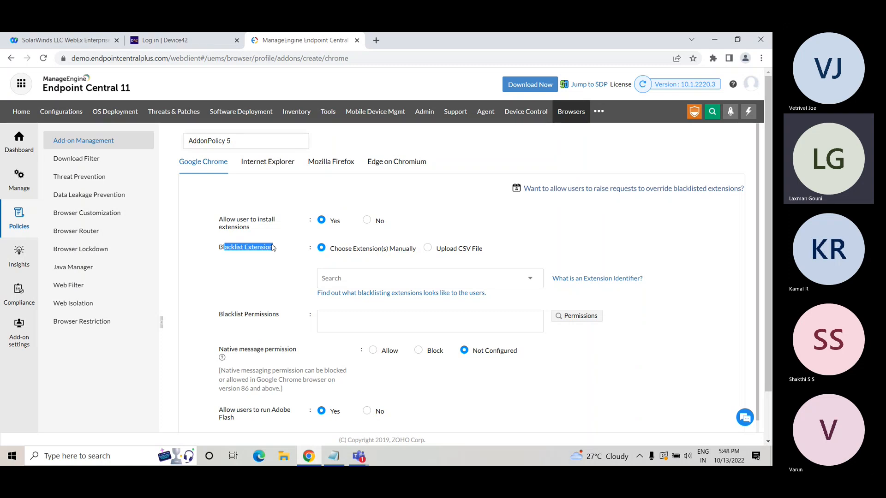
left_click(367, 278)
left_click(274, 276)
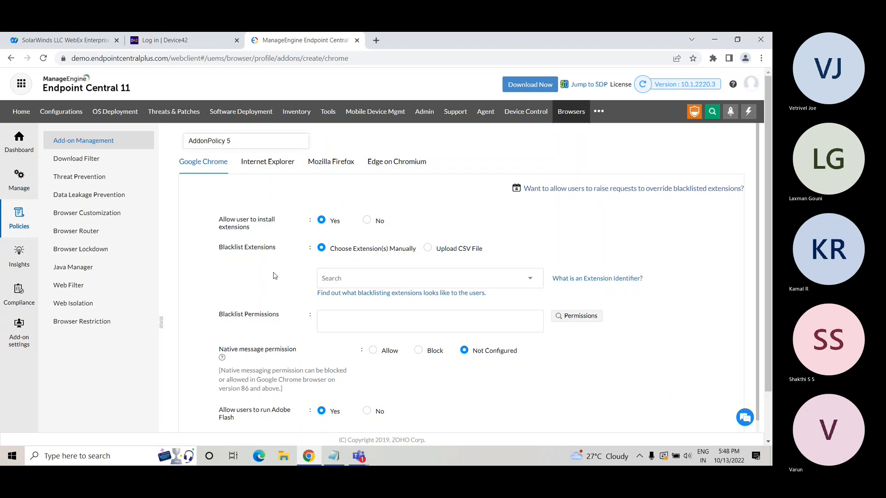
- Examine the native message permission and Adobe Flash options for Google Chrome in the add-on policy
scroll(274, 276, "down", 2)
left_click_drag(242, 285, 282, 286)
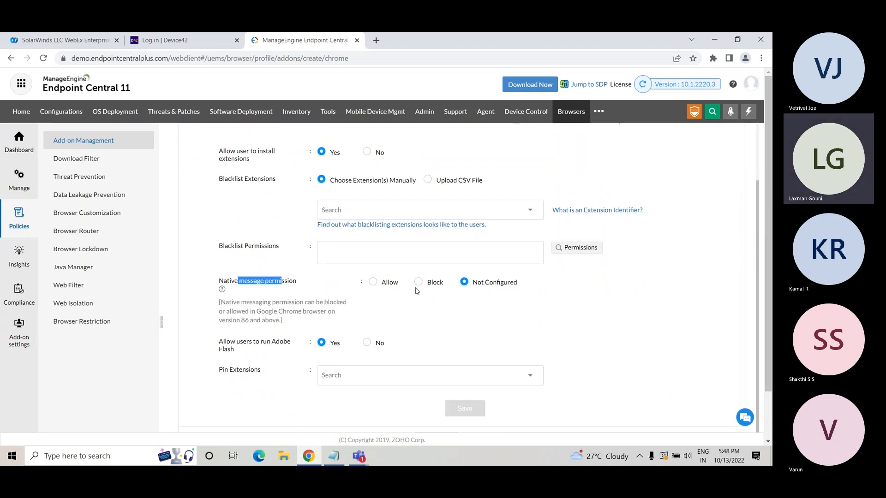
scroll(482, 297, "down", 1)
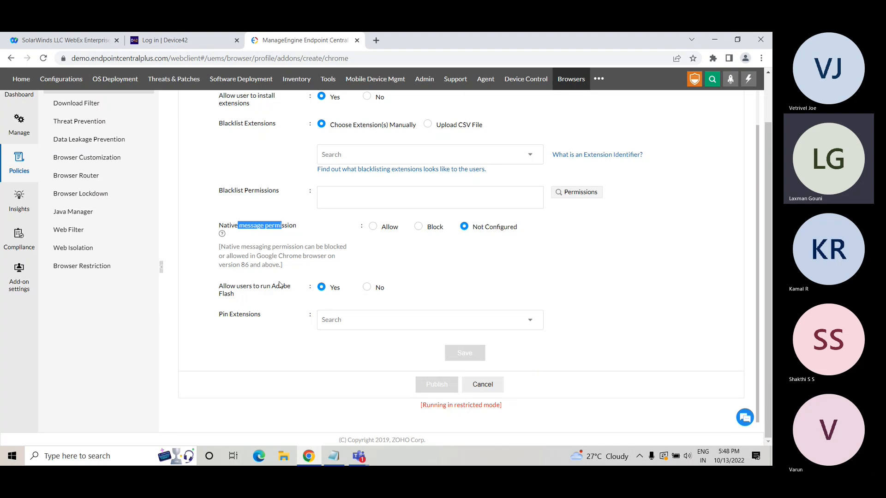
left_click_drag(272, 286, 275, 295)
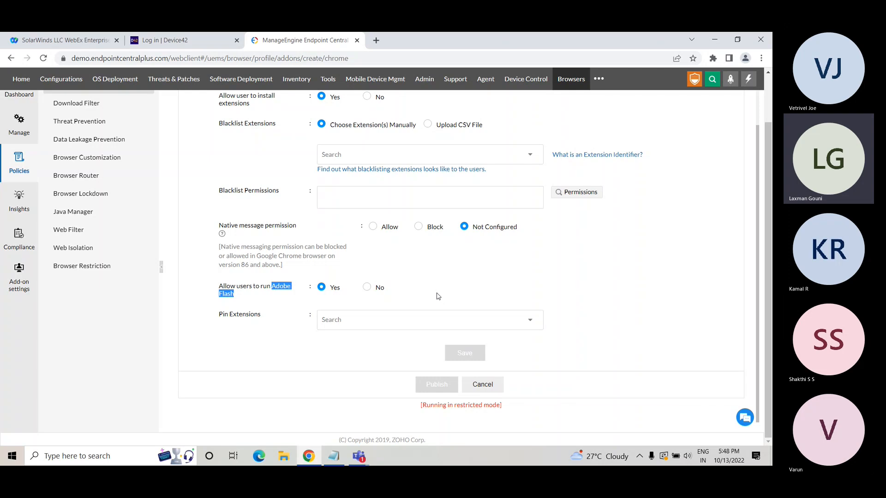
scroll(439, 293, "up", 1)
scroll(439, 293, "up", 3)
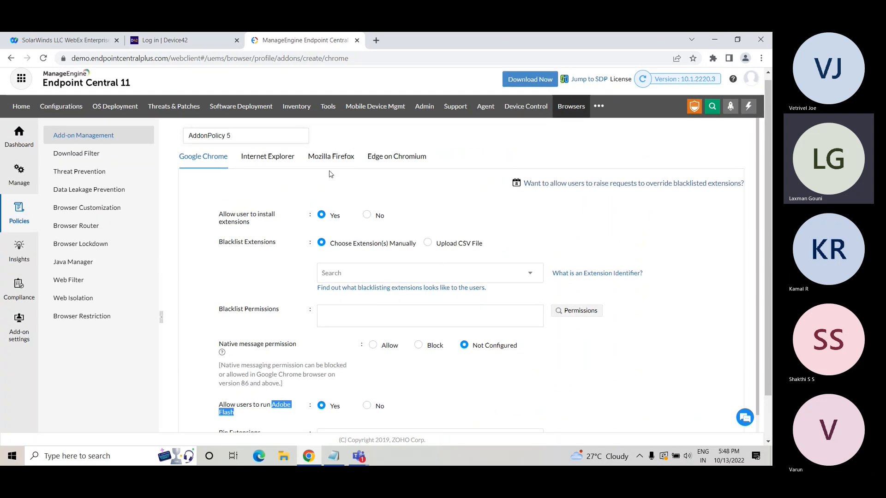
- Examine the add-on policy's options for Internet Explorer, Mozilla Firefox and Edge on Chromium
left_click(281, 161)
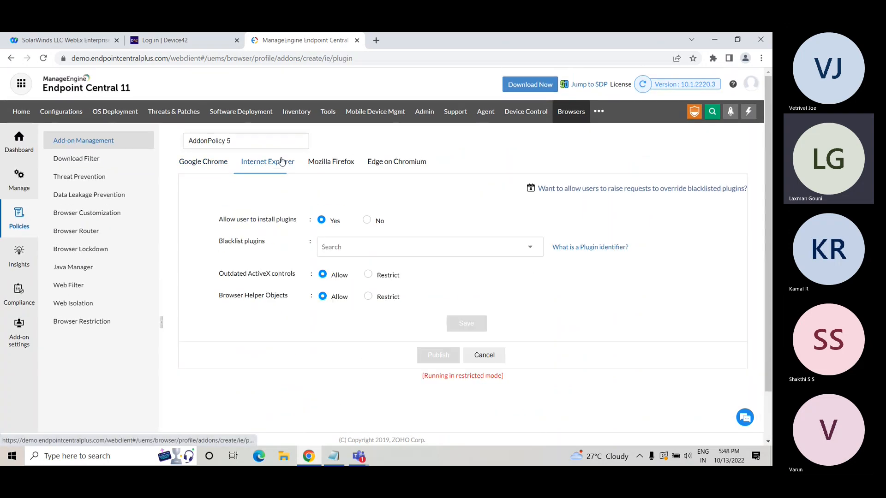
left_click(333, 162)
left_click(409, 165)
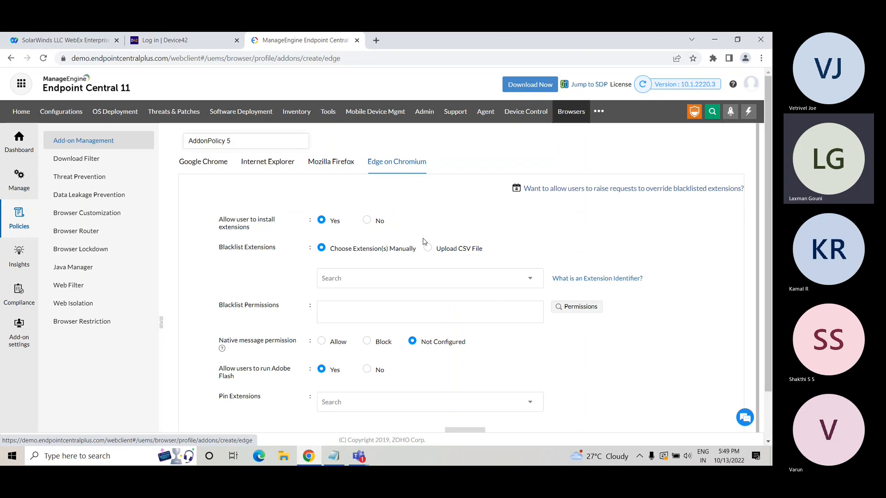
scroll(468, 354, "down", 1)
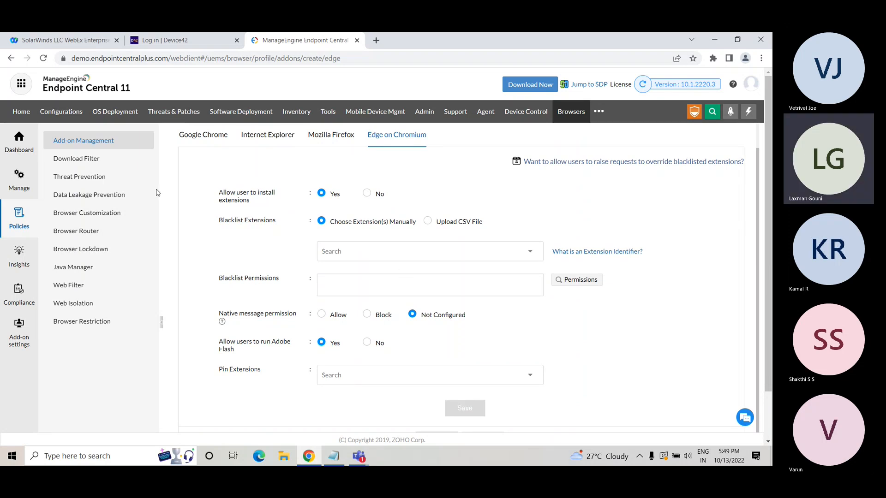
- Leave the add-on policy and view the Download Filter, Threat Prevention and Data Leakage Prevention policy lists
left_click(83, 159)
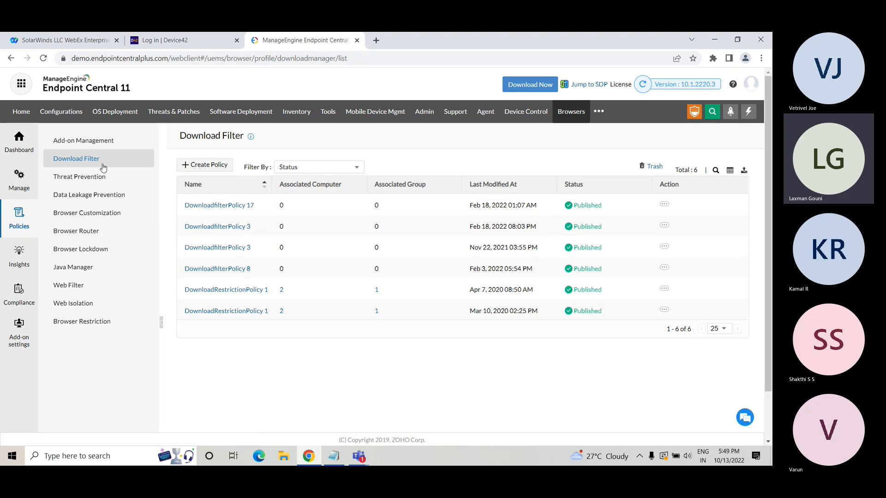
left_click(86, 180)
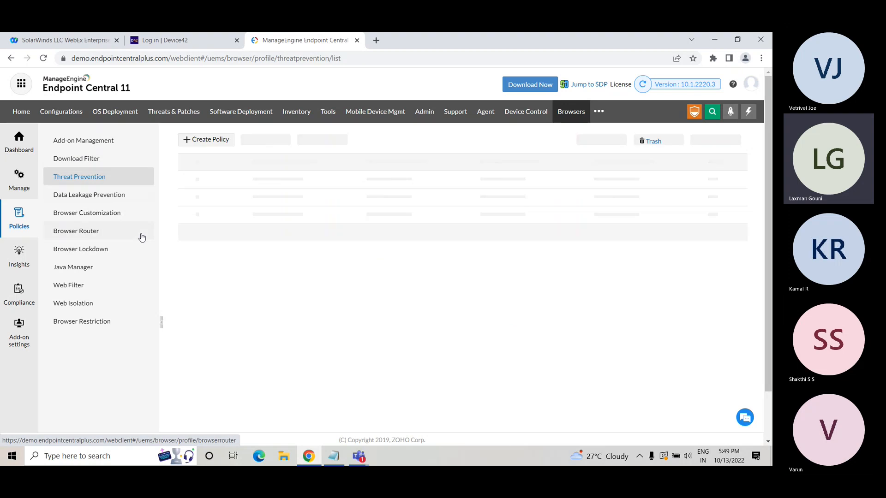
left_click(92, 199)
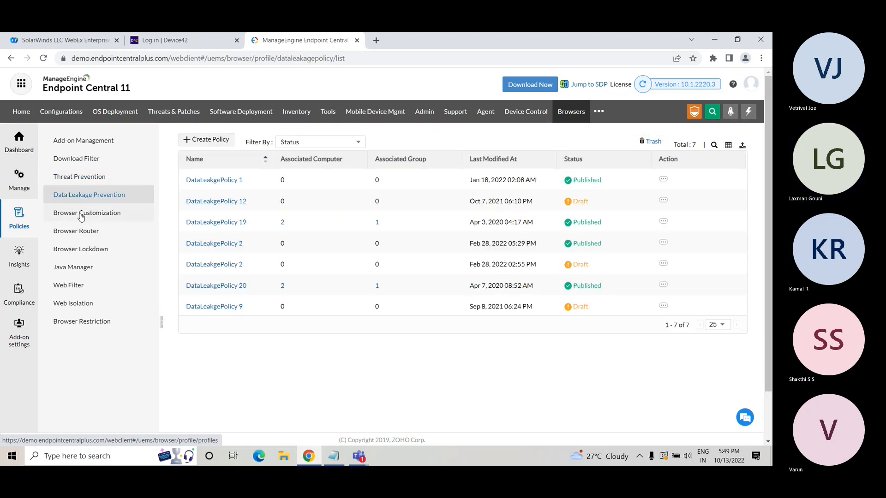
- View the Browser Customization policies and open the creation form for a Google Chrome policy
left_click(81, 217)
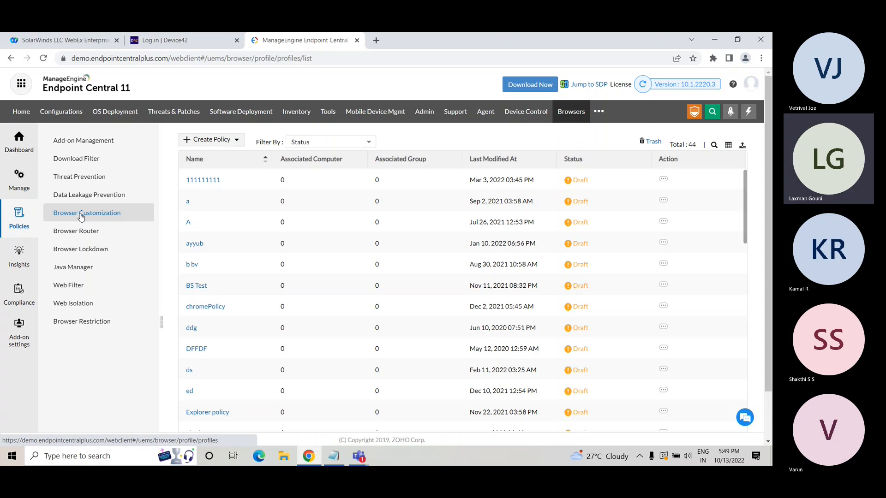
left_click(222, 140)
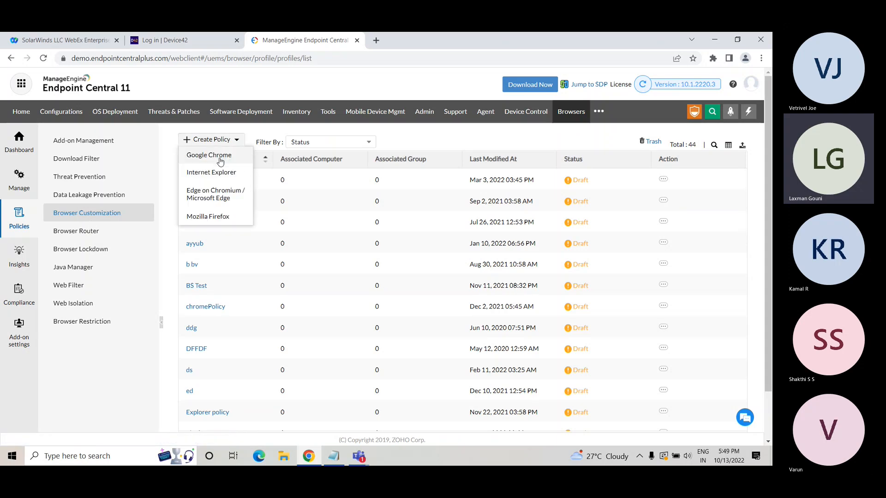
left_click(220, 158)
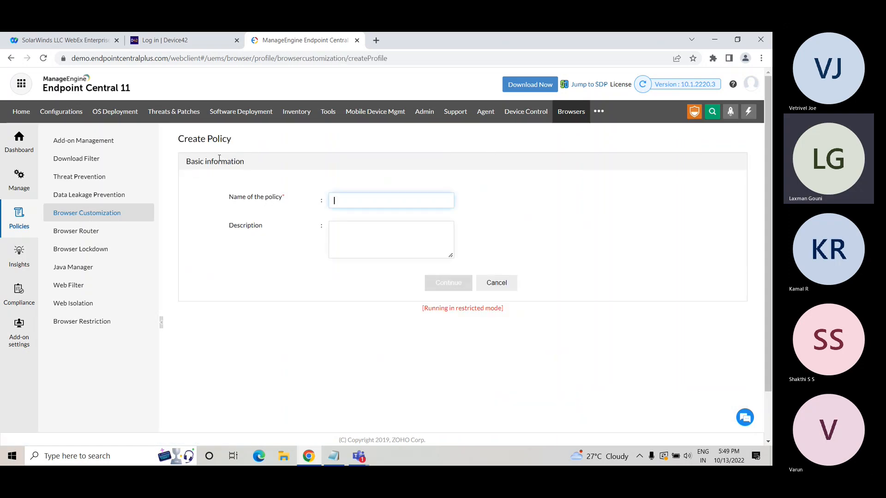
- Leave the new policy form and view the Browser Router, Browser Lockdown and Java Manager policy lists
left_click(85, 235)
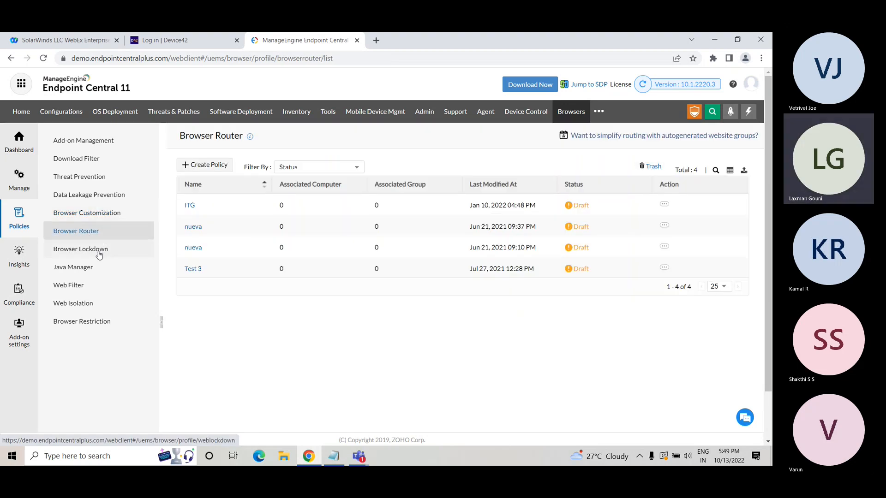
left_click(99, 252)
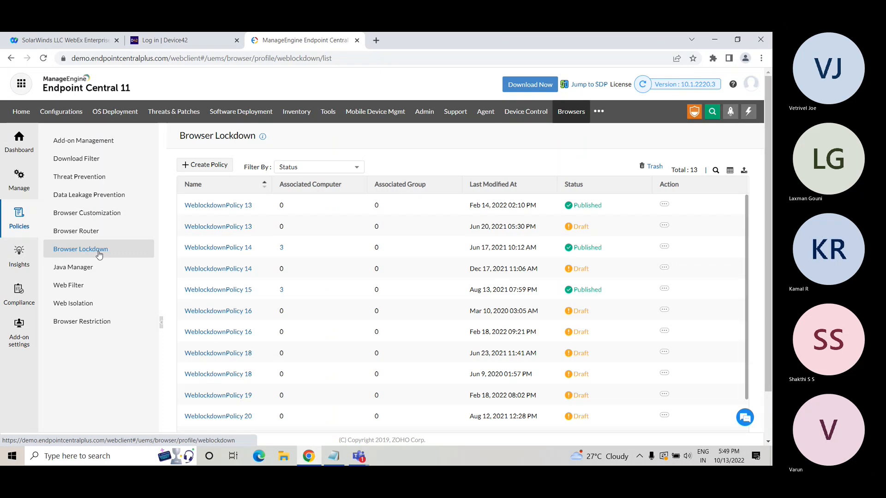
left_click(75, 272)
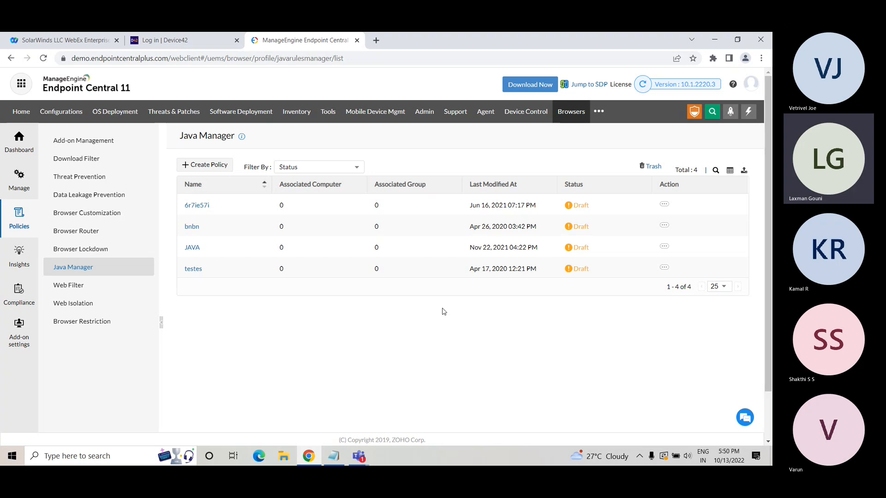
- Open the Web Filter policy creation form and examine its security restrictions, URL filter and block page appearance options
left_click(75, 290)
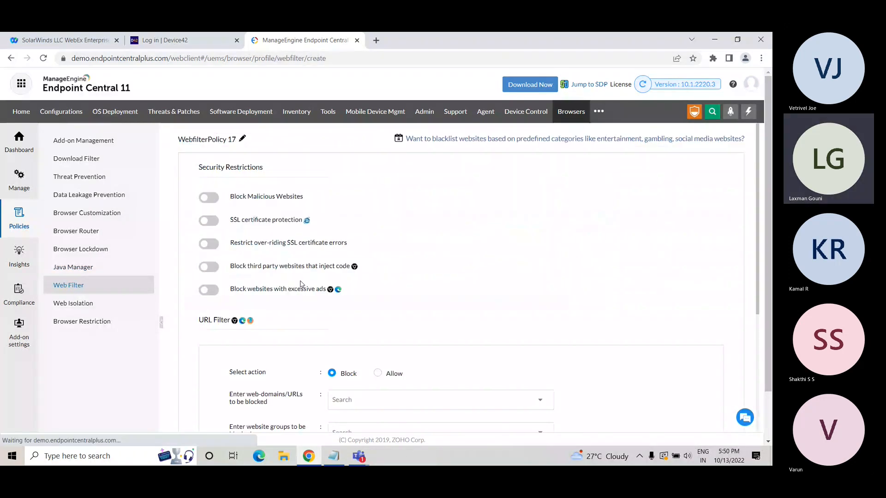
scroll(461, 300, "down", 2)
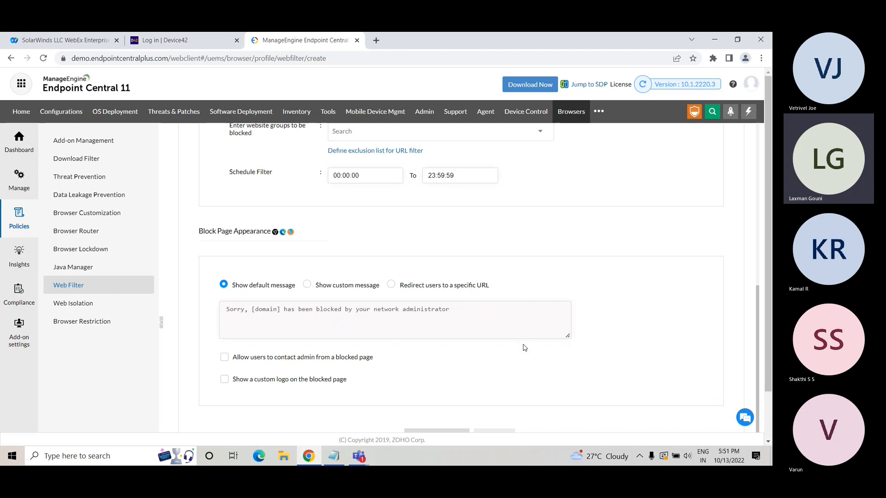
scroll(524, 348, "up", 3)
scroll(525, 348, "up", 2)
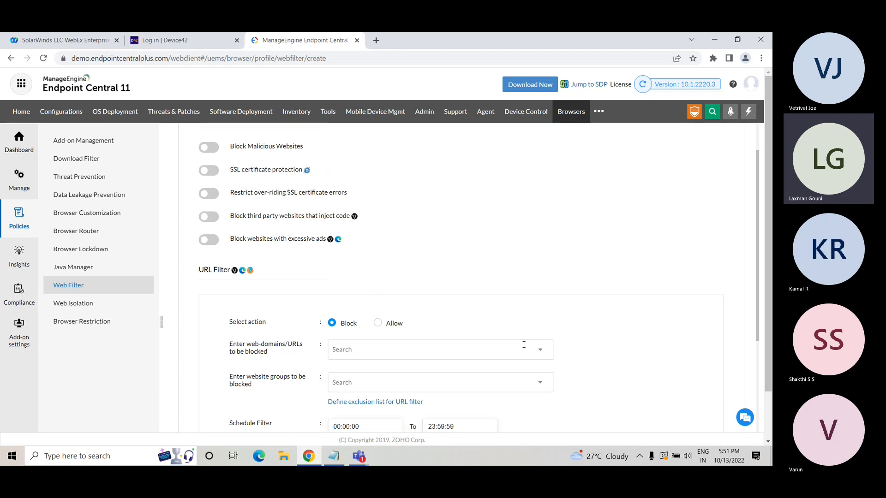
scroll(524, 346, "up", 1)
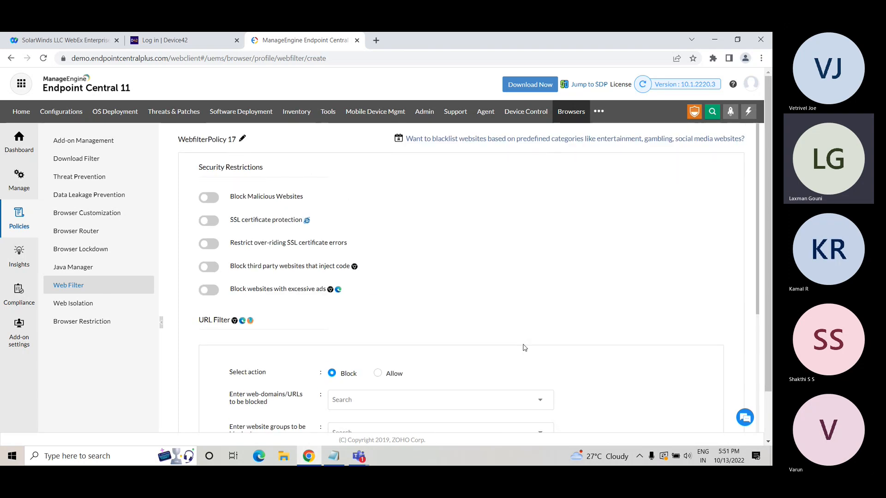
- Leave the web filter form and view the Web Isolation and Browser Restriction policy lists
left_click(56, 305)
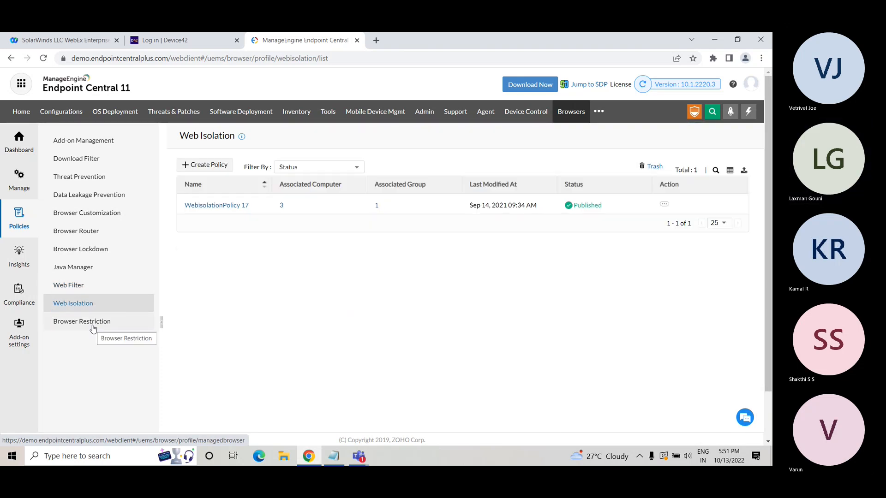
left_click(73, 325)
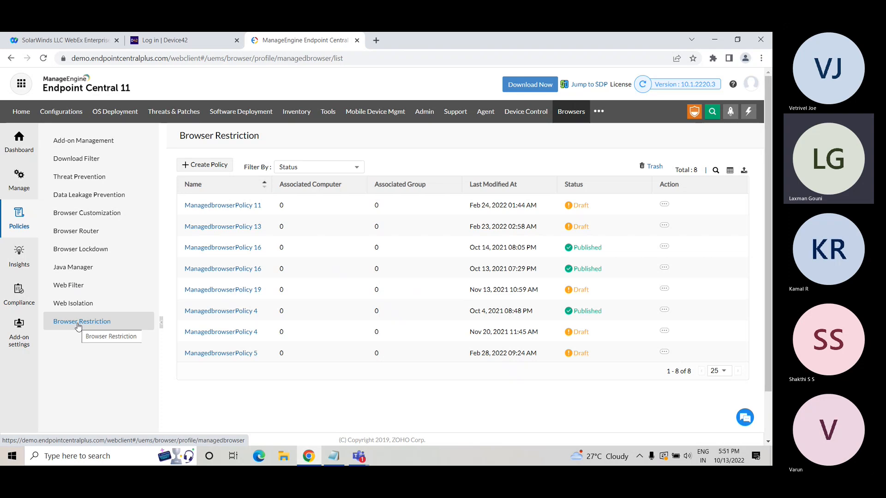
- View the browser groups under Groups & Computers and try to associate a policy, dismissing the alert
left_click(20, 180)
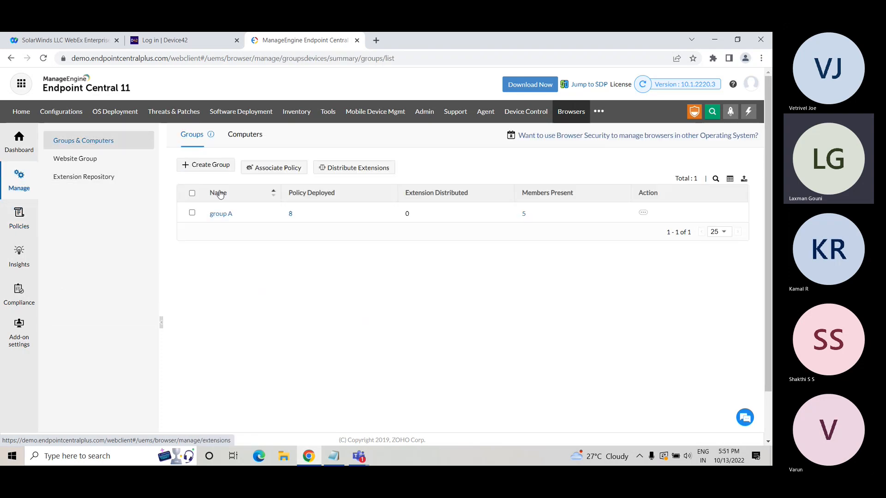
left_click(266, 174)
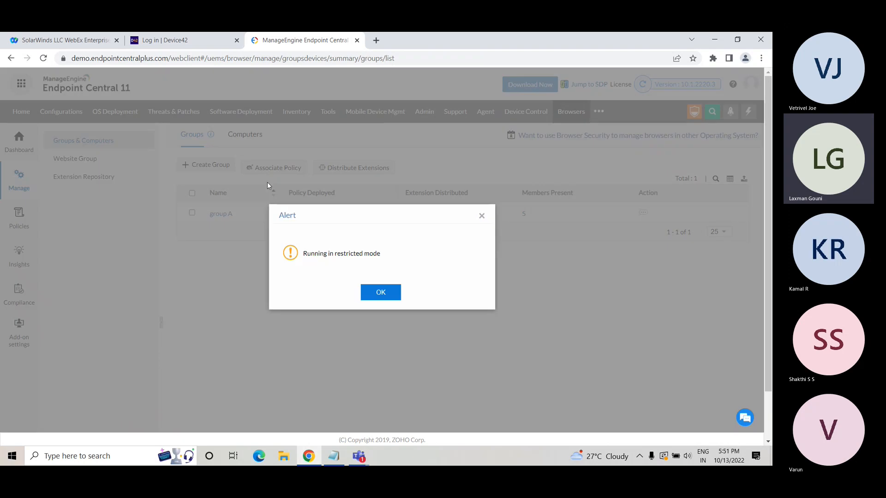
left_click(369, 296)
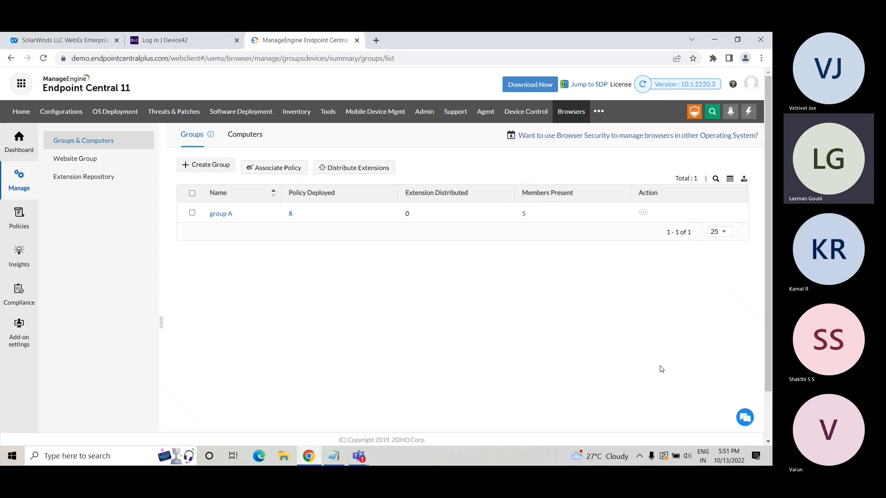
- View the browser compliance policies and open the STIG Compliance report by computers
left_click(18, 295)
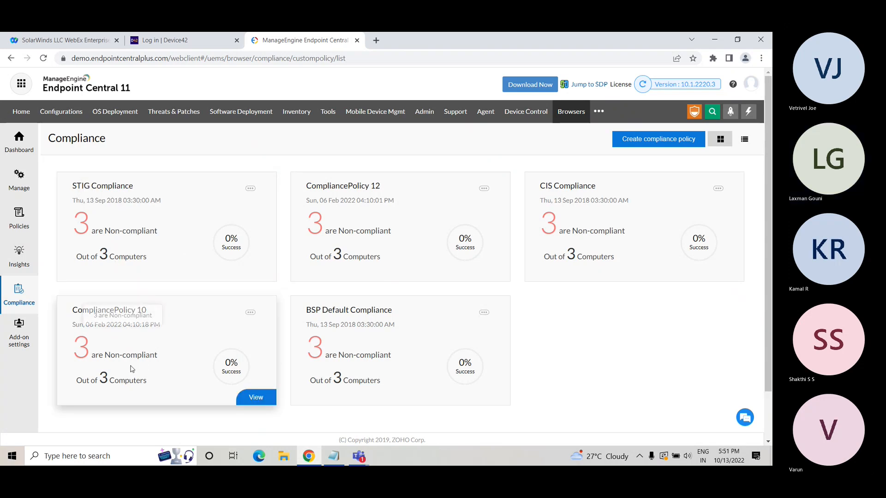
left_click_drag(95, 355, 146, 353)
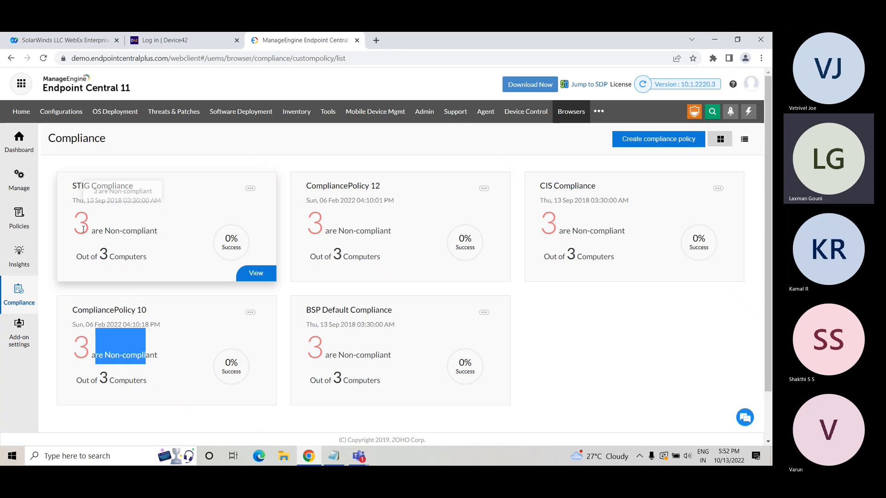
left_click(260, 277)
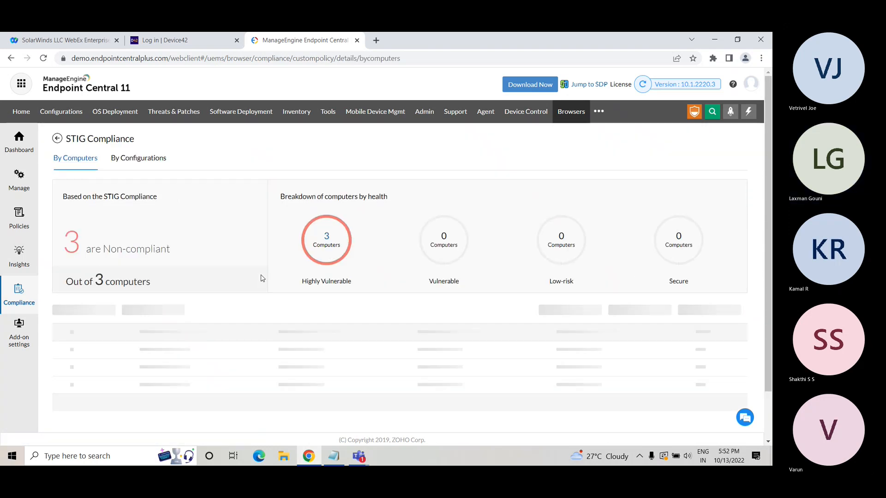
scroll(261, 277, "down", 1)
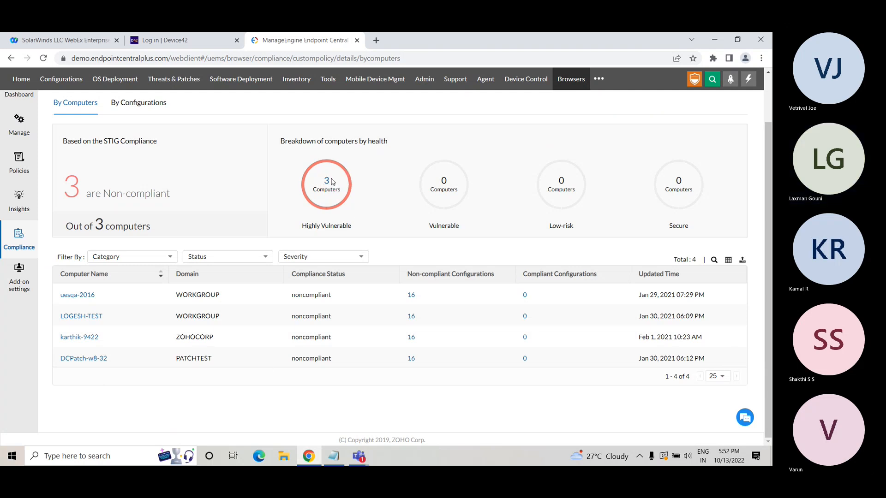
- Examine the non-compliant configurations of computer uesqa-2016, including third-party cookies and Google Data Synchronization, and return to the compliance policy overview
left_click(411, 296)
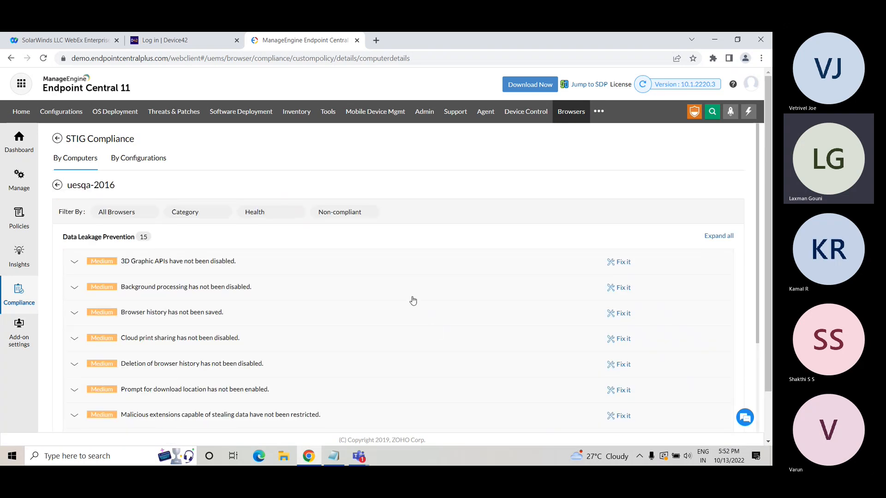
scroll(446, 348, "down", 5)
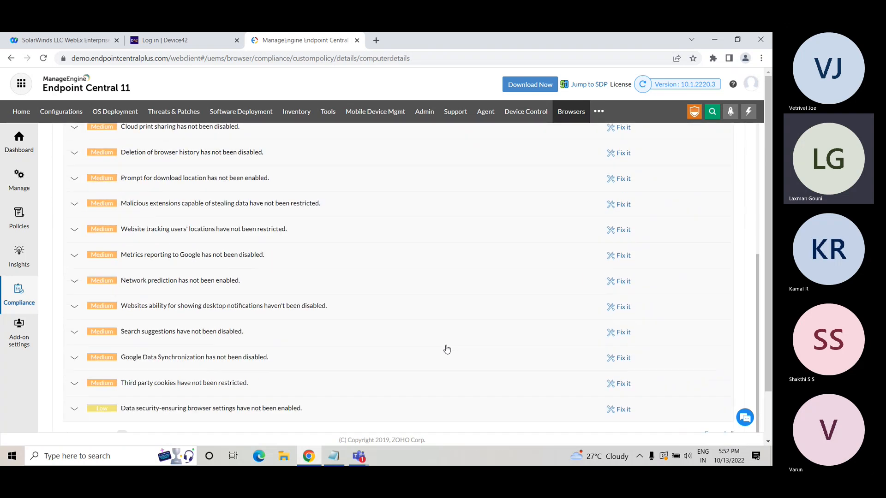
scroll(447, 349, "down", 1)
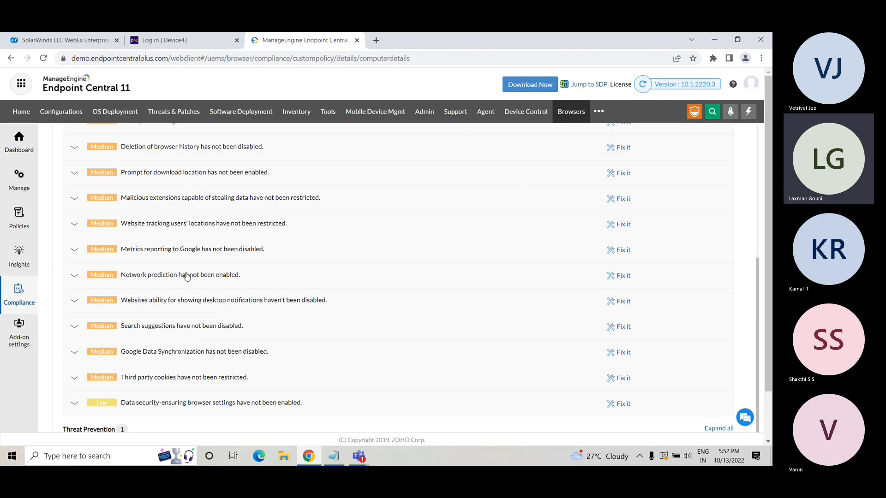
scroll(199, 361, "down", 1)
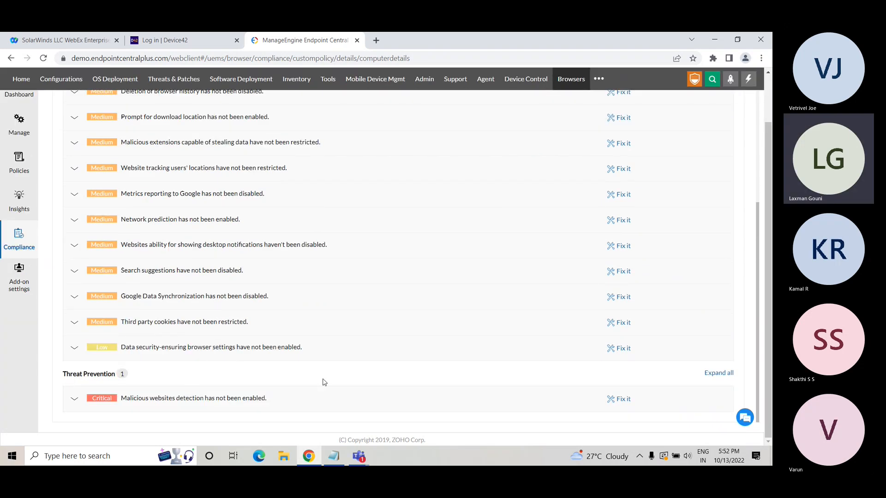
left_click_drag(195, 400, 252, 400)
left_click_drag(156, 325, 234, 322)
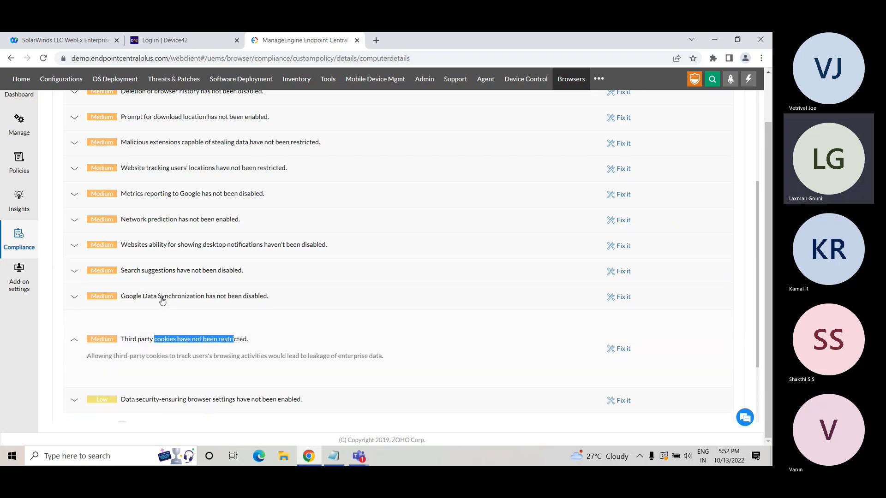
left_click_drag(162, 300, 261, 298)
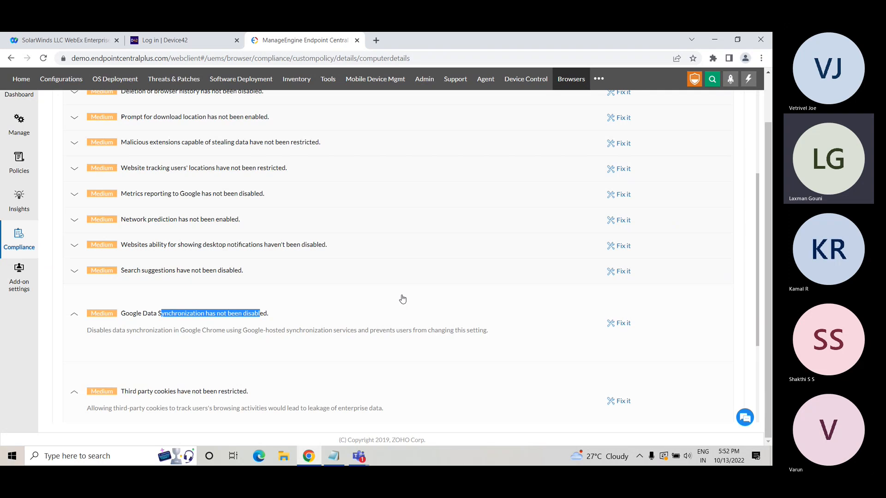
scroll(403, 299, "up", 5)
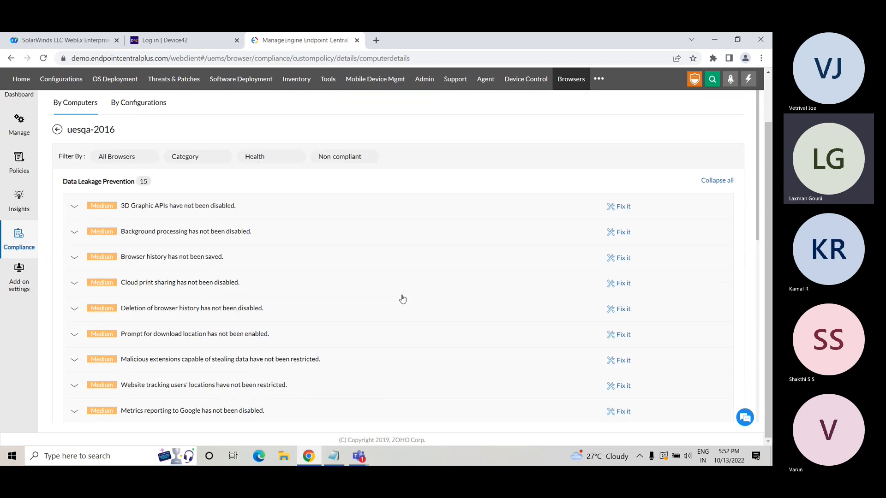
left_click(58, 133)
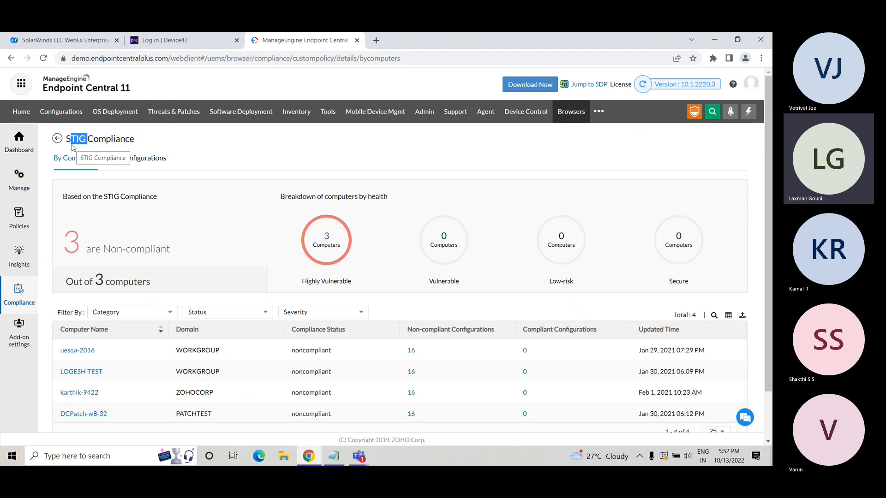
left_click(57, 139)
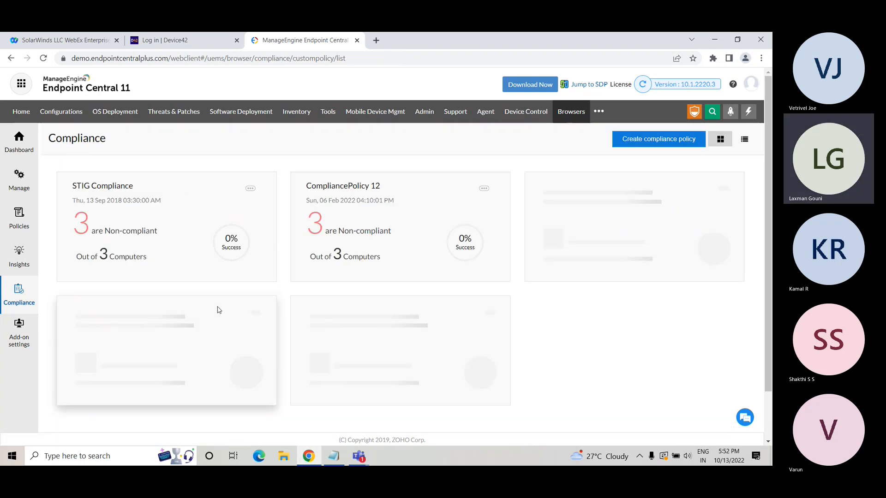
- Open the compliance policy creation form and examine its Threat Prevention and Data Leakage Prevention rules
left_click(660, 141)
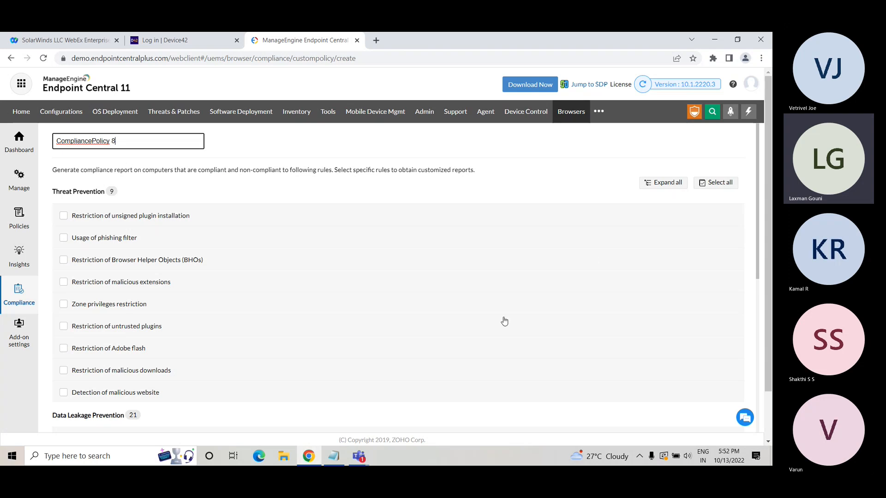
scroll(504, 322, "down", 4)
scroll(504, 322, "down", 5)
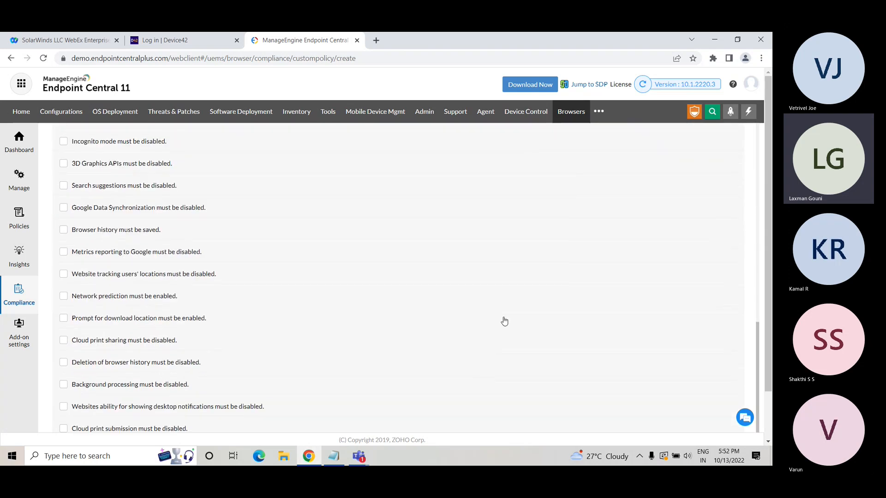
scroll(766, 334, "down", 2)
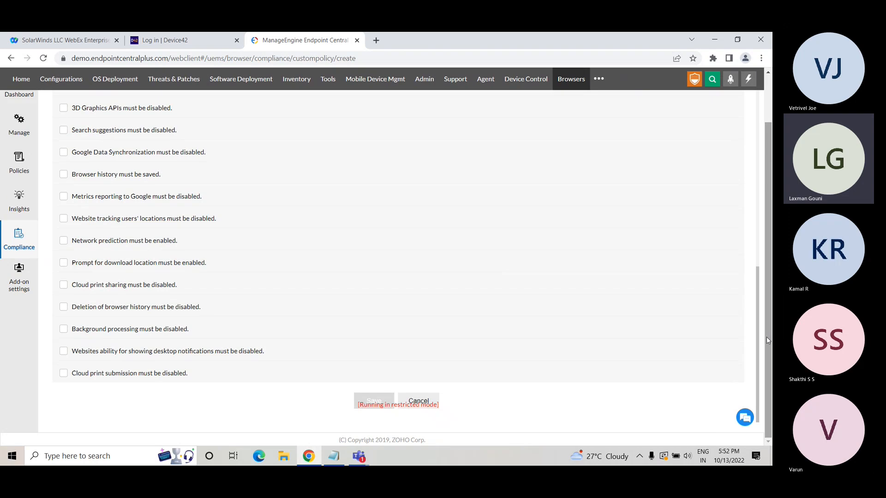
- Leave the new compliance policy form and open the App Ctrl module's dashboard
scroll(767, 337, "up", 1)
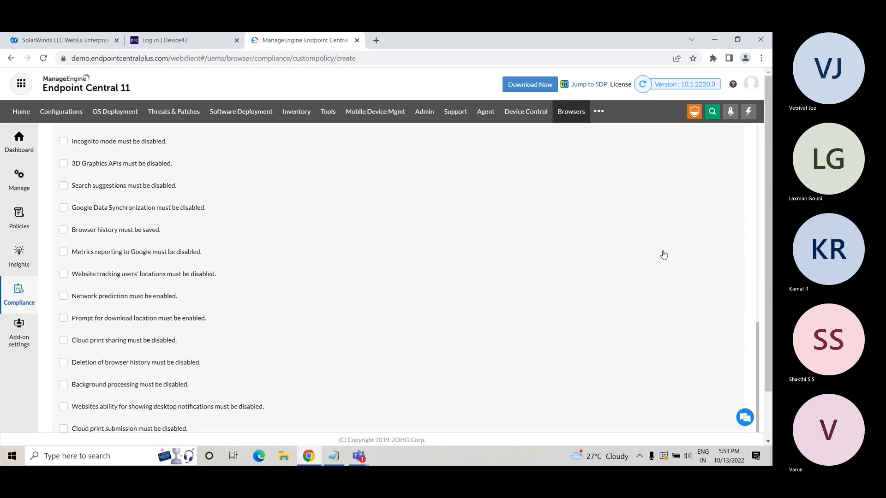
left_click(599, 112)
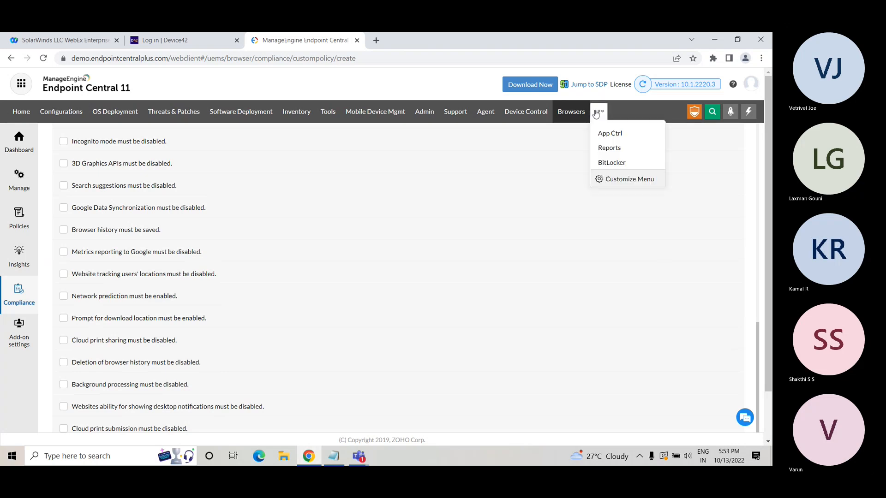
left_click(624, 134)
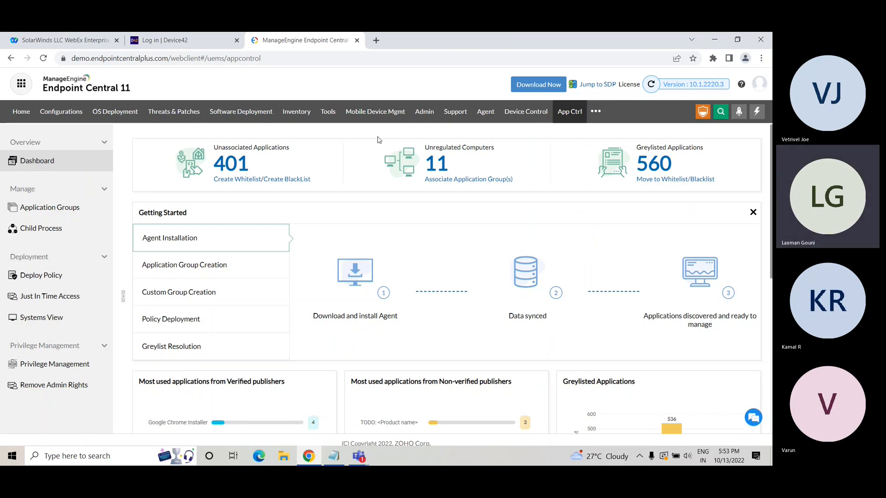
- Open the Inventory module in a separate browser tab and collapse Views and Actions / Settings, leaving the Application Control entries shown
right_click(302, 112)
left_click(355, 121)
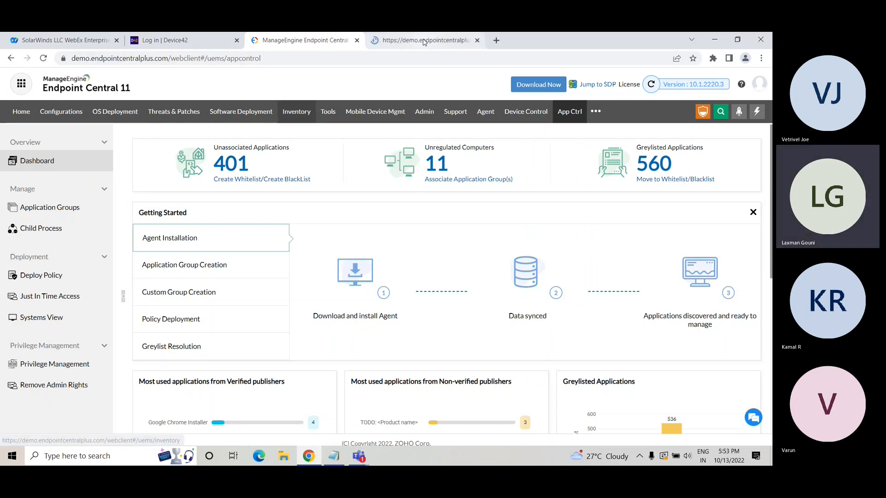
left_click(424, 41)
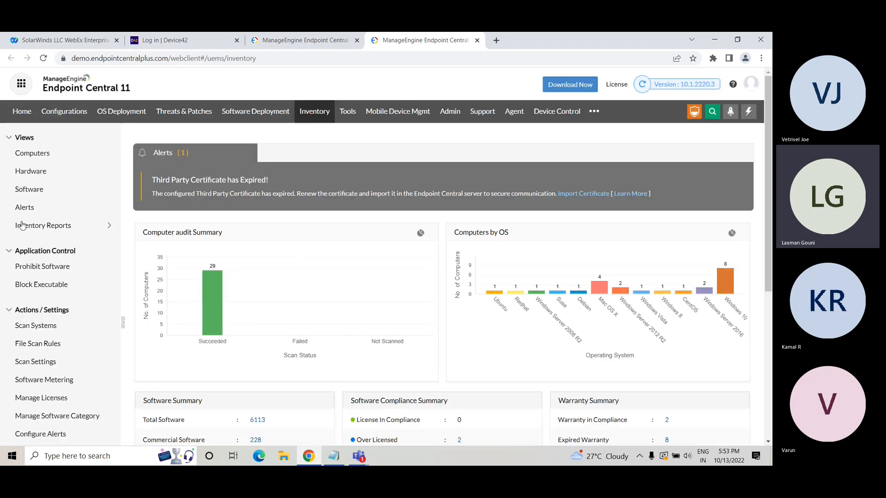
left_click(9, 138)
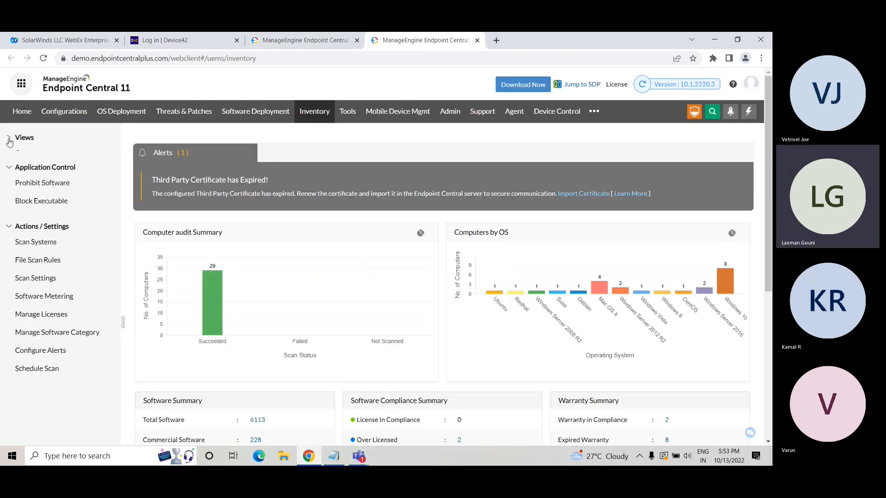
left_click(11, 222)
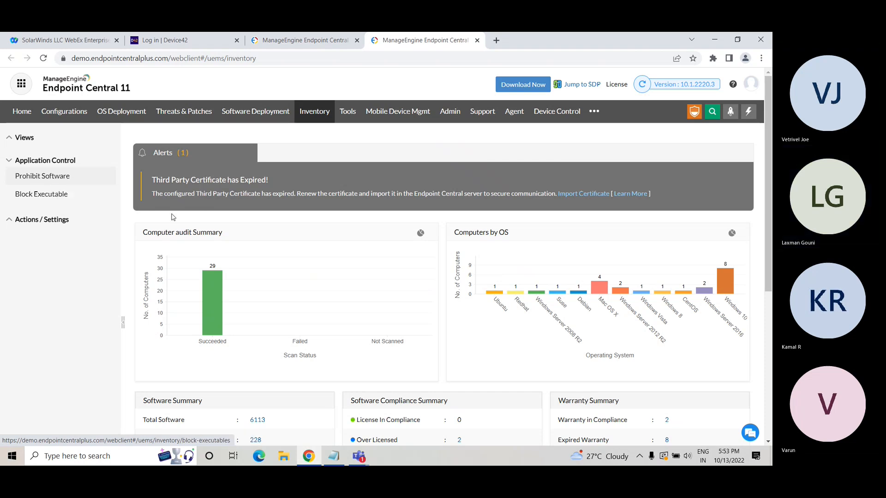
- Return to the App Ctrl dashboard, open the blacklist application group creation form and look through its vendor list
left_click(319, 41)
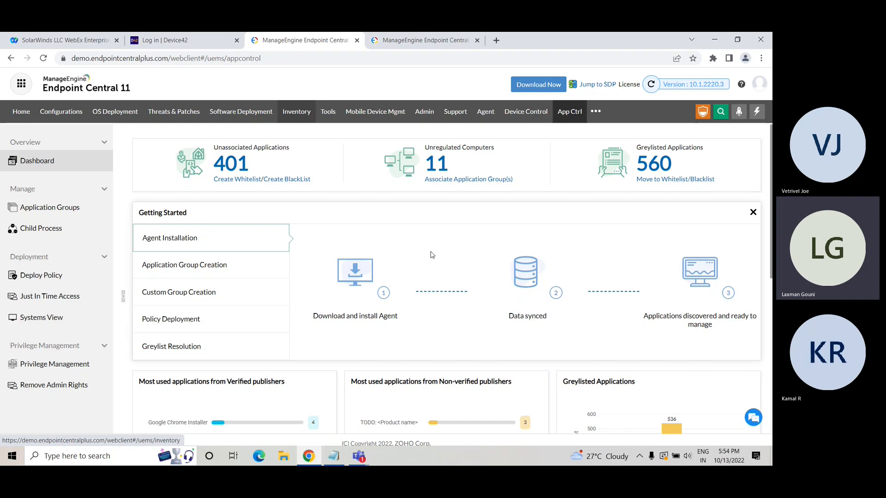
left_click(284, 182)
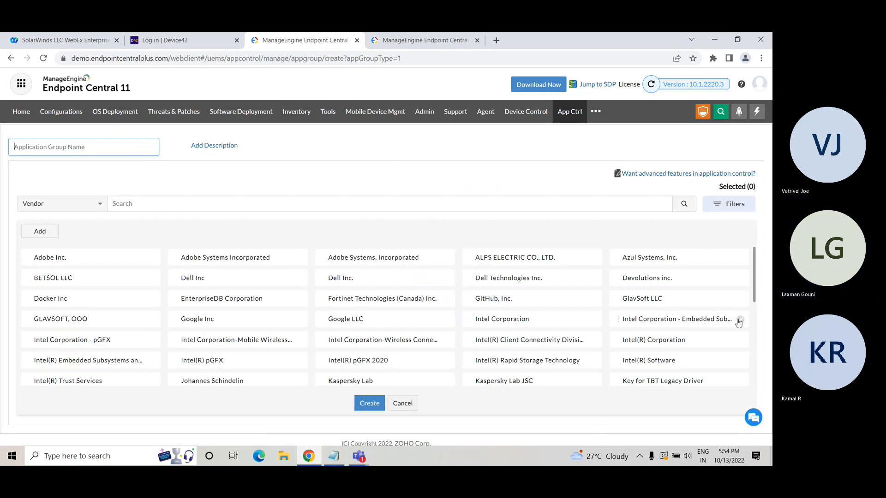
left_click_drag(755, 281, 763, 370)
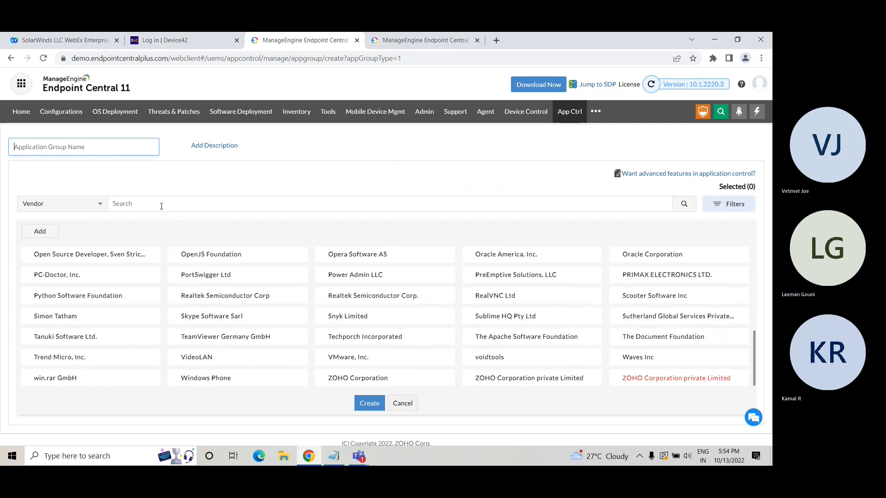
- Examine the application selection criteria available besides Vendor, then close the blacklist group form without creating the group
left_click(103, 210)
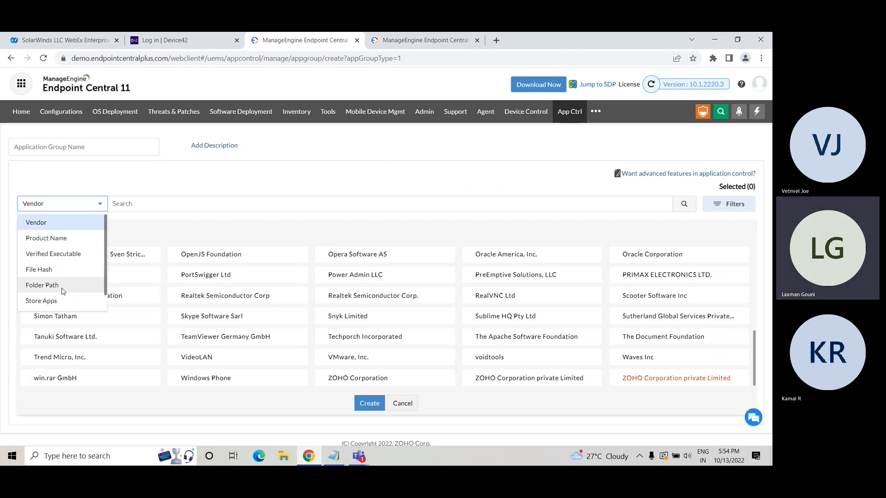
scroll(63, 291, "down", 1)
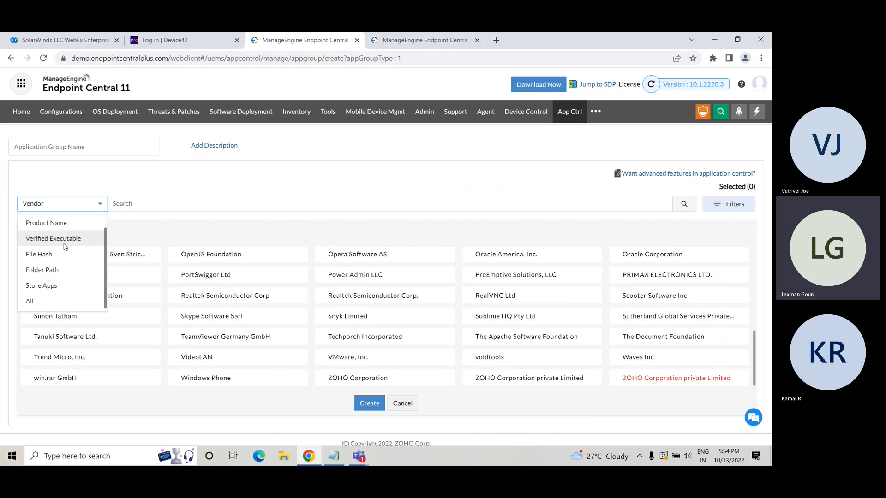
left_click(123, 180)
left_click(107, 145)
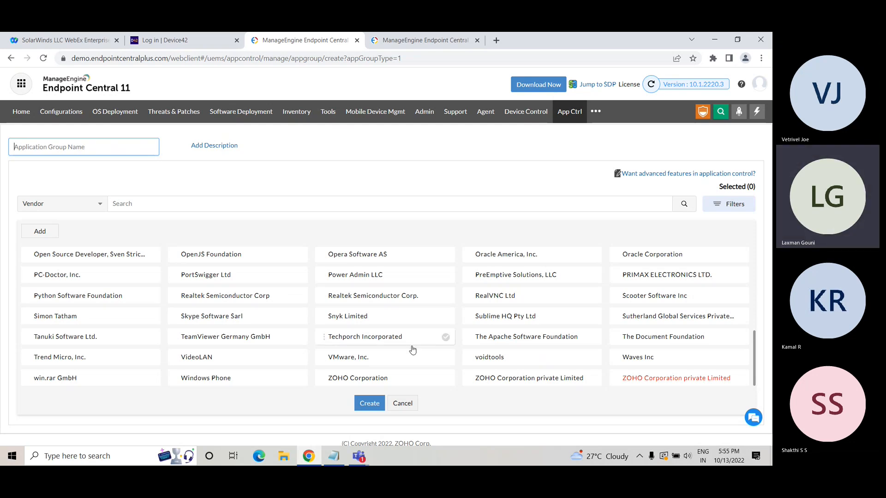
left_click(406, 404)
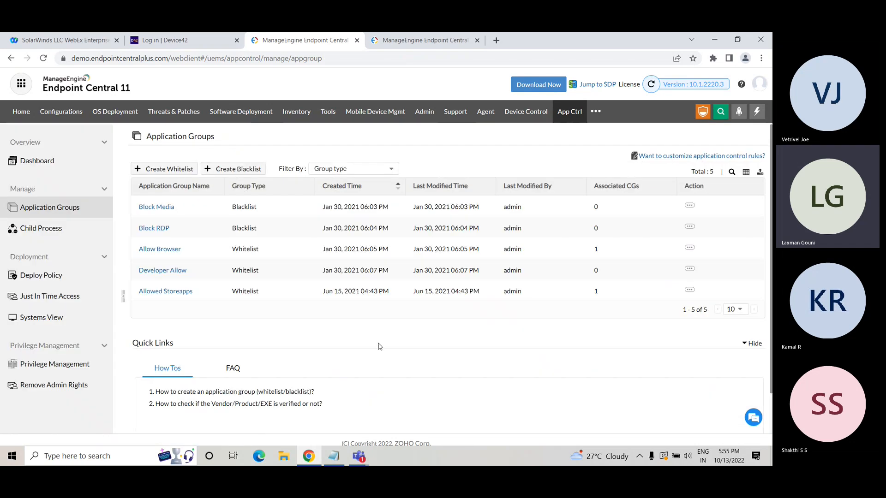
- Open the Associate Group form under Deploy Policy and look through its association, mode and notification settings
left_click(50, 282)
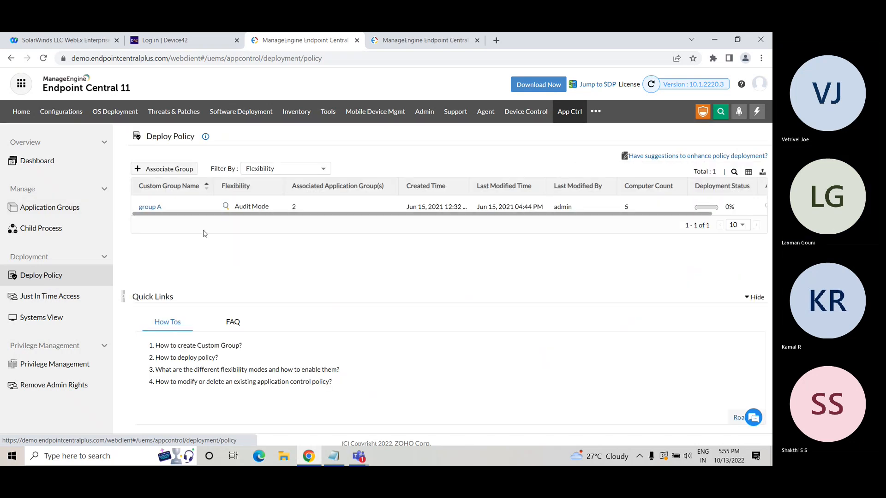
left_click(187, 169)
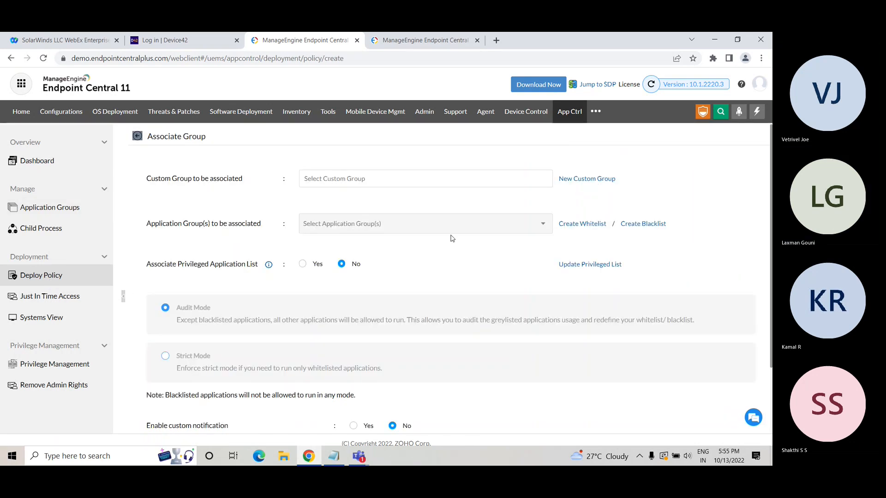
scroll(452, 238, "down", 2)
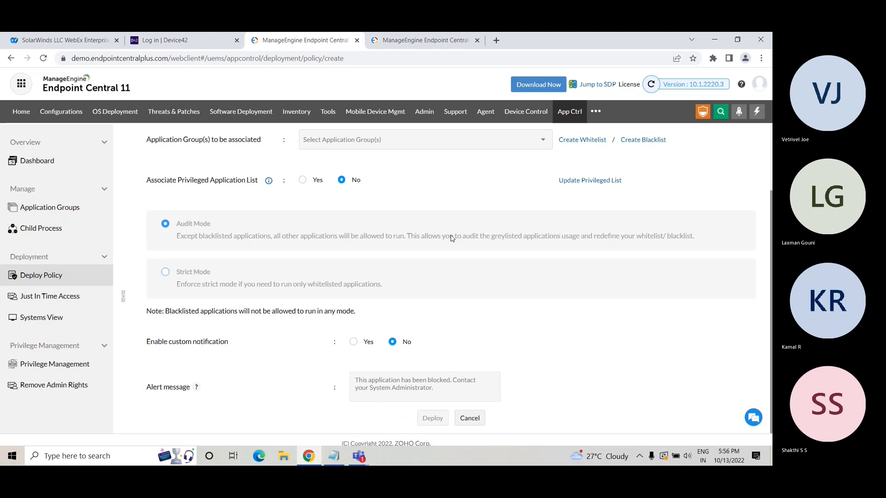
scroll(451, 237, "up", 1)
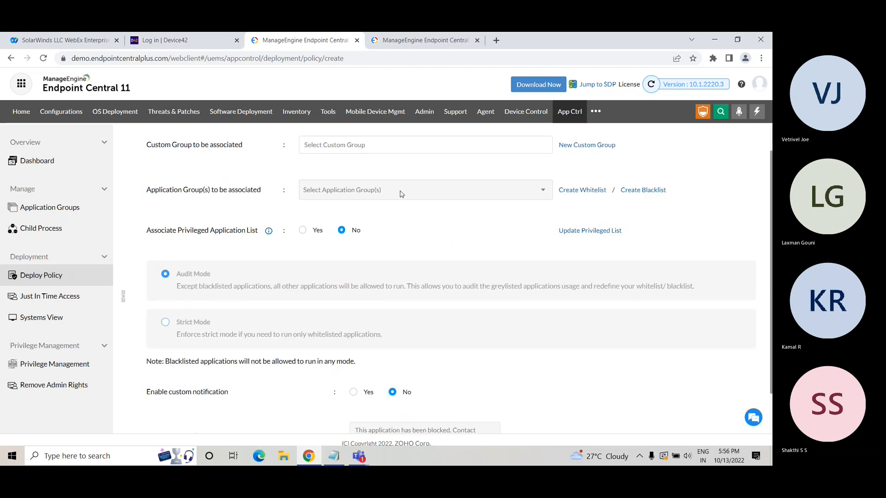
- Associate All Computers Group with all application groups: Allow Browser, Allowed Storeapps, Block Media, Block RDP and Developer Allow
left_click(374, 146)
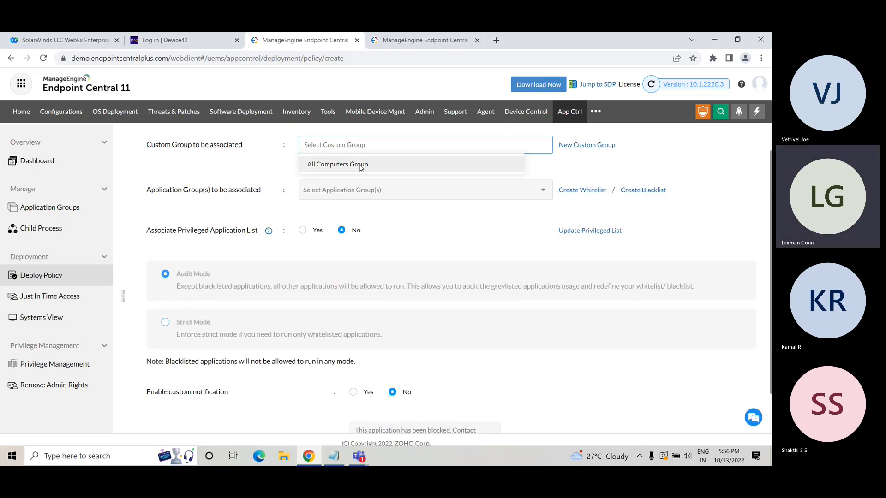
left_click(369, 165)
left_click(369, 187)
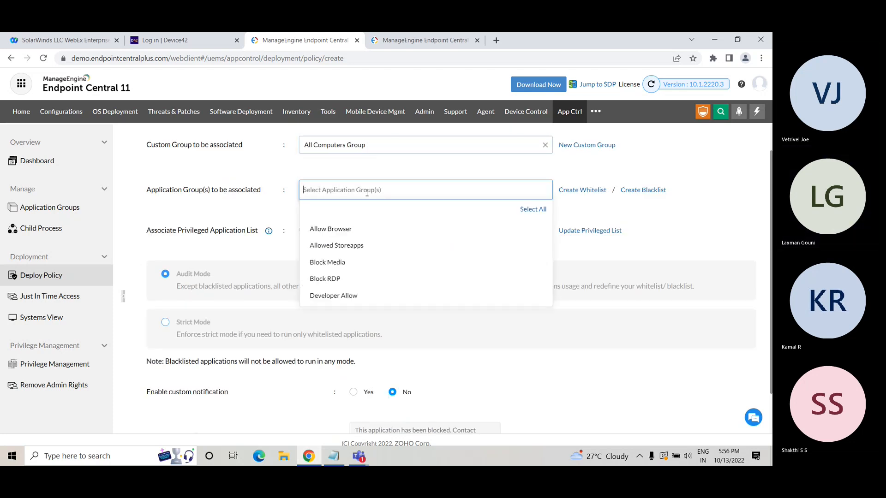
left_click(342, 231)
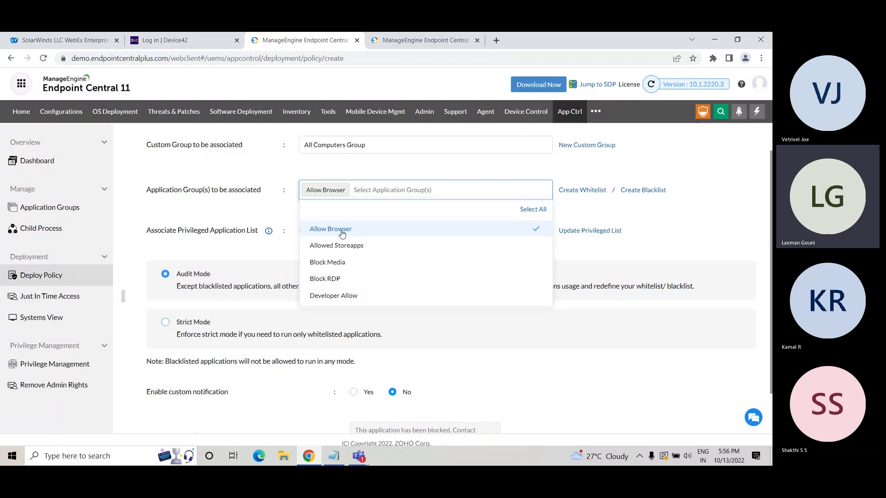
left_click(340, 263)
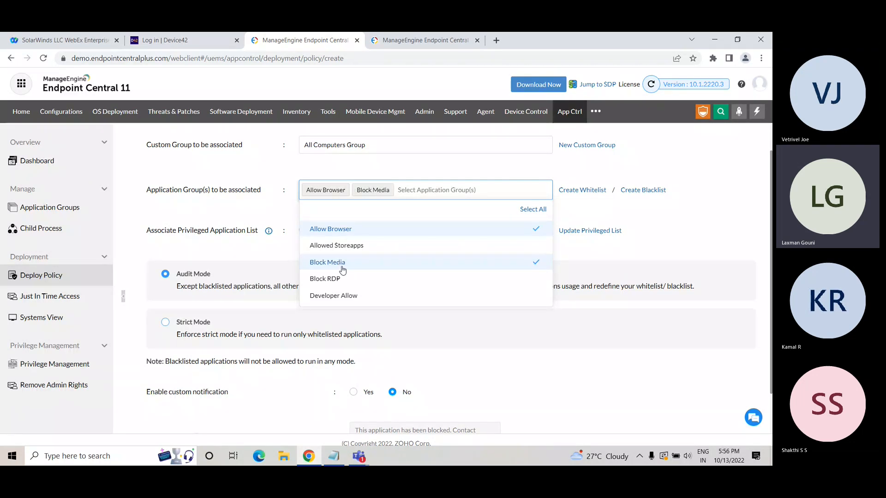
left_click(336, 281)
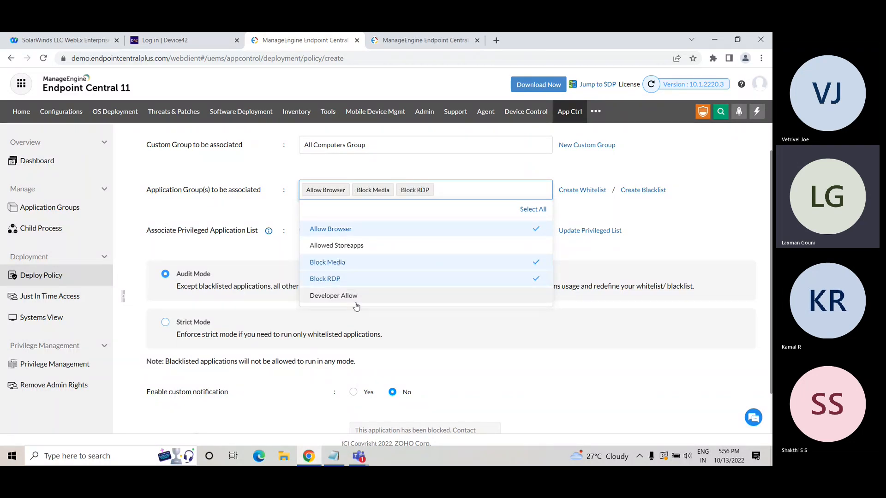
left_click(347, 298)
left_click(354, 248)
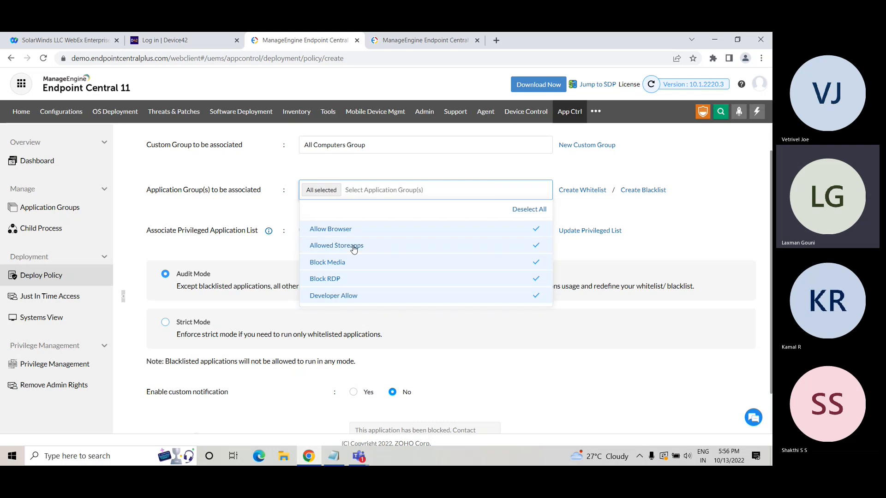
left_click(279, 211)
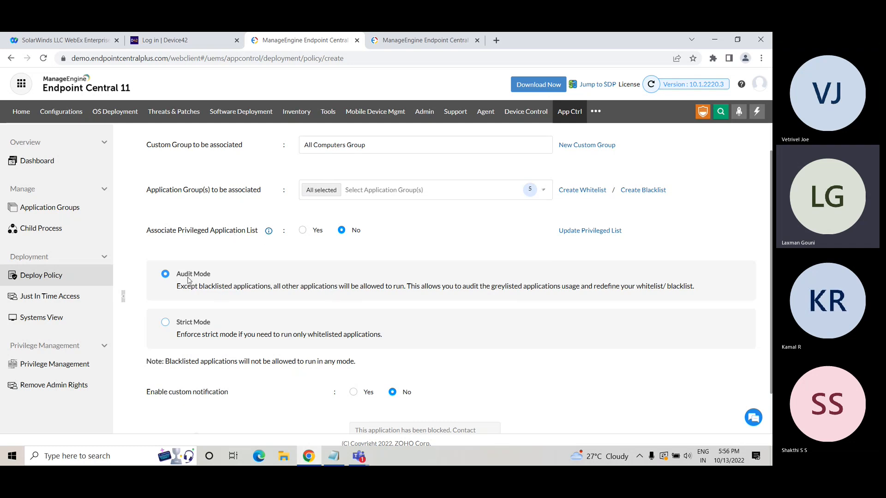
- Compare the Audit Mode and Strict Mode descriptions, switching to Strict Mode and back to Audit Mode
left_click_drag(185, 274, 224, 276)
left_click_drag(187, 323, 200, 324)
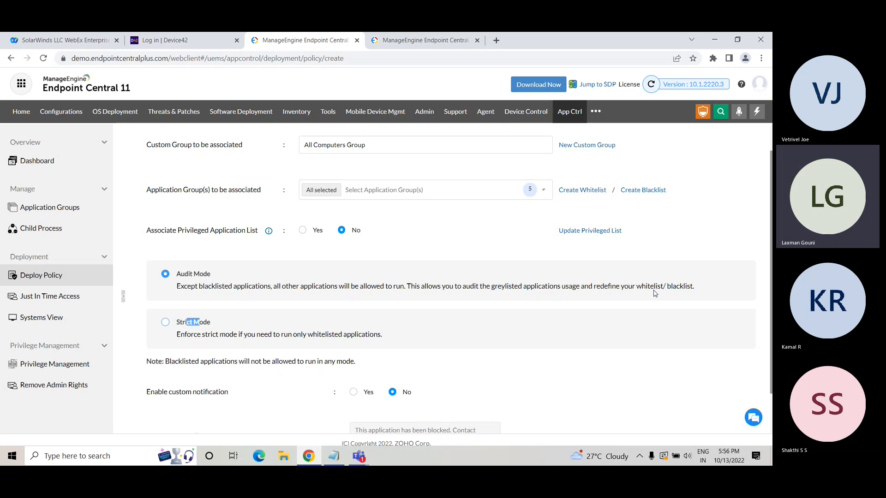
left_click_drag(683, 290, 597, 293)
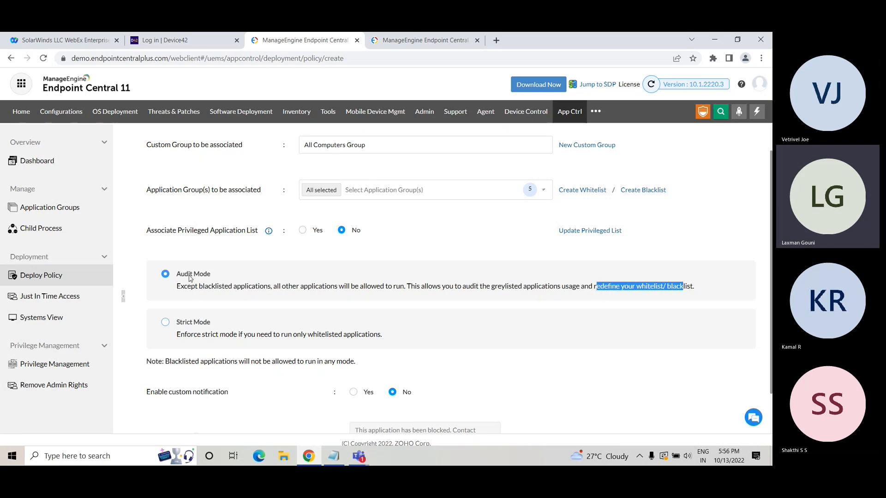
left_click_drag(186, 275, 327, 301)
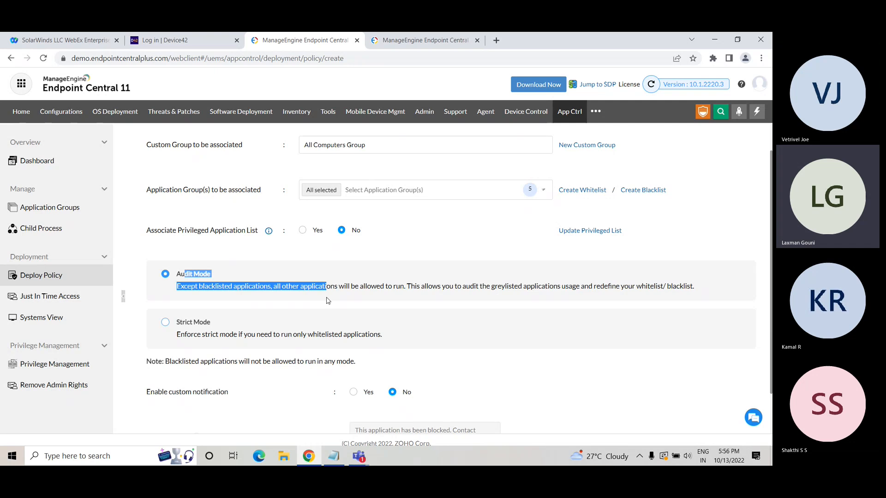
left_click(166, 325)
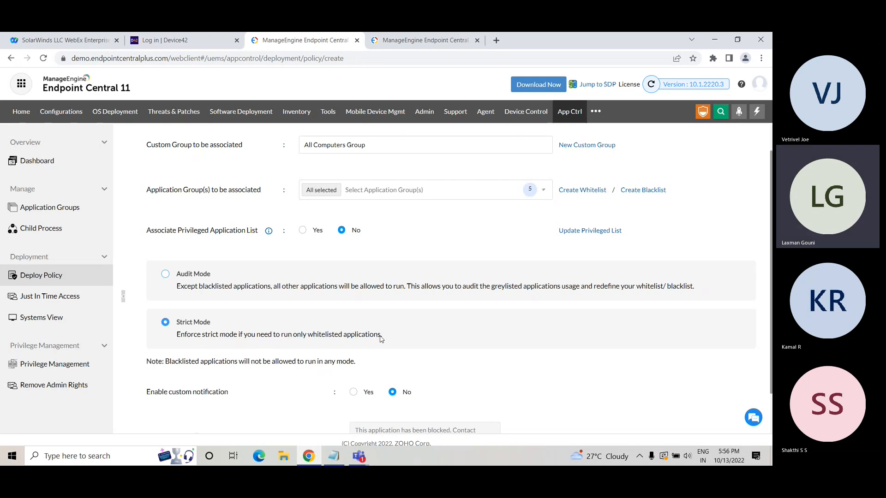
left_click_drag(381, 339, 177, 340)
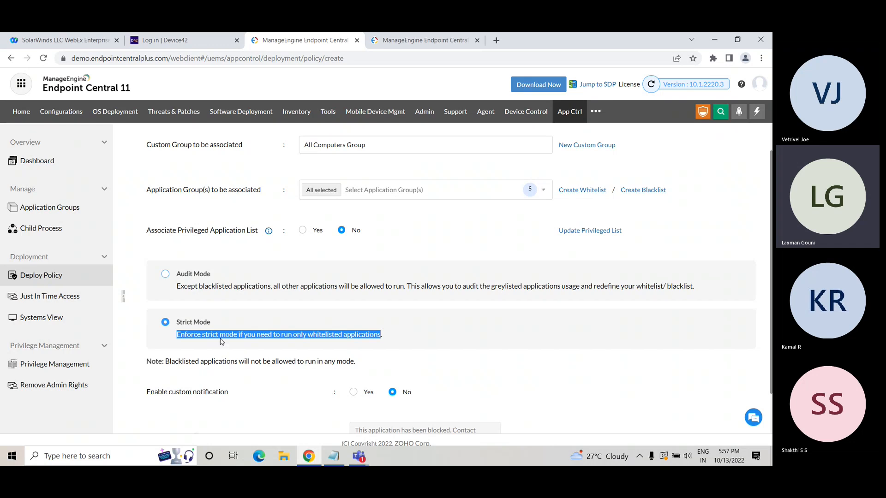
left_click(166, 275)
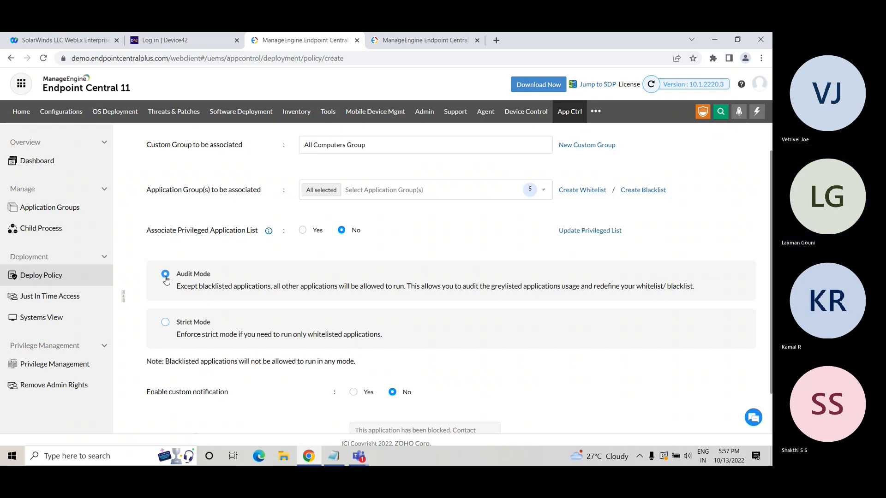
- Enable the custom notification and try to deploy the policy, keeping the default alert message
scroll(167, 279, "down", 1)
left_click(353, 342)
left_click(375, 379)
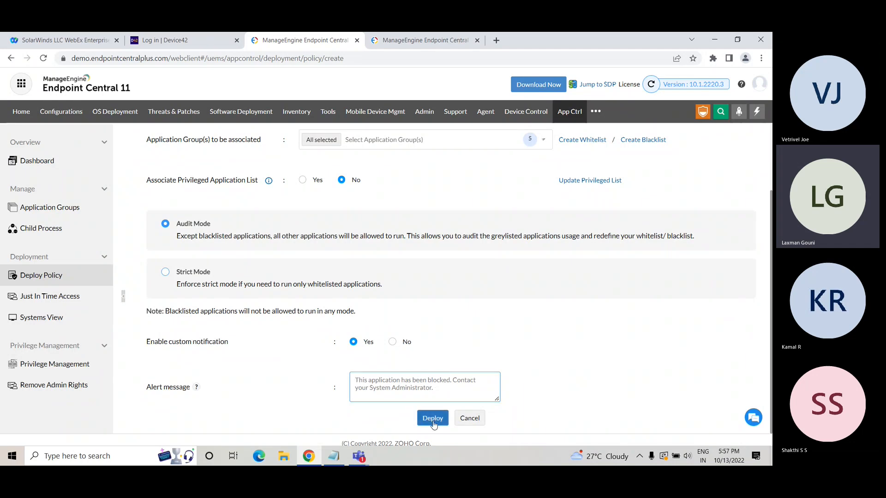
left_click(433, 419)
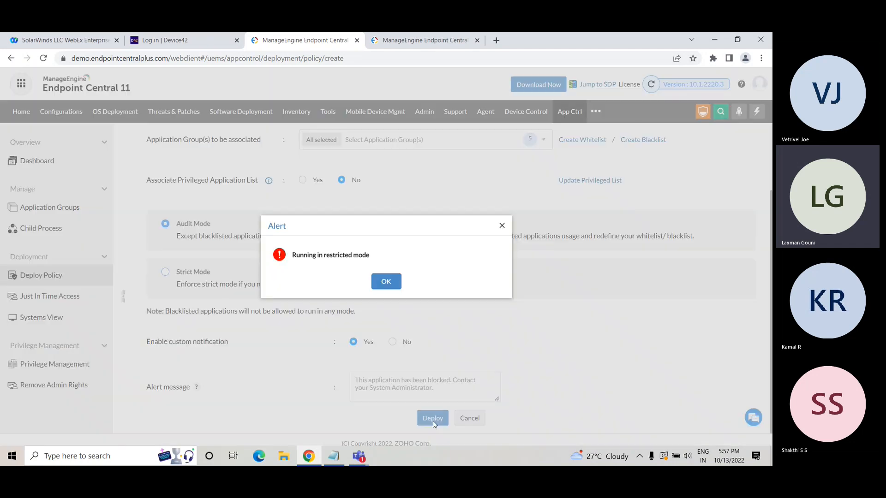
left_click(502, 226)
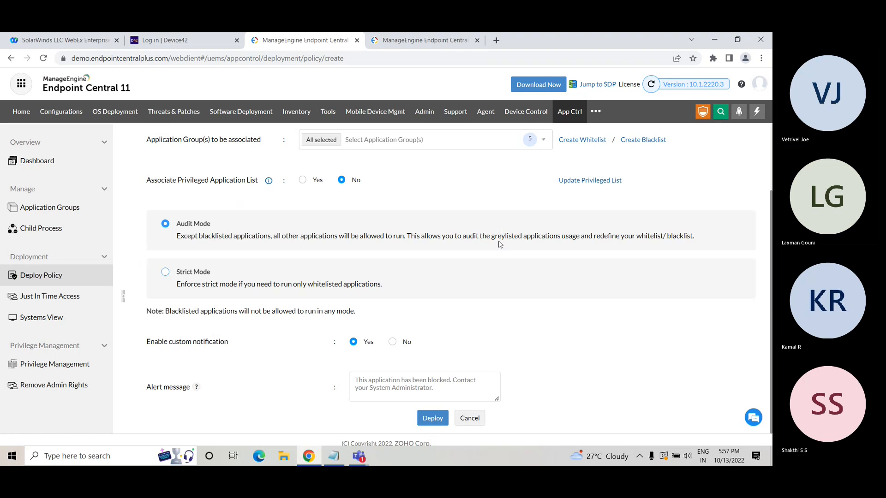
- Return to the App Ctrl dashboard and review its most used, greylisted, blacklisted and privileged application summaries
scroll(499, 249, "up", 1)
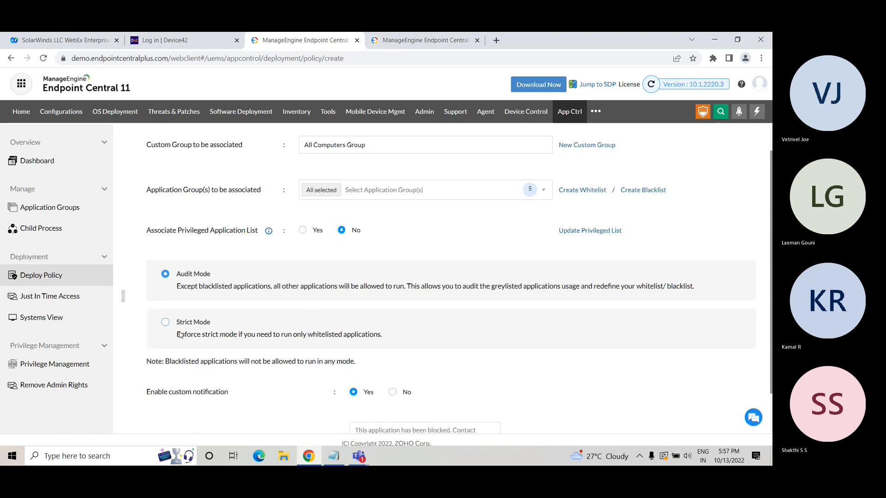
left_click(39, 168)
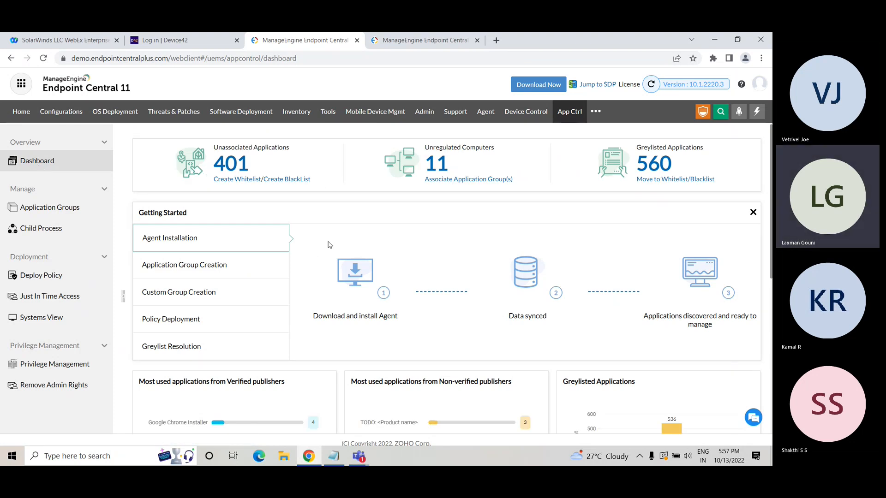
scroll(595, 308, "down", 4)
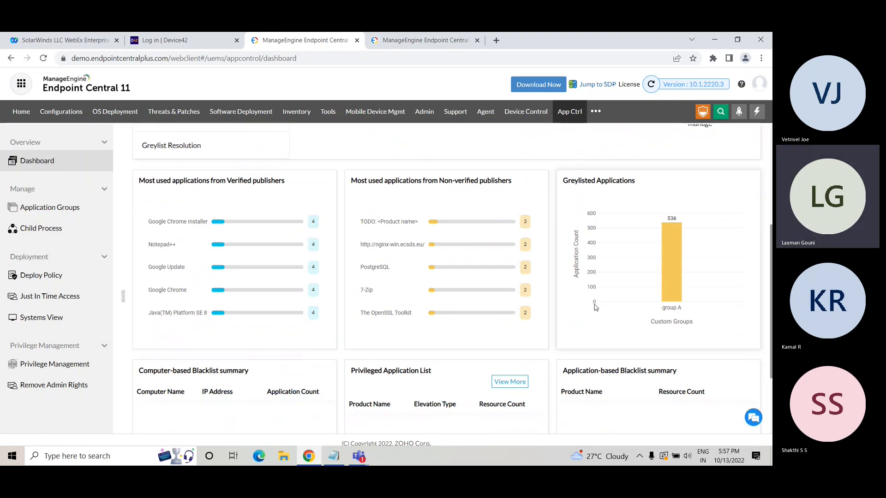
scroll(595, 308, "down", 2)
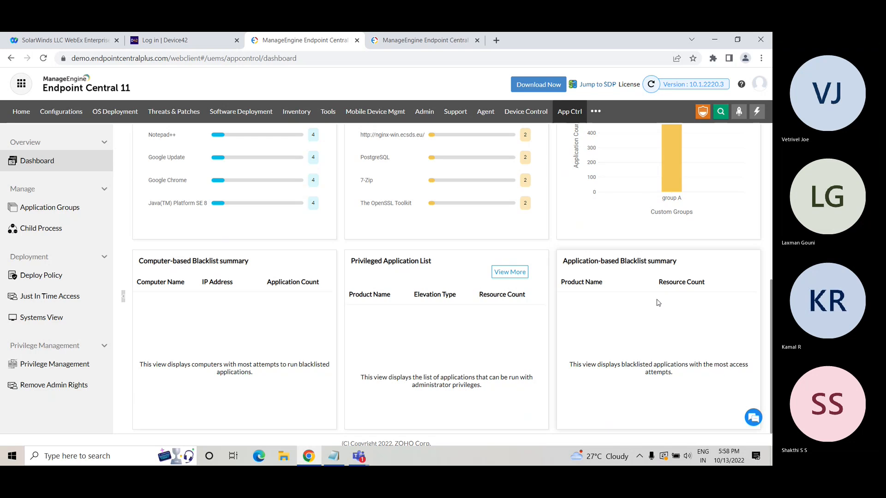
- Open the BitLocker module and view its dashboard and the Managed Systems list
left_click(597, 113)
left_click(618, 165)
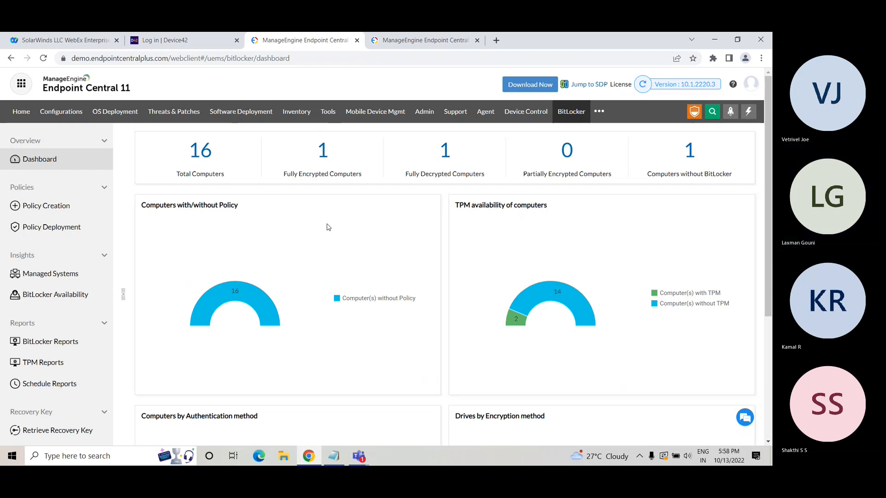
left_click(60, 279)
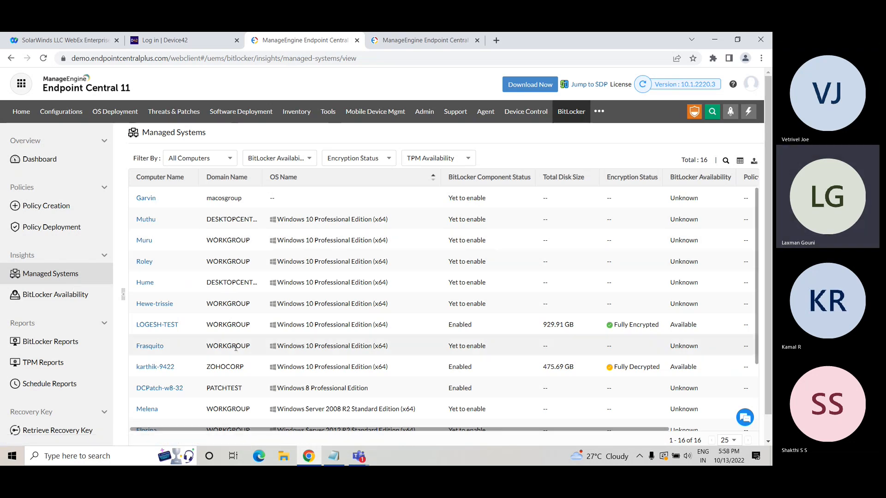
- Open the BitLocker summary of the ZOHOCORP domain computer and examine its encryption status, TPM and per-drive details
left_click(157, 369)
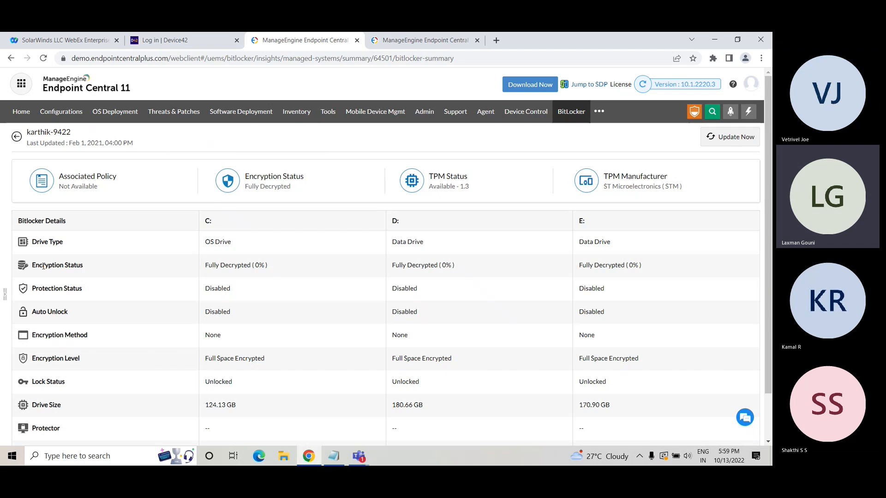
left_click_drag(44, 267, 82, 266)
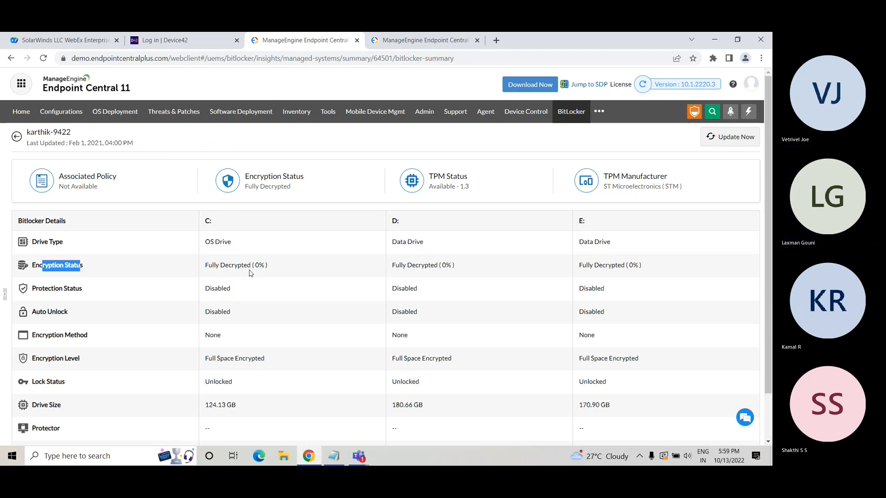
scroll(249, 273, "down", 1)
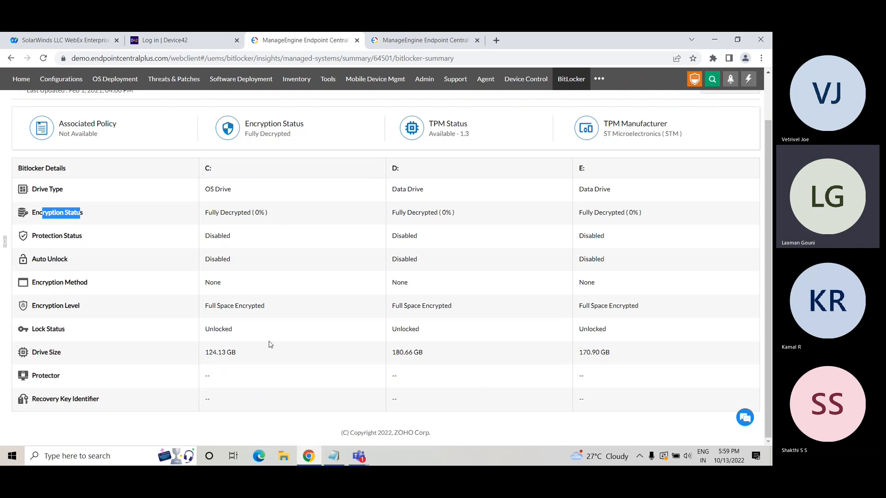
scroll(275, 343, "up", 1)
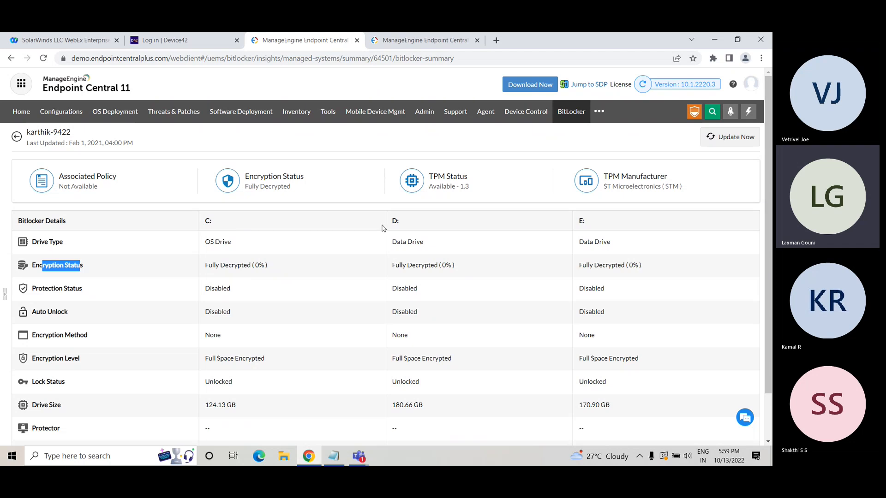
left_click_drag(47, 133, 91, 145)
left_click(95, 178)
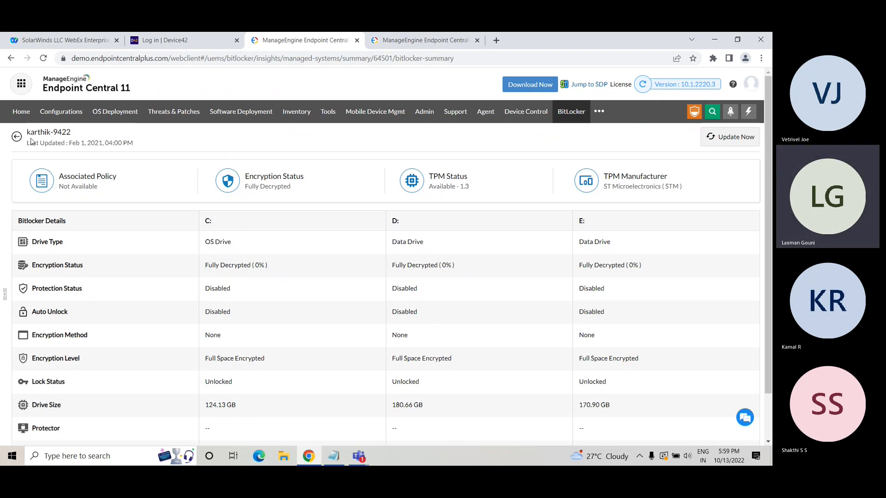
- Leave the computer's BitLocker summary and open Retrieve Recovery Key to view its identifier and computer search options
left_click(16, 136)
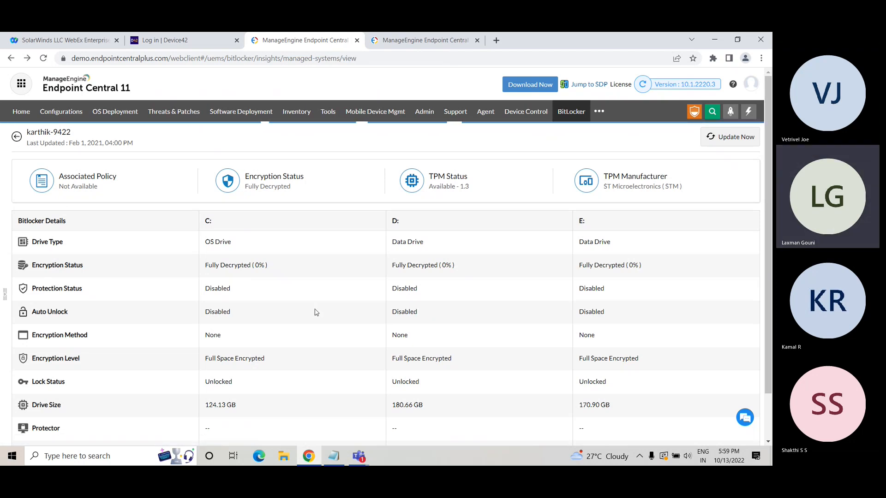
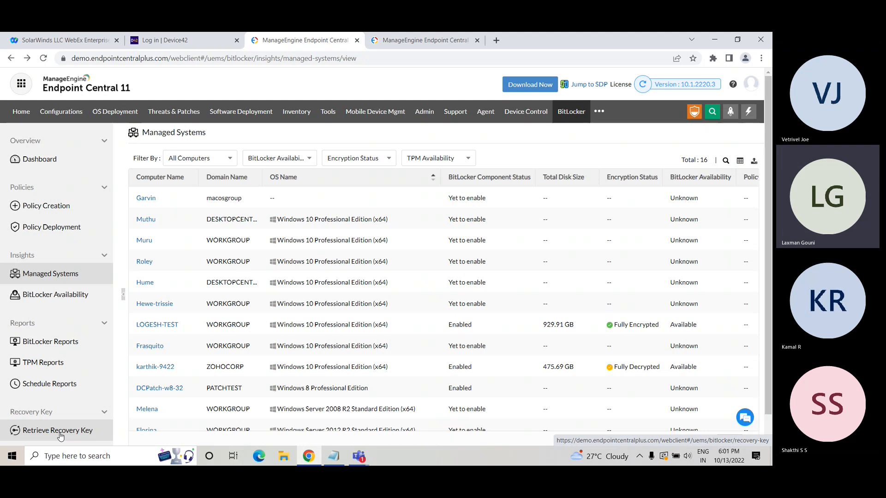
left_click(60, 435)
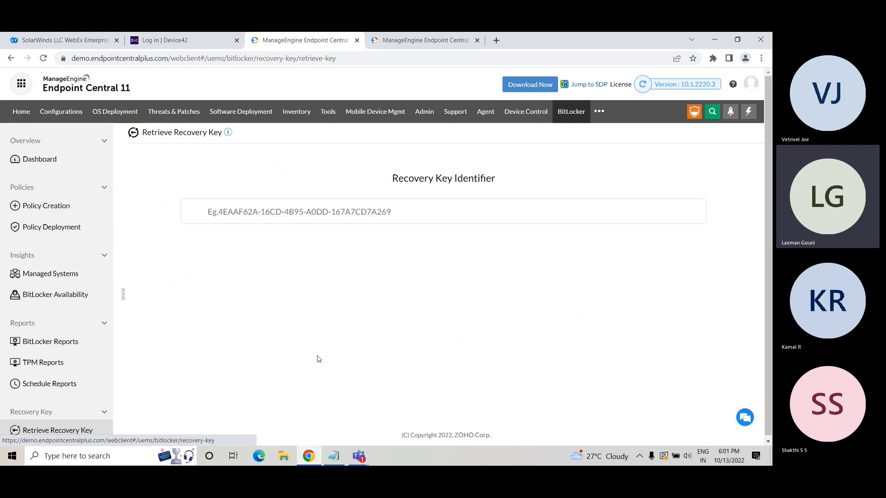
left_click(210, 210)
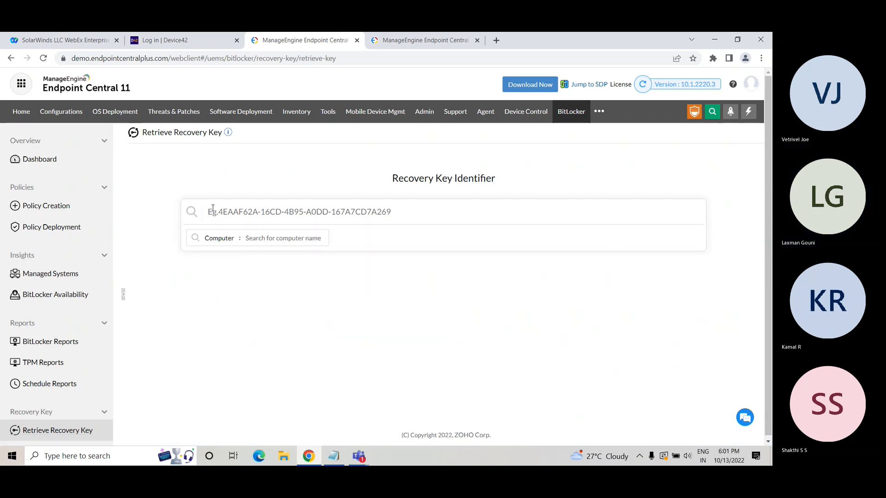
- Start a new BitLocker policy and examine its drive encryption setting and the authentication types for machines with TPM
left_click(53, 210)
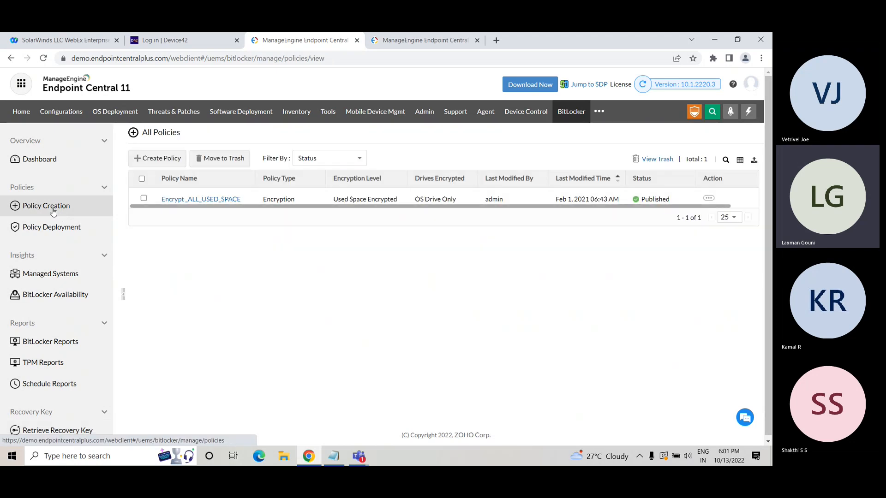
left_click(175, 160)
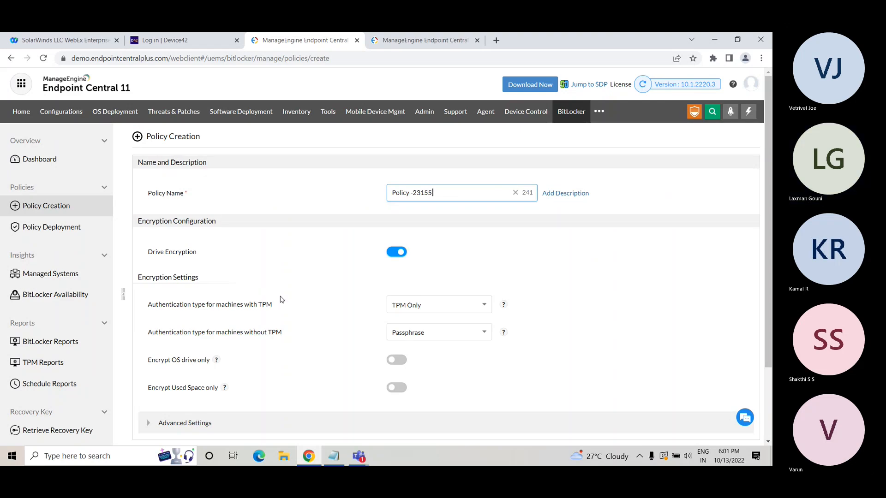
scroll(281, 299, "down", 2)
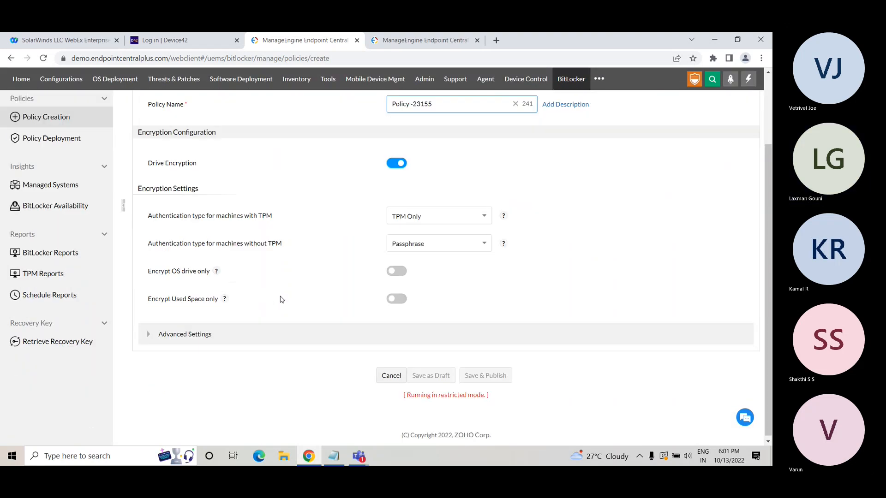
left_click(391, 169)
left_click(398, 162)
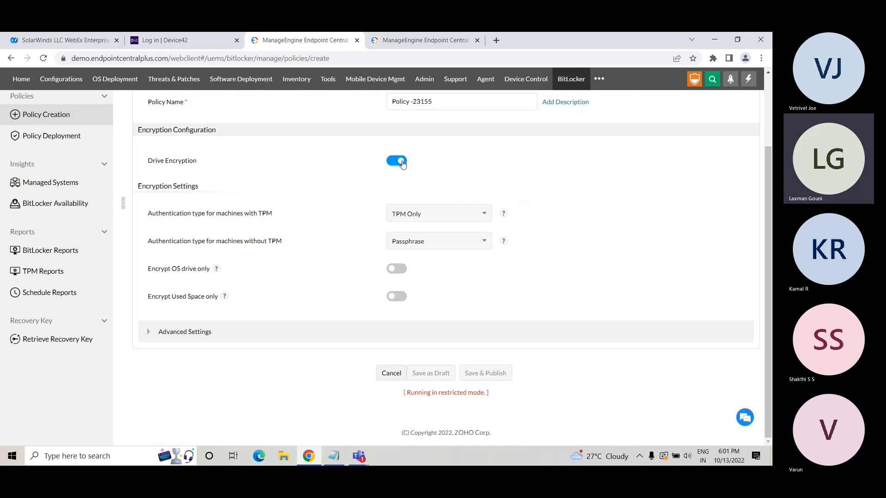
left_click(445, 218)
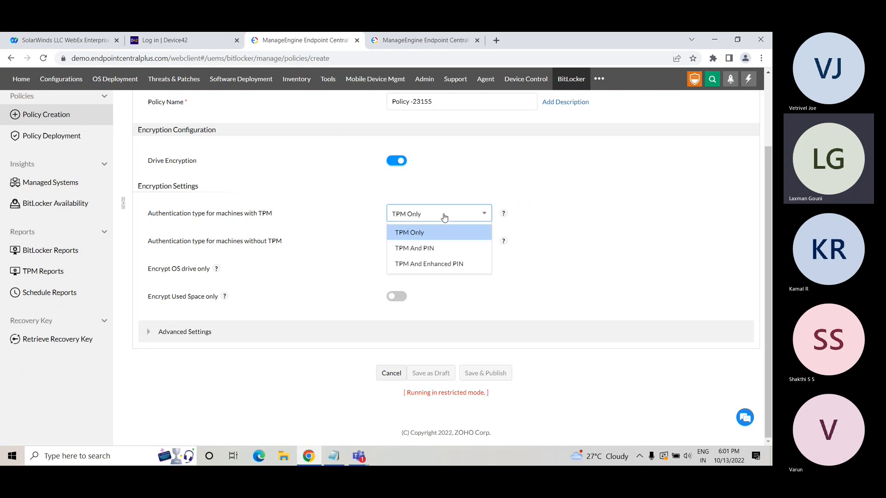
left_click(470, 221)
left_click(461, 239)
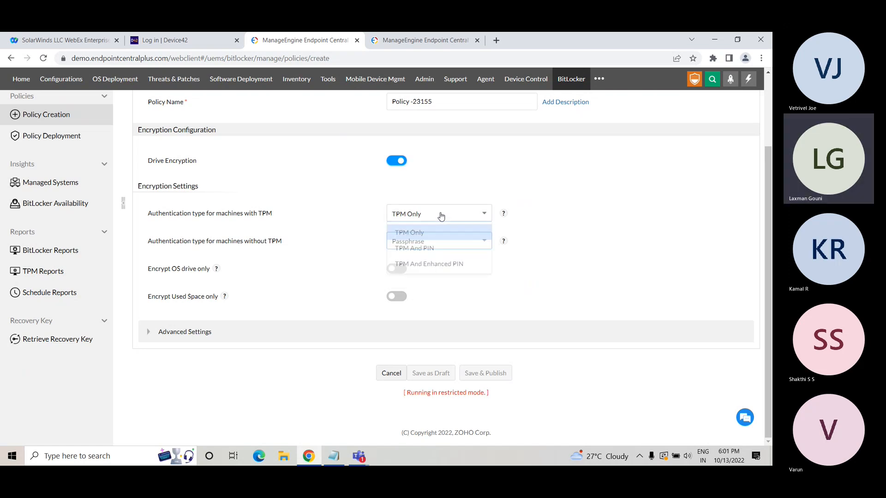
left_click(537, 253)
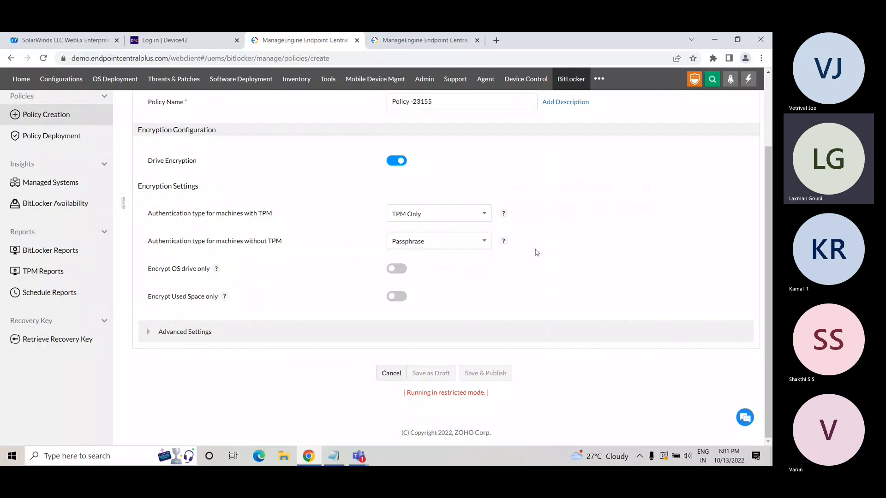
- Enable Encrypt OS drive only and Encrypt Used Space only, and review the policy's advanced restart and recovery key settings
left_click_drag(164, 269, 196, 271)
left_click_drag(170, 297, 217, 297)
left_click(147, 334)
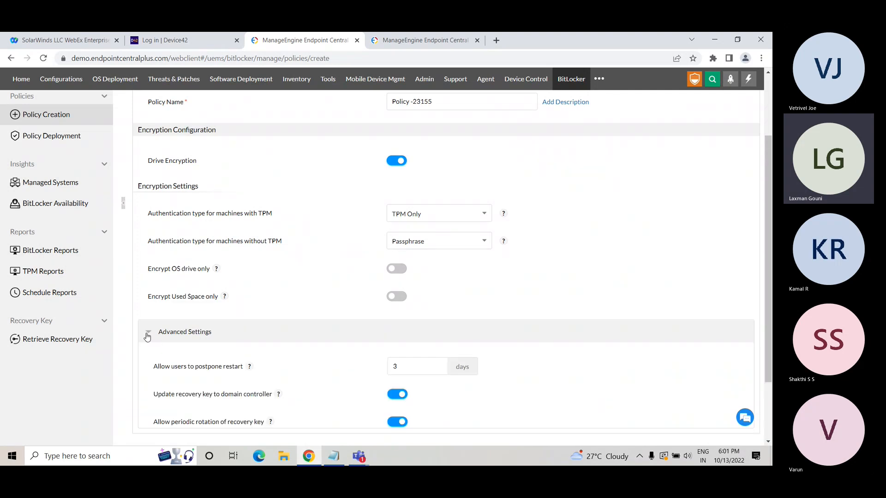
left_click(400, 297)
left_click(398, 269)
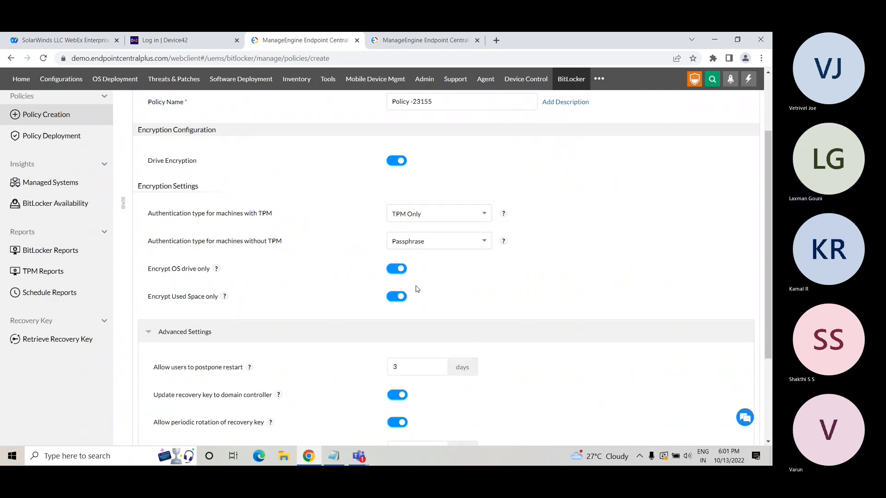
scroll(444, 301, "down", 2)
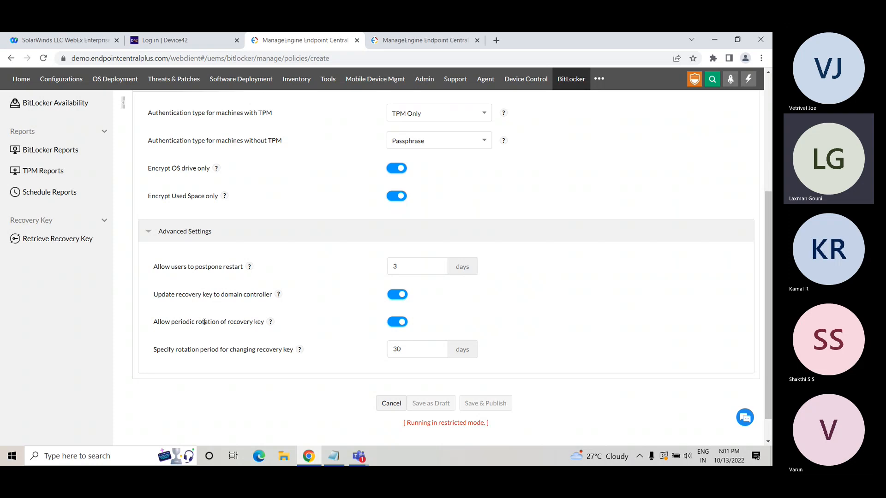
scroll(264, 323, "down", 1)
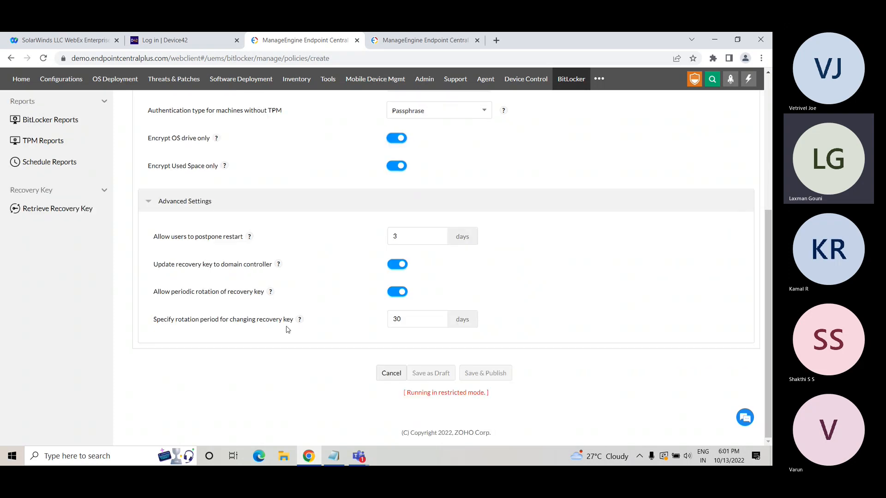
scroll(496, 376, "up", 5)
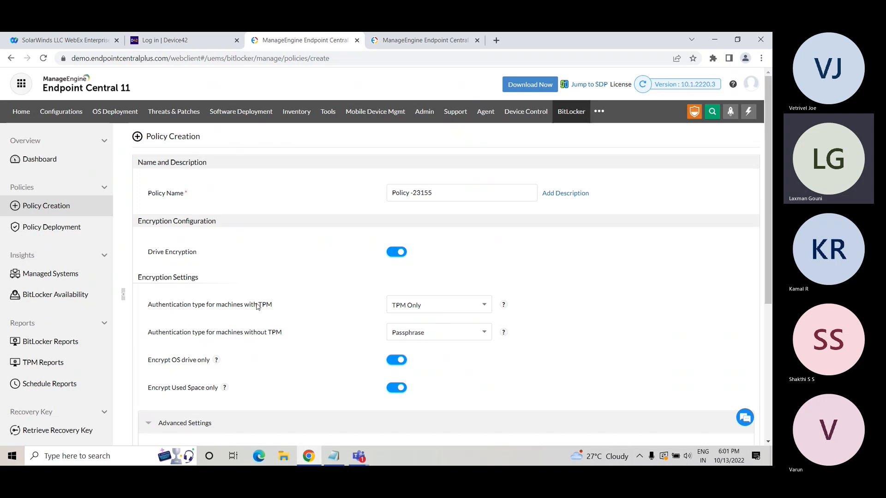
- Start a BitLocker policy deployment and view the available computer group and policy choices
left_click(59, 231)
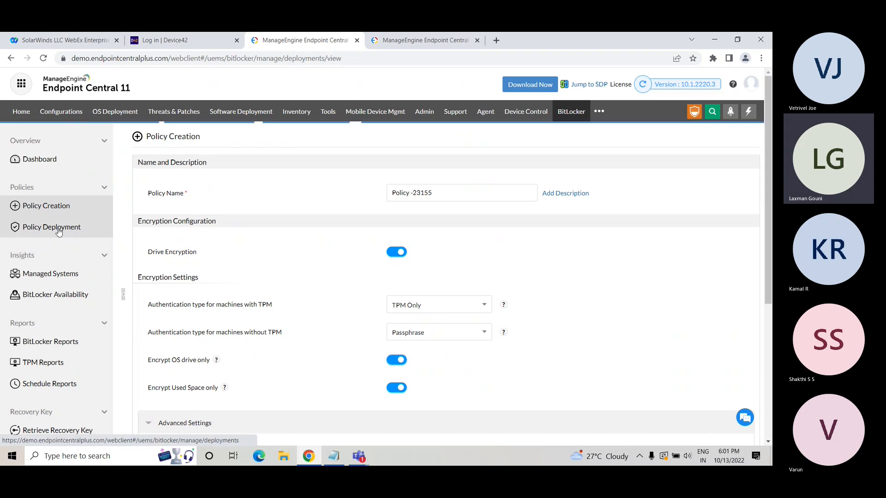
left_click(449, 342)
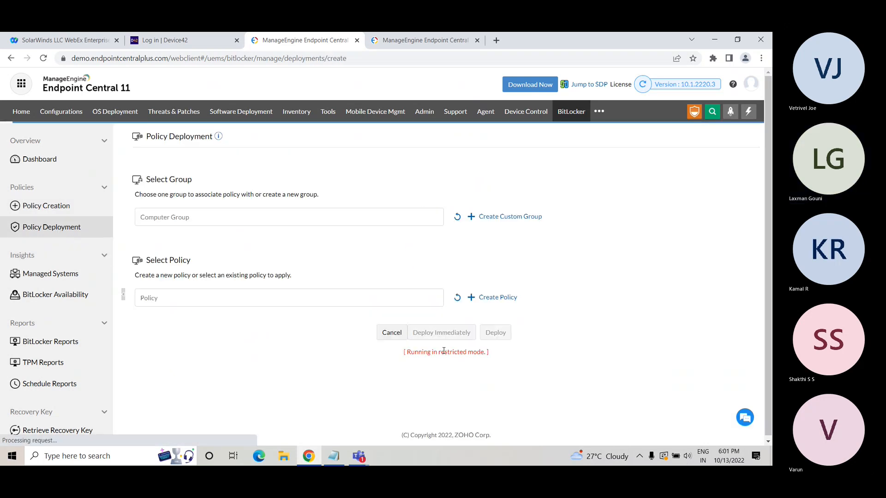
left_click(214, 213)
left_click(227, 303)
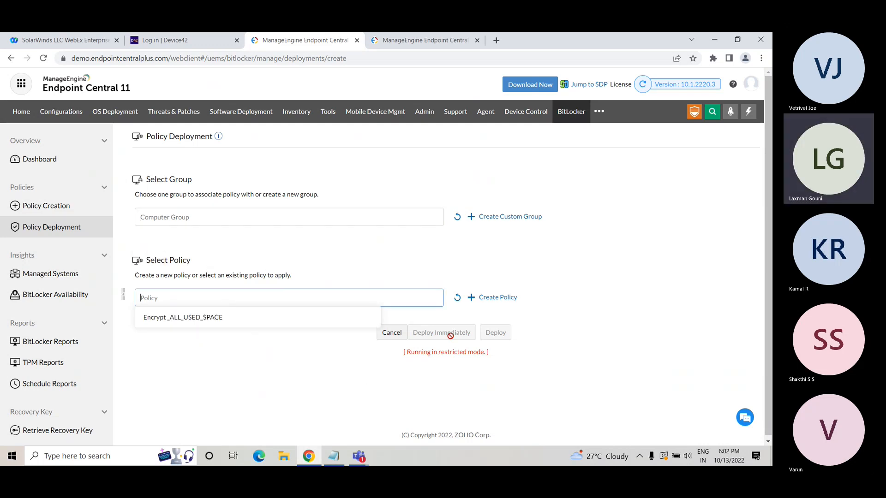
left_click(235, 354)
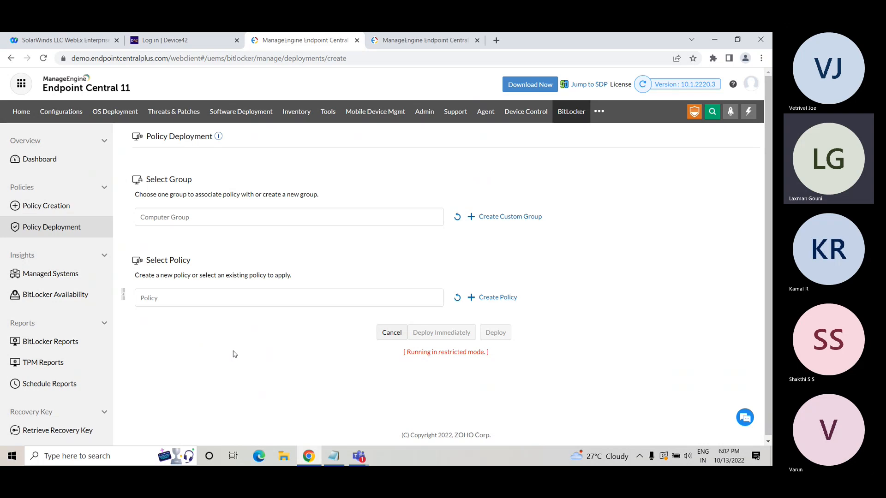
- Begin a recovery key search by computer name with "k", and return to the BitLocker dashboard
left_click(41, 432)
left_click(395, 211)
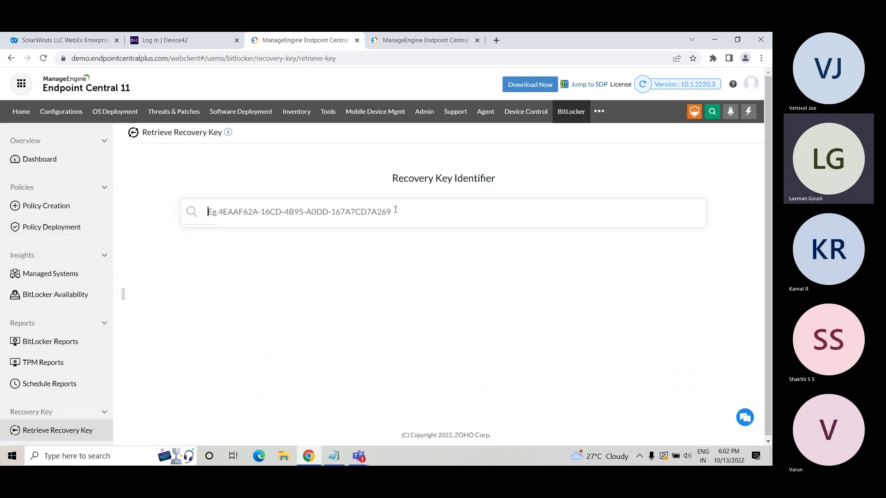
left_click(262, 239)
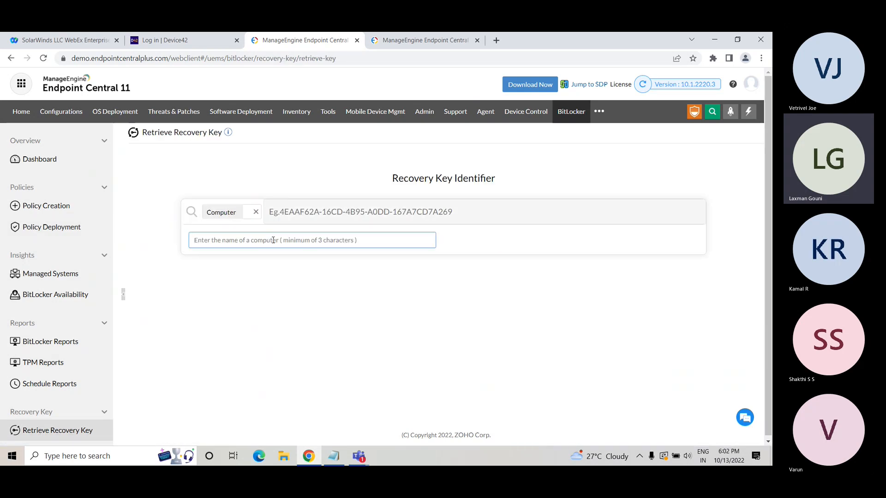
type("k")
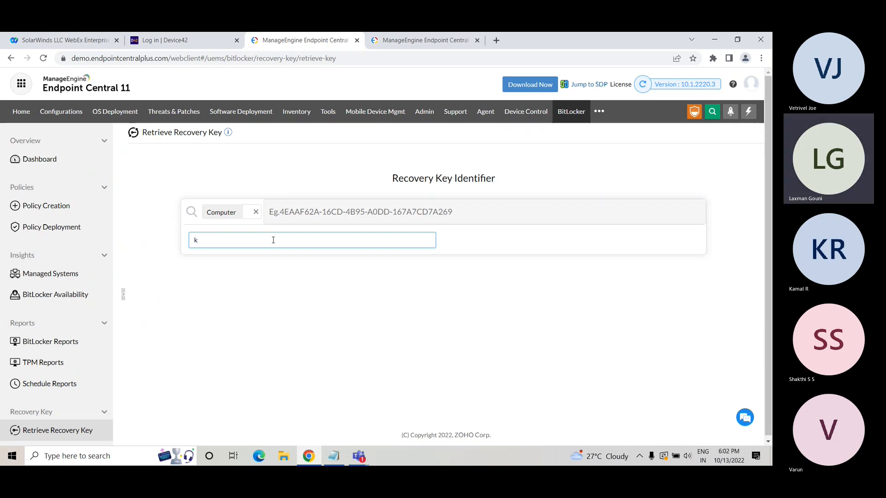
left_click(366, 217)
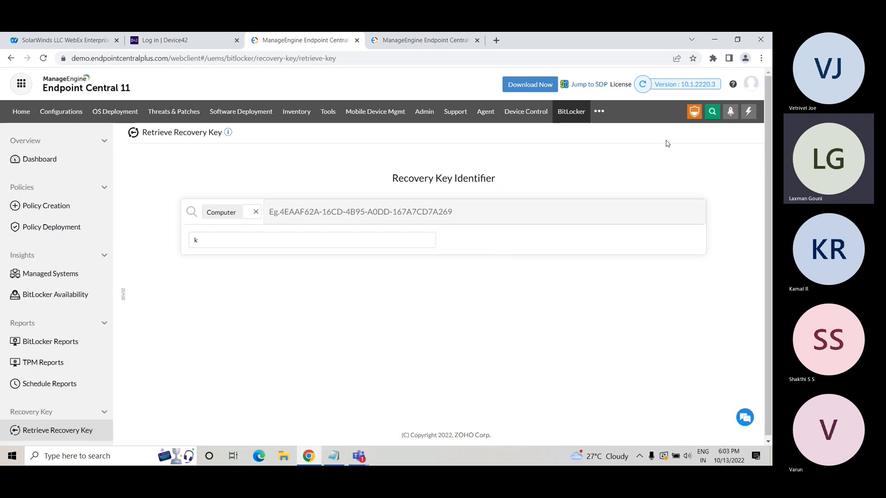
left_click(571, 112)
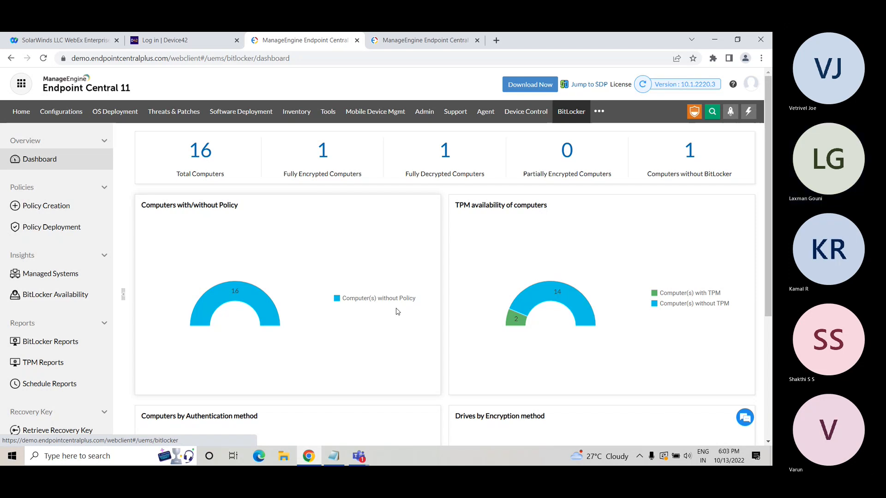
- Open the Reports module and review its report categories and the custom and query report lists
left_click(601, 113)
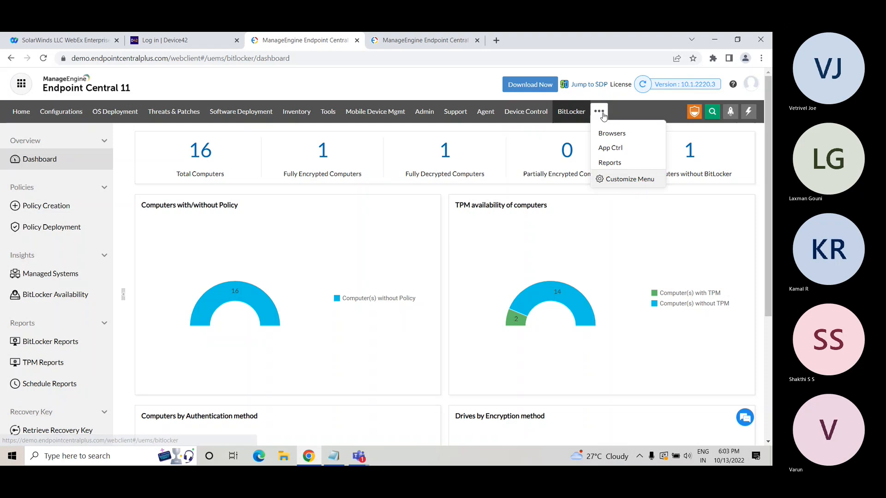
left_click(627, 166)
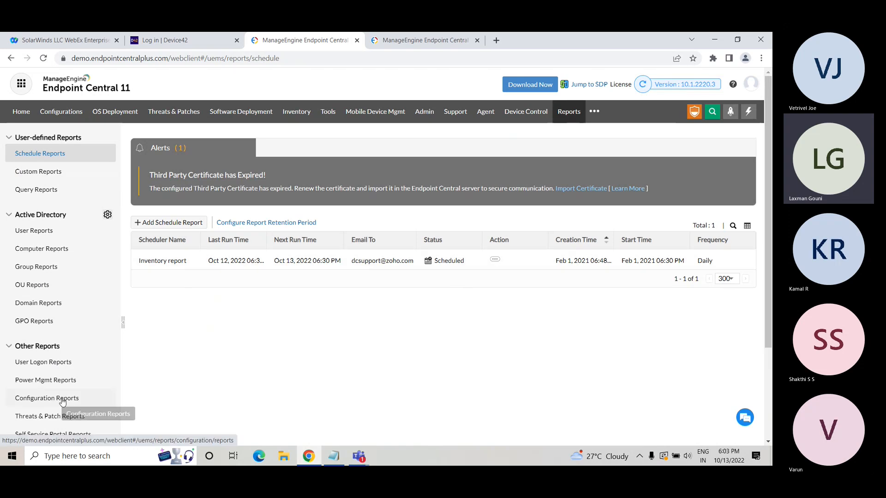
scroll(63, 401, "down", 3)
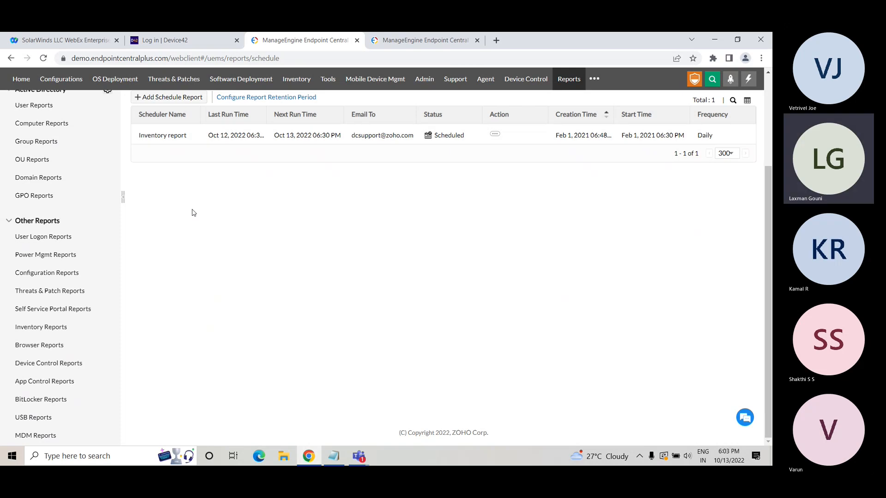
scroll(237, 342, "up", 3)
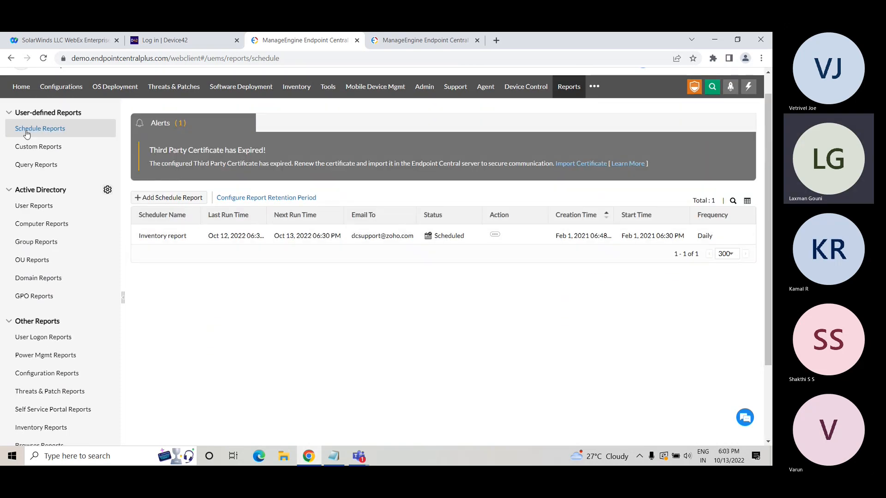
left_click(35, 148)
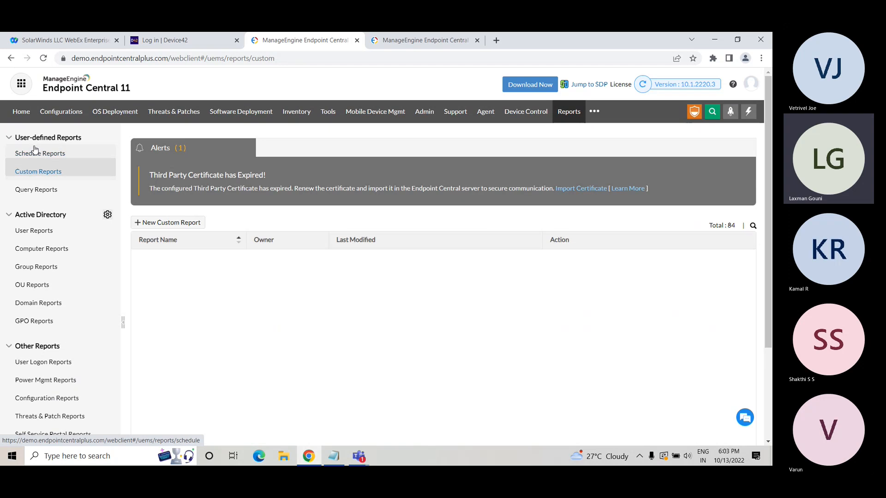
left_click(39, 193)
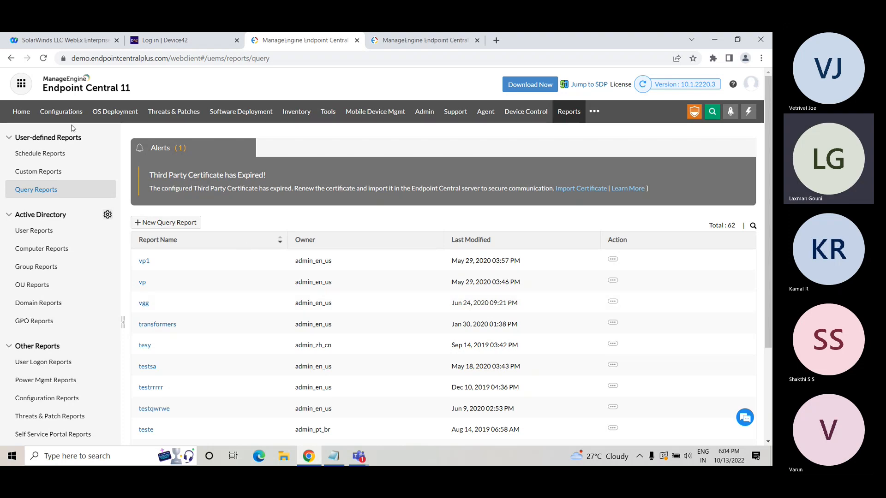
- Return to the home page and browse its summary charts and the list of additional modules
left_click(31, 120)
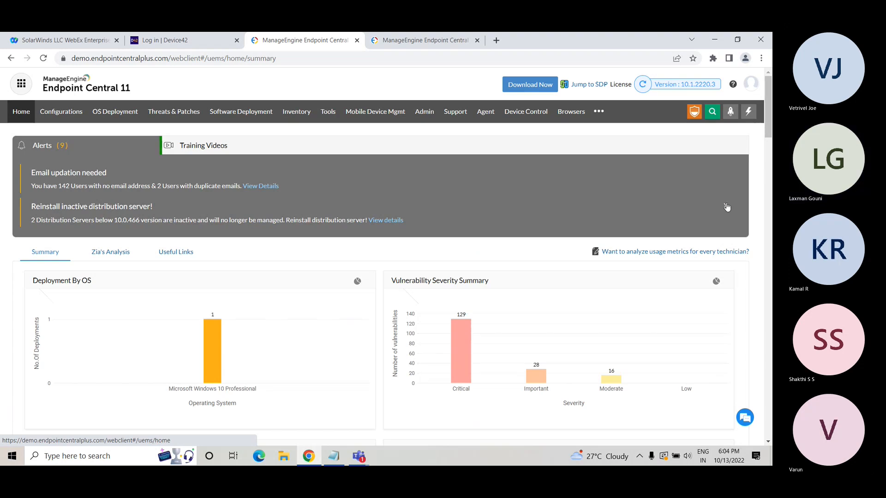
scroll(726, 207, "down", 1)
scroll(727, 208, "down", 20)
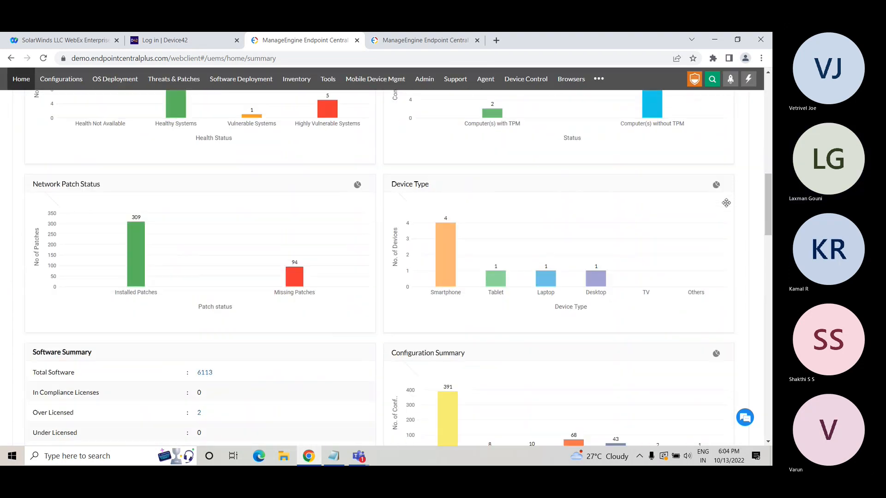
scroll(727, 205, "down", 5)
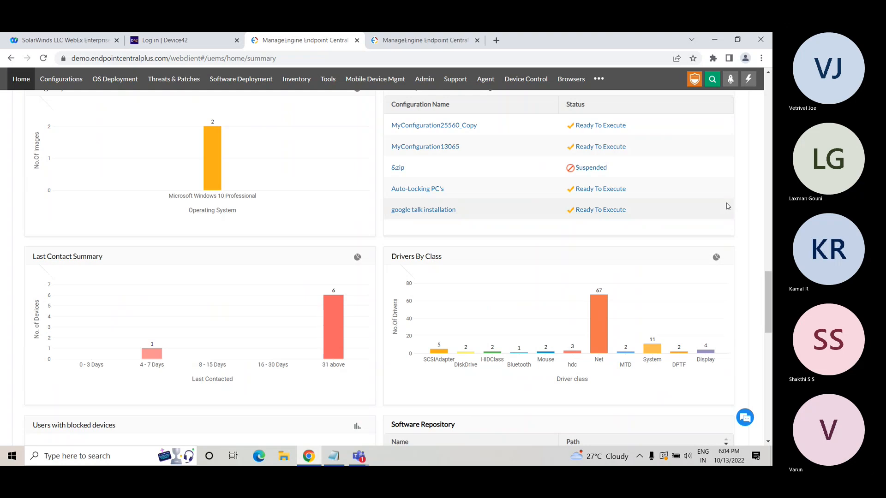
scroll(727, 207, "up", 20)
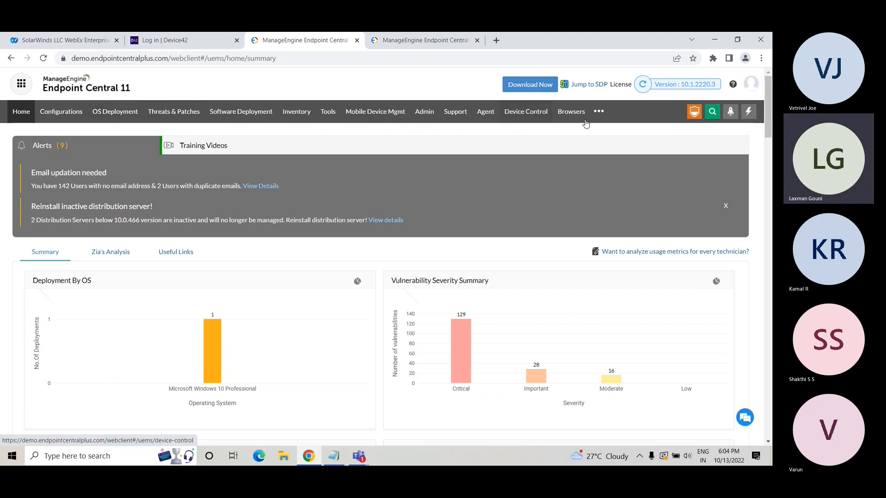
left_click(599, 112)
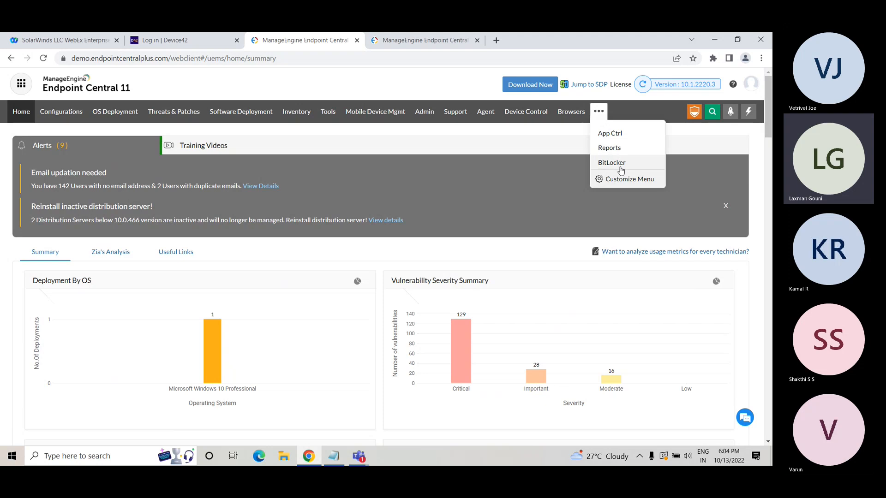
left_click(484, 148)
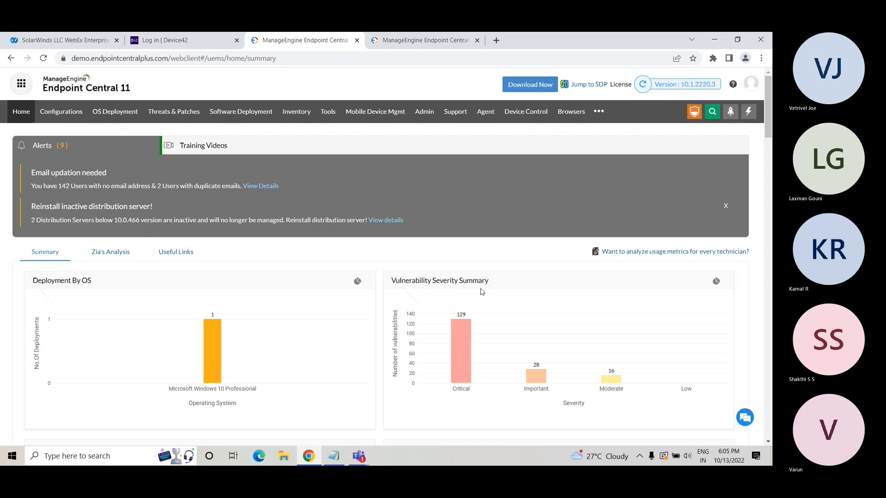
- Show the previews of the open Microsoft Teams meeting windows
mouse_move(361, 459)
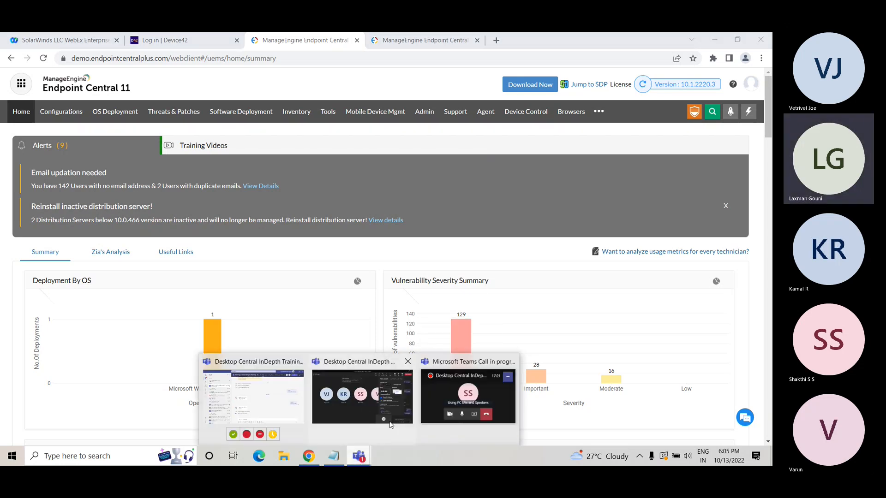
mouse_move(361, 406)
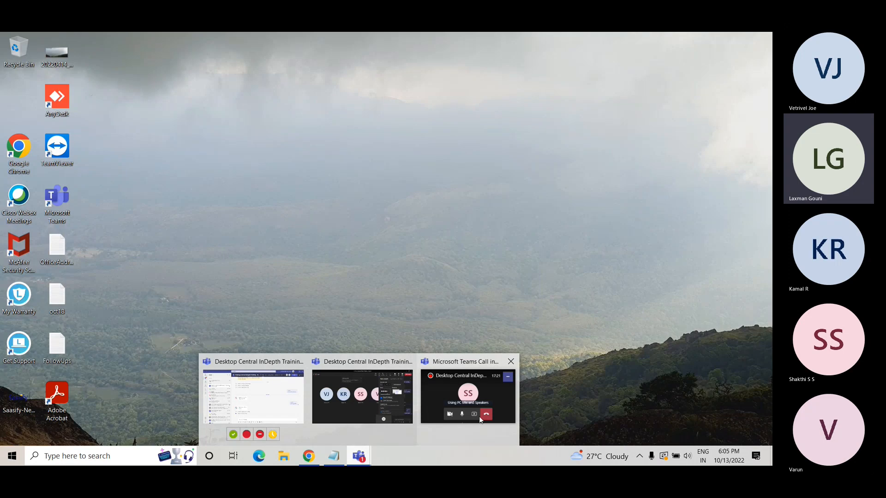